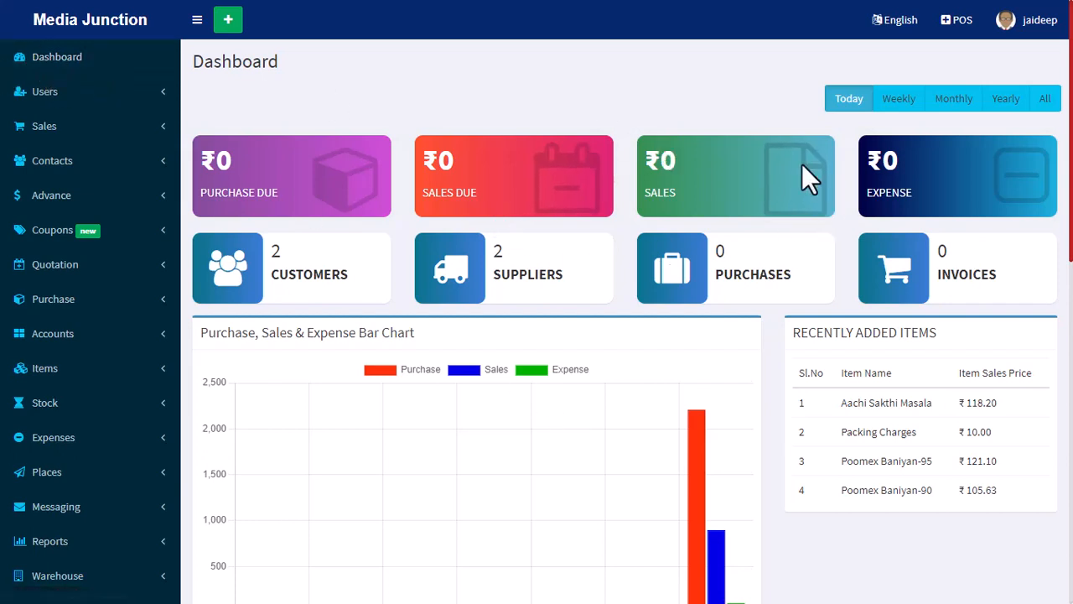
# Compare the dashboard figures for the Weekly, Monthly, Yearly and All periods, ending on the Weekly view.
pyautogui.click(903, 106)
pyautogui.click(952, 101)
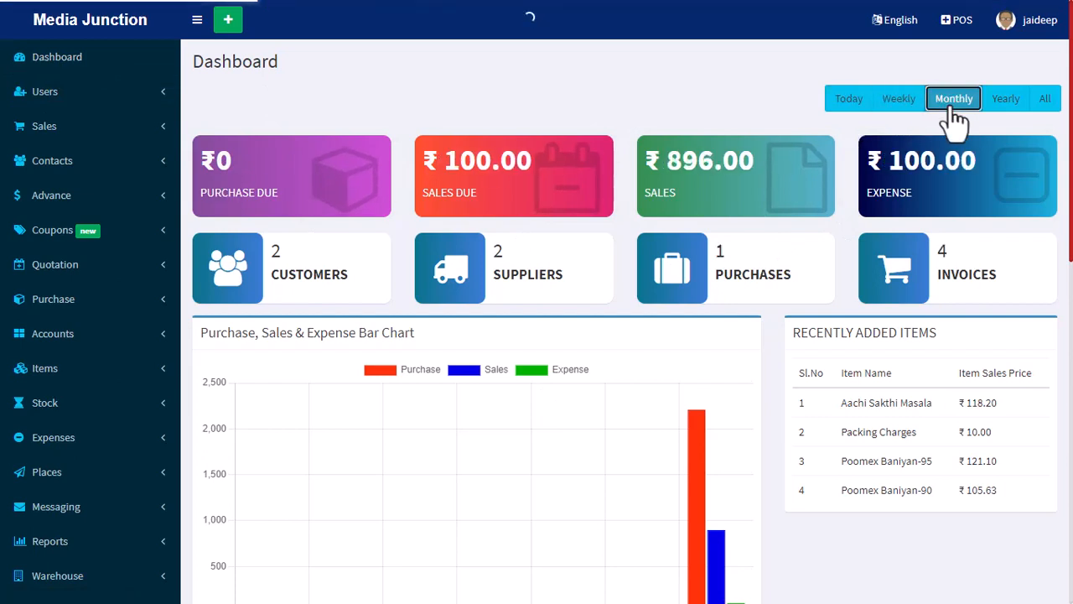
pyautogui.click(1009, 103)
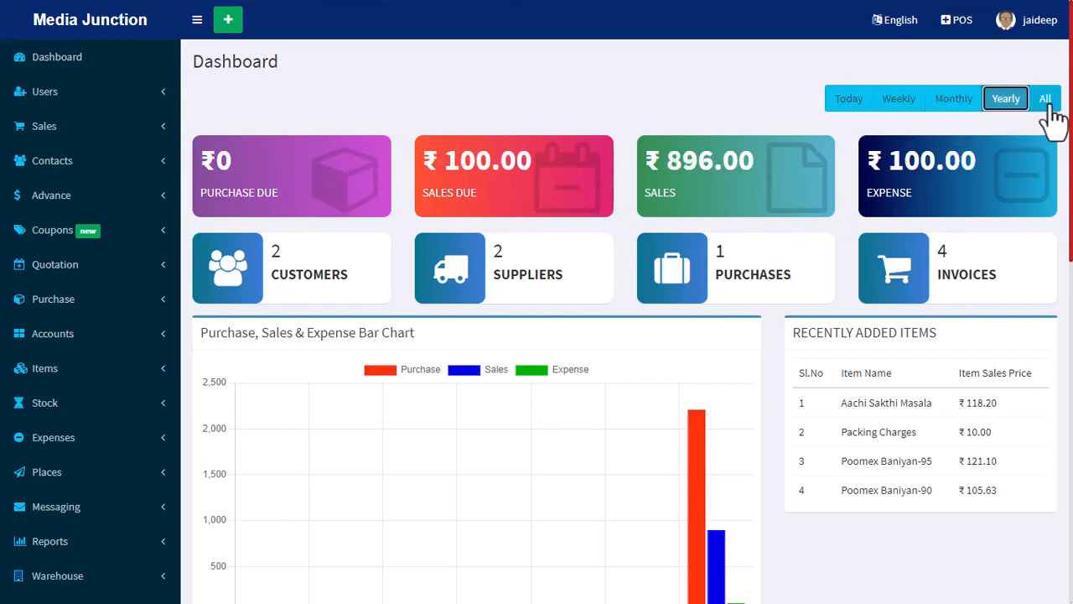
pyautogui.click(1044, 104)
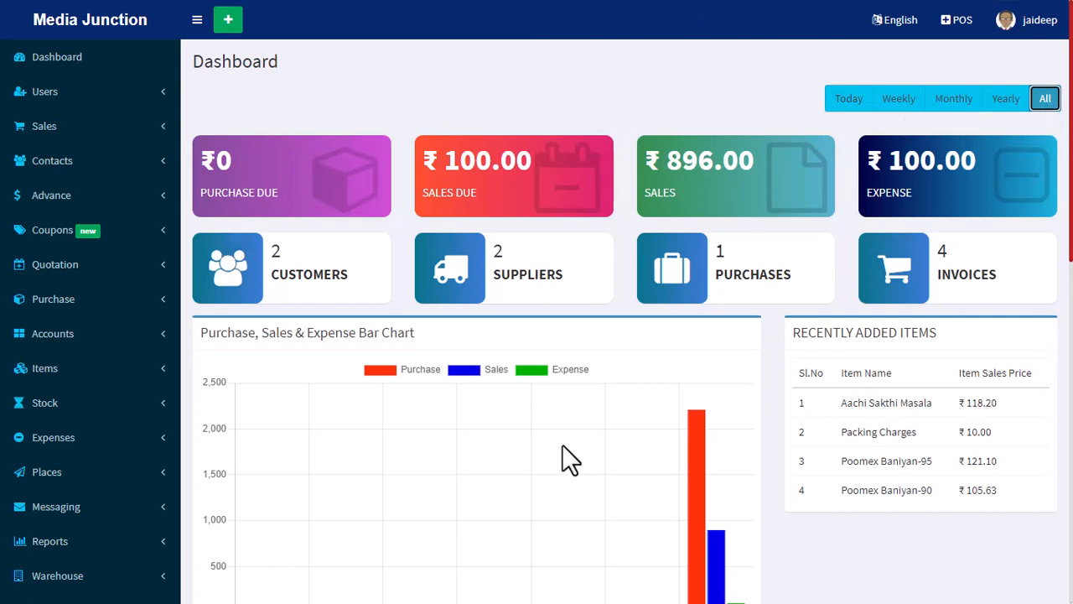
pyautogui.click(894, 104)
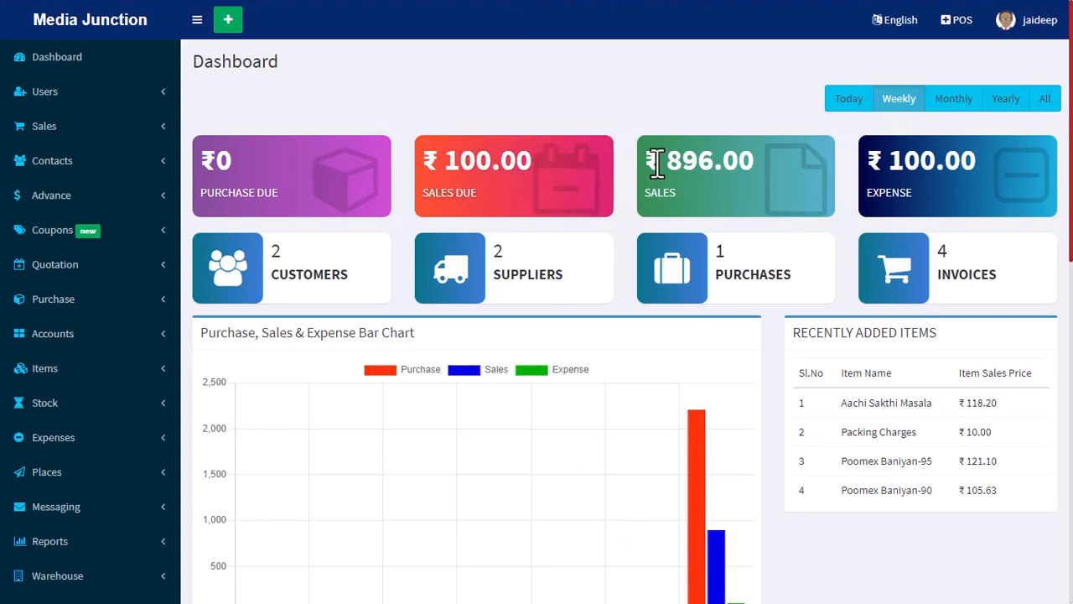
# Examine the Top 10 Trending Items chart and the Recent Sales Invoices table on the dashboard.
pyautogui.scroll(-3, 681, 312)
pyautogui.scroll(-6, 679, 305)
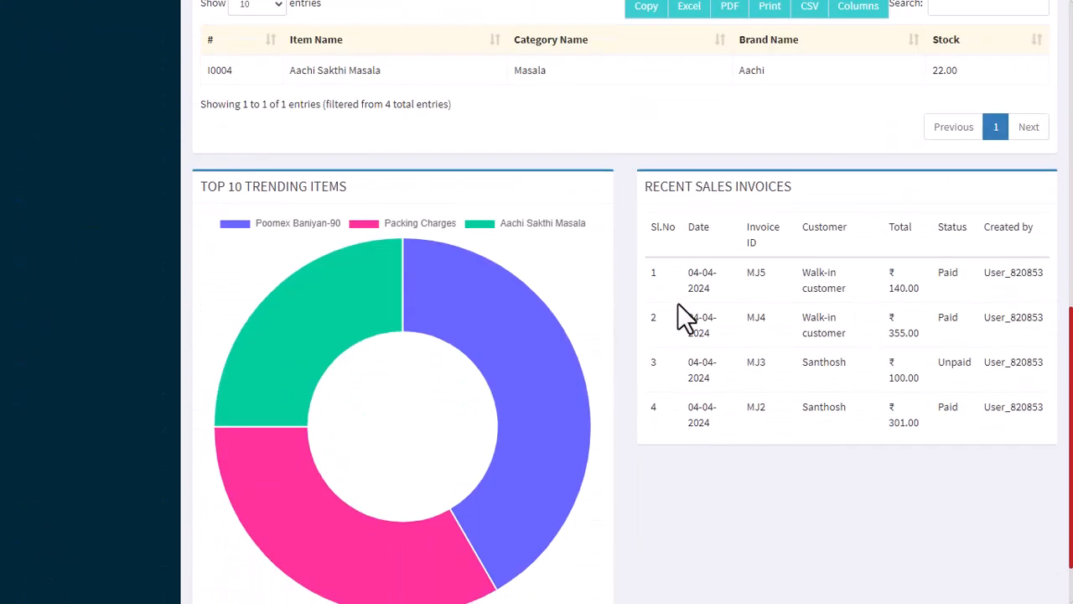
pyautogui.scroll(-1, 673, 302)
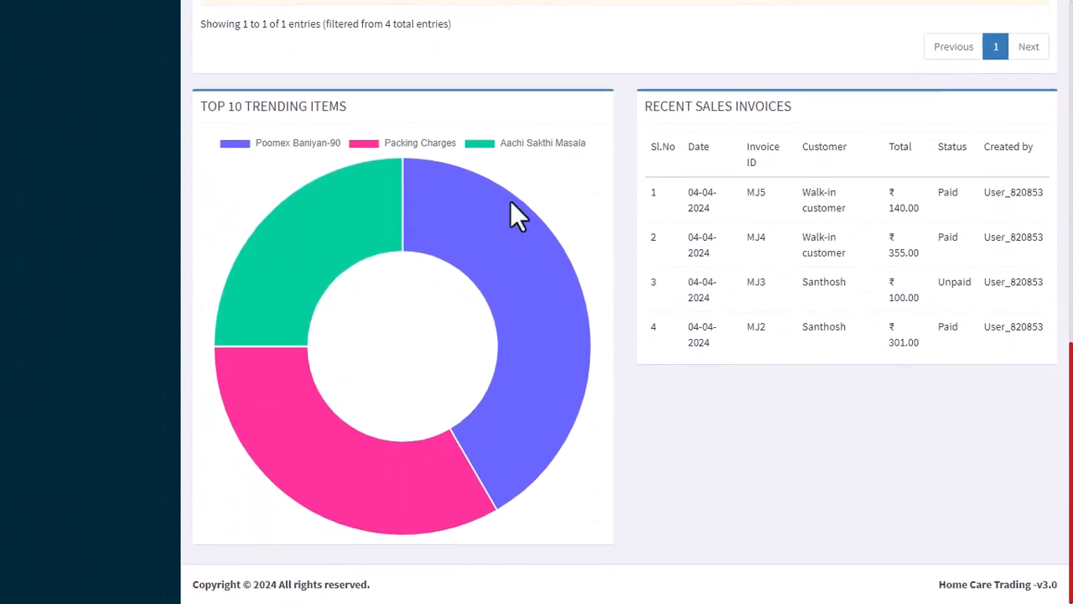
pyautogui.moveTo(348, 252)
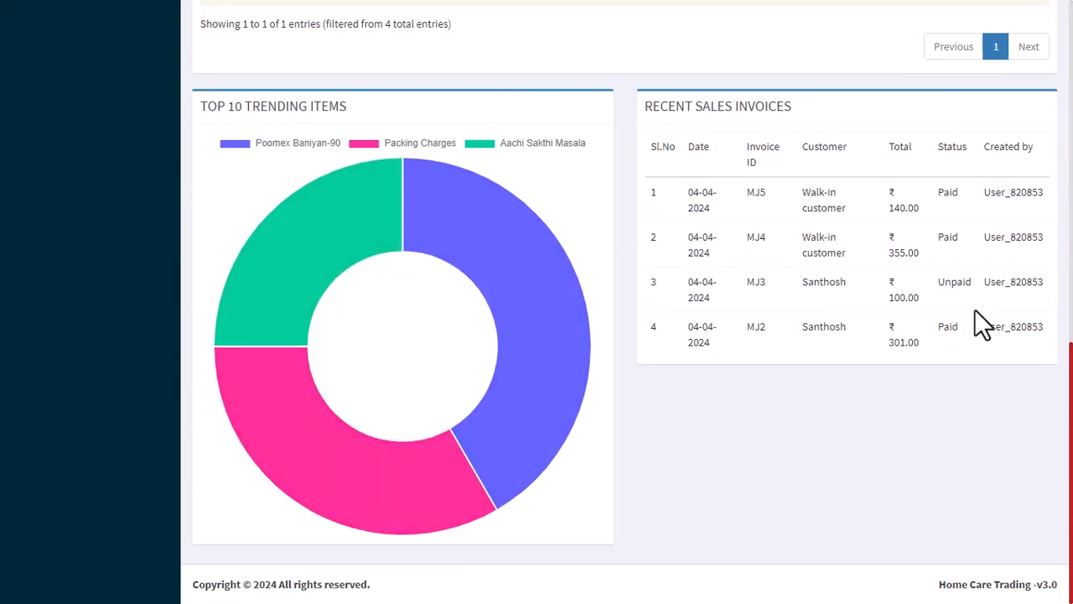
pyautogui.scroll(1, 973, 315)
pyautogui.moveTo(646, 184); pyautogui.dragTo(862, 179)
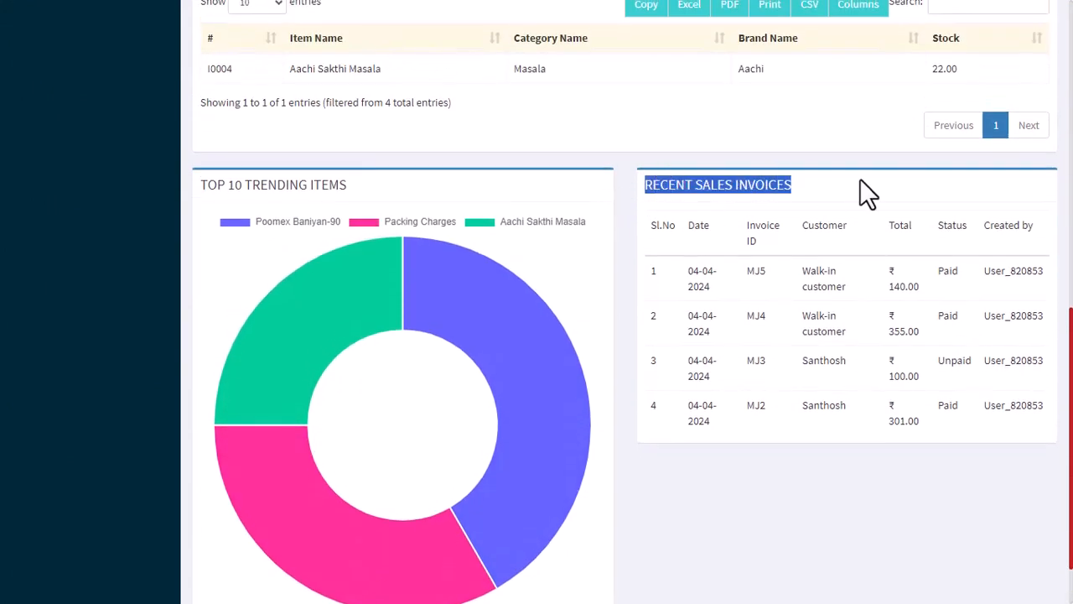
pyautogui.click(861, 179)
# Export the dashboard's Stock Alert table to Excel.
pyautogui.scroll(3, 862, 209)
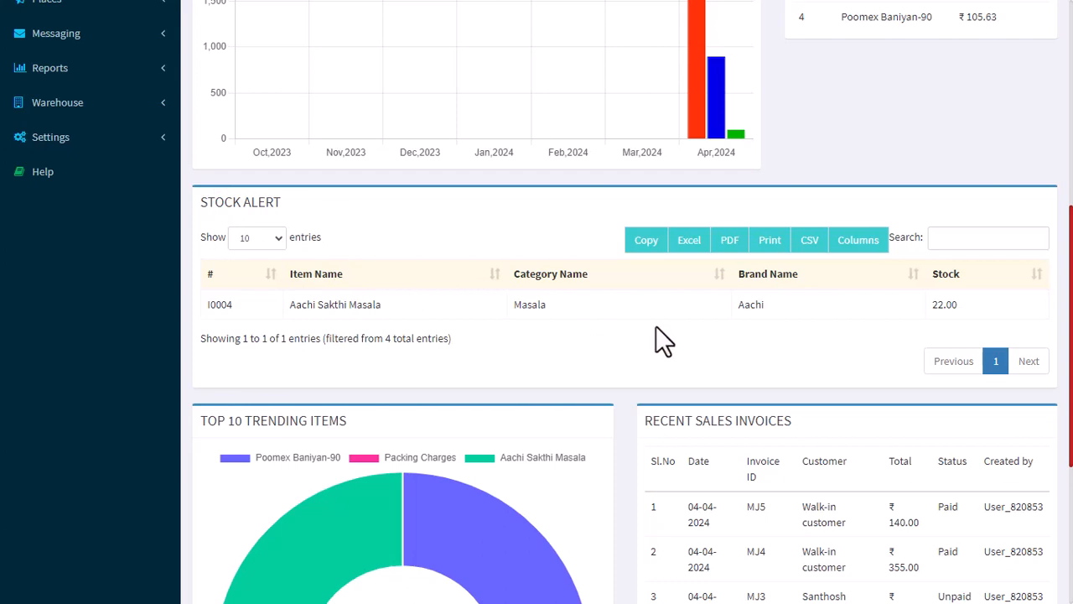
pyautogui.click(685, 249)
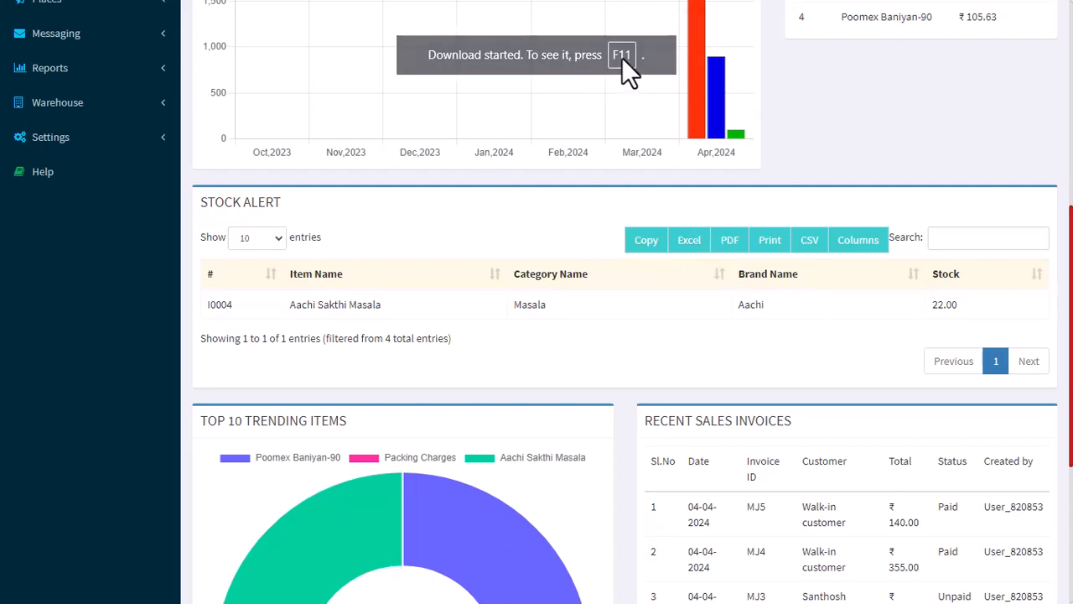
pyautogui.scroll(5, 629, 336)
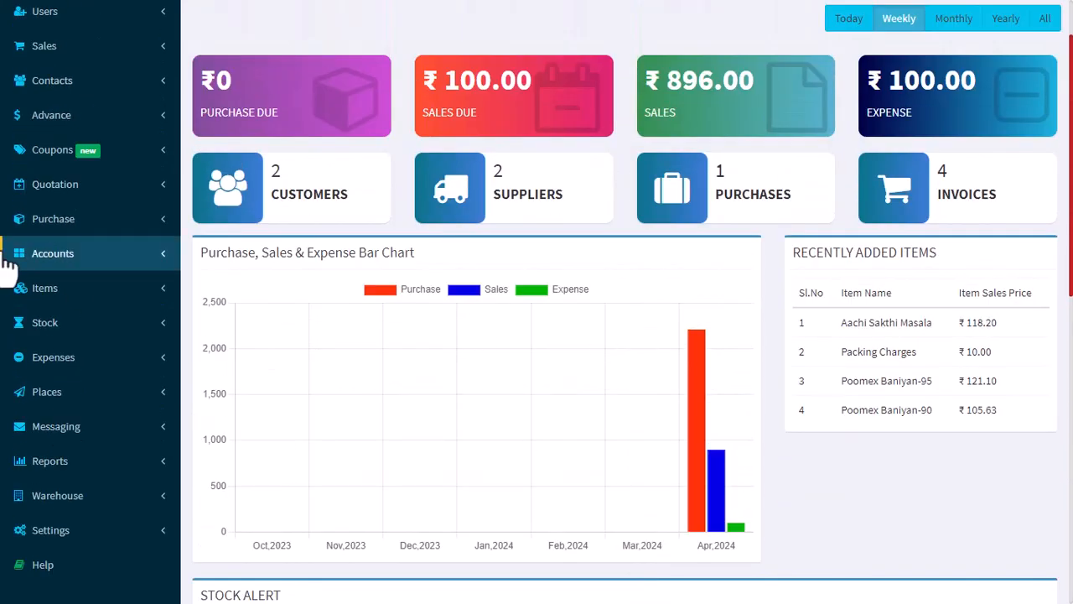
pyautogui.scroll(1, 478, 341)
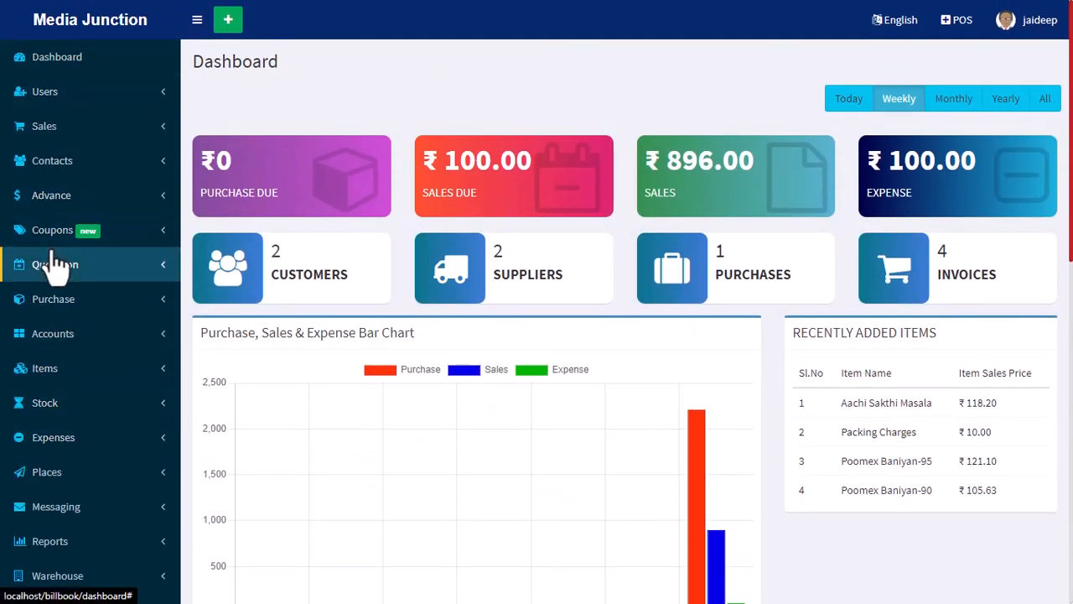
pyautogui.click(73, 94)
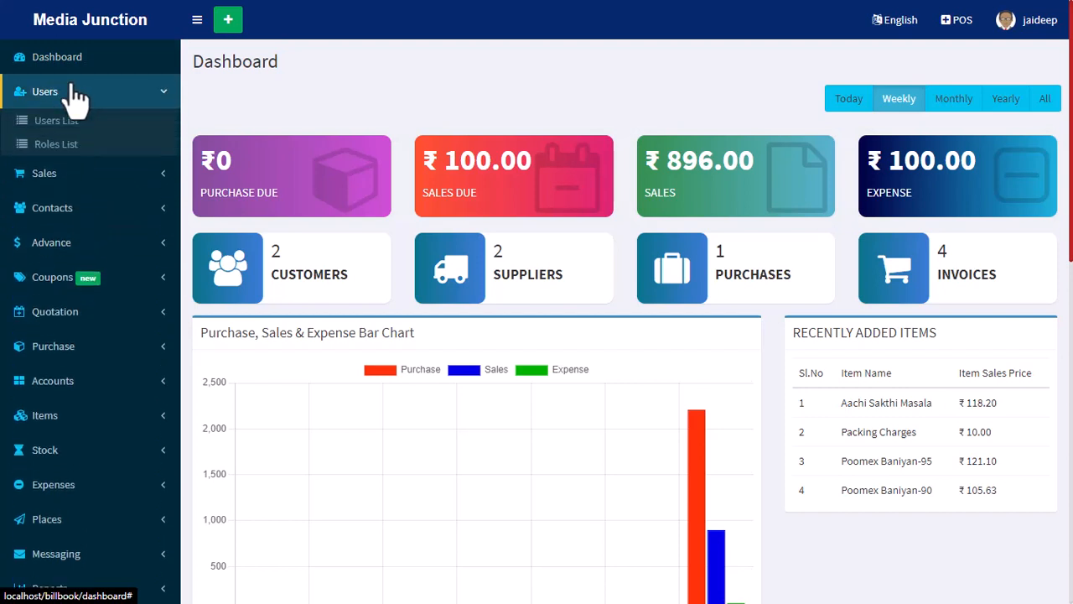
pyautogui.click(74, 92)
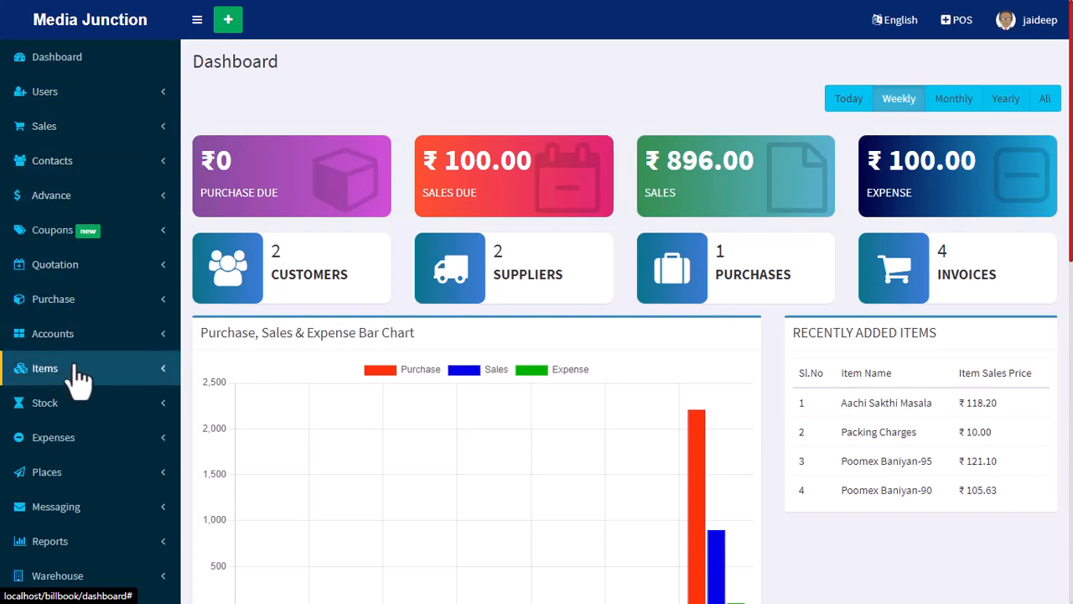
# Open the Store page of the settings.
pyautogui.scroll(-1, 78, 377)
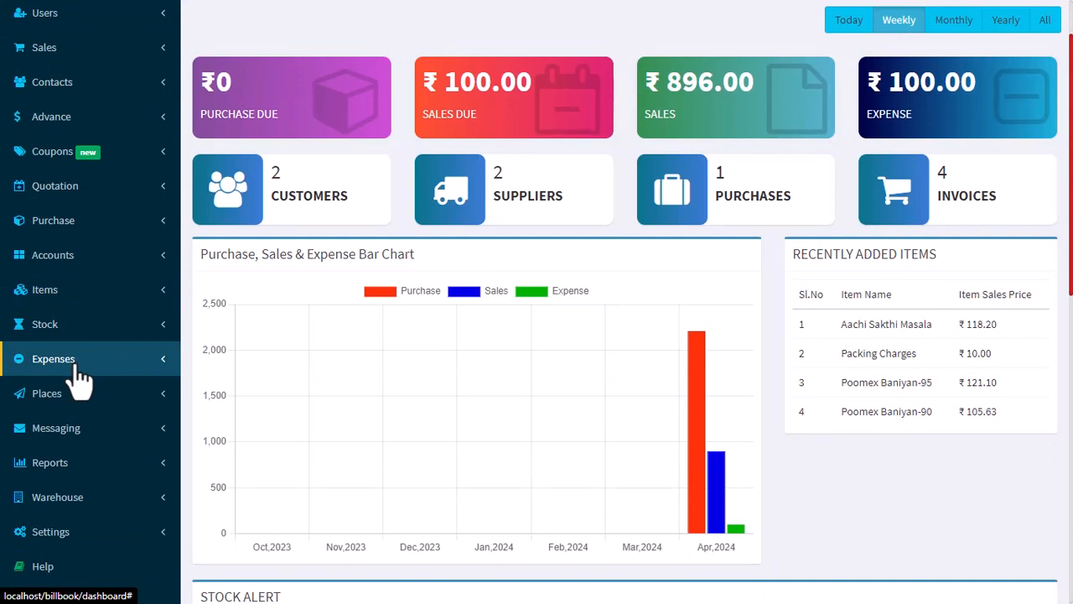
pyautogui.click(60, 539)
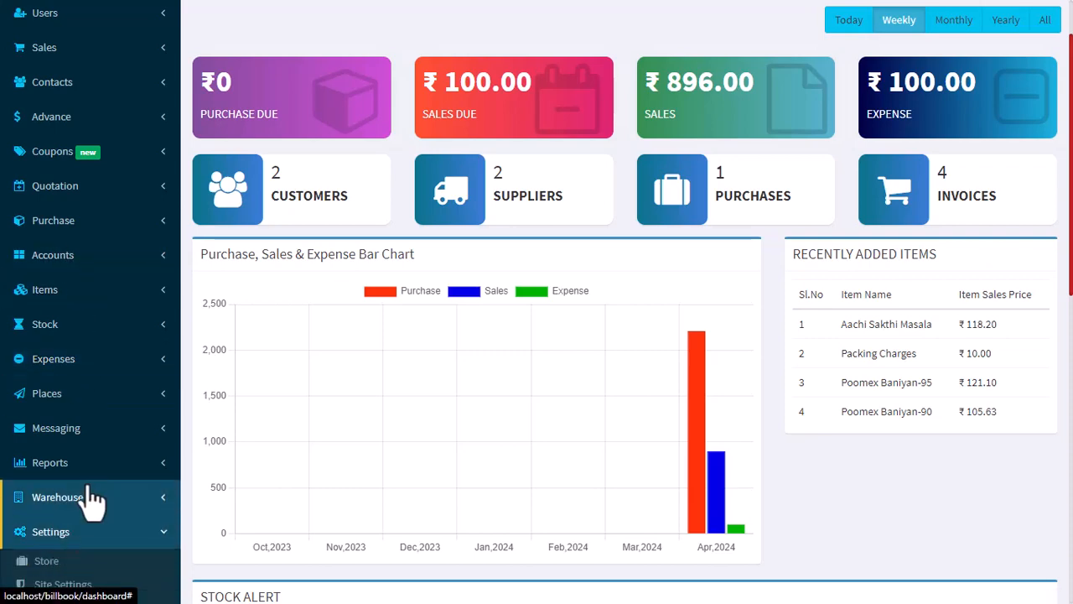
pyautogui.click(48, 560)
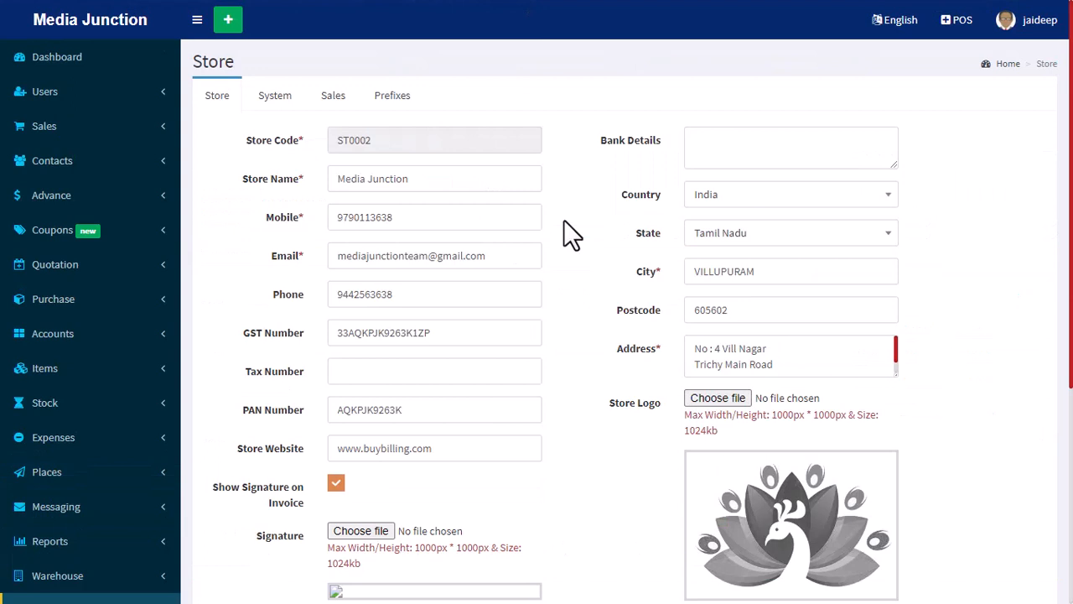
# Review the store's name, contact details, GST and PAN numbers, website and the signature image size limit.
pyautogui.moveTo(441, 177); pyautogui.dragTo(332, 184)
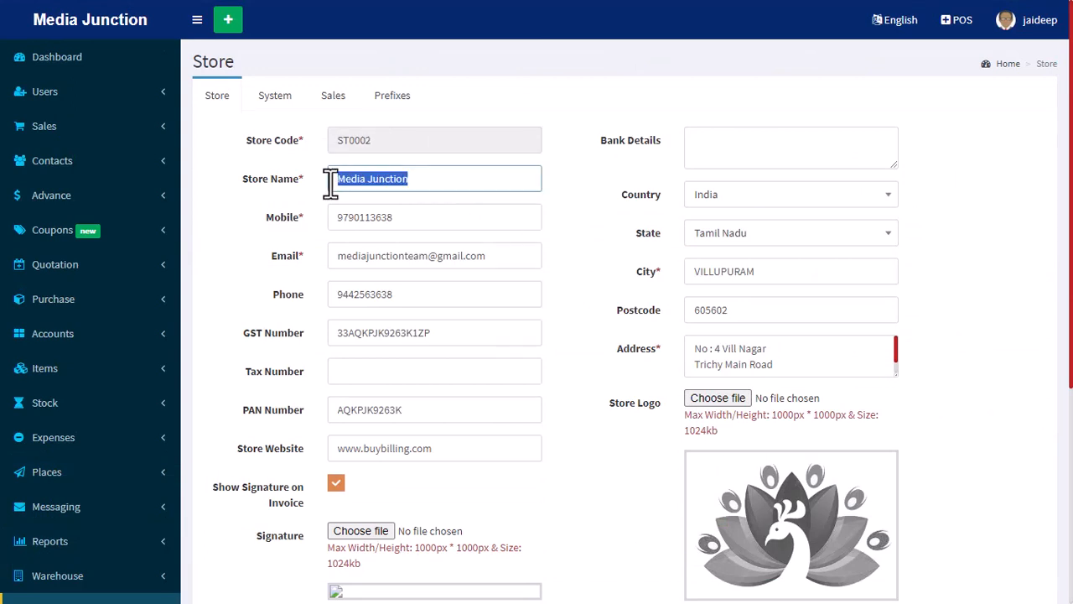
pyautogui.moveTo(407, 218); pyautogui.dragTo(328, 217)
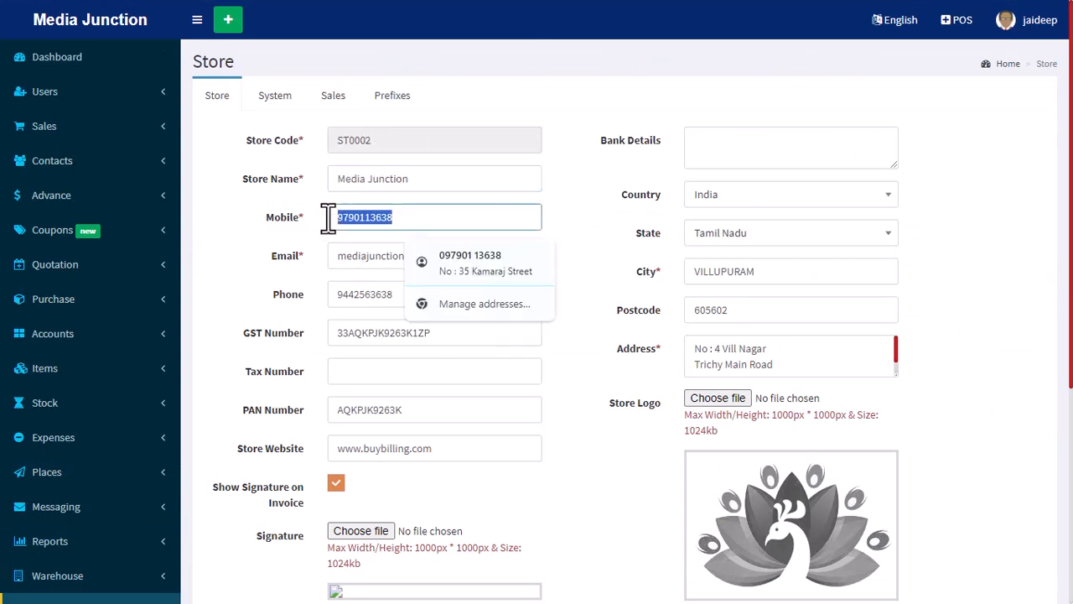
pyautogui.click(344, 255)
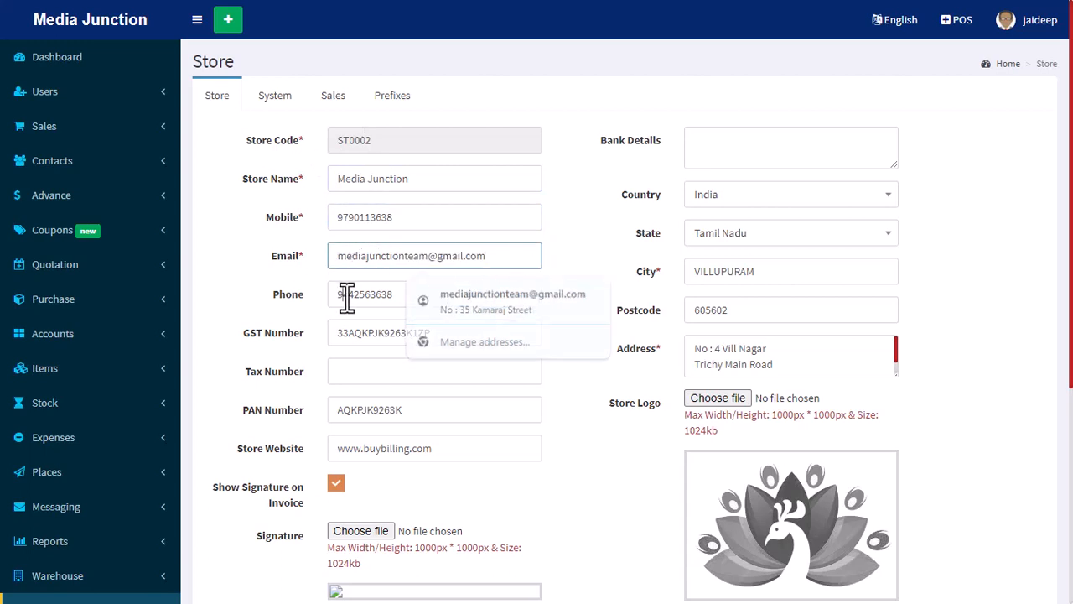
pyautogui.click(347, 294)
pyautogui.moveTo(445, 334); pyautogui.dragTo(300, 357)
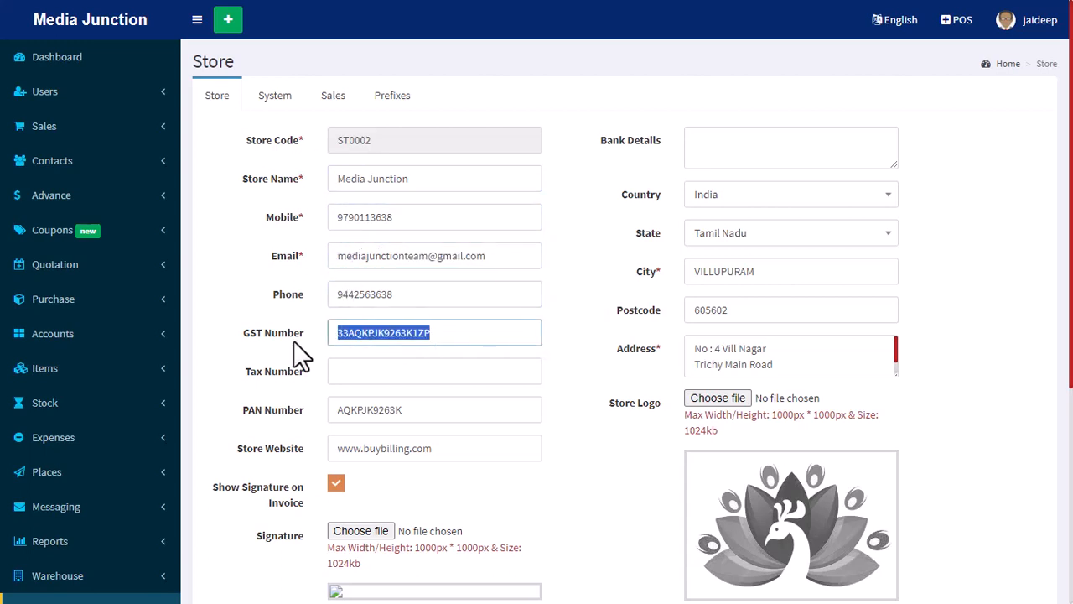
pyautogui.scroll(-1, 464, 357)
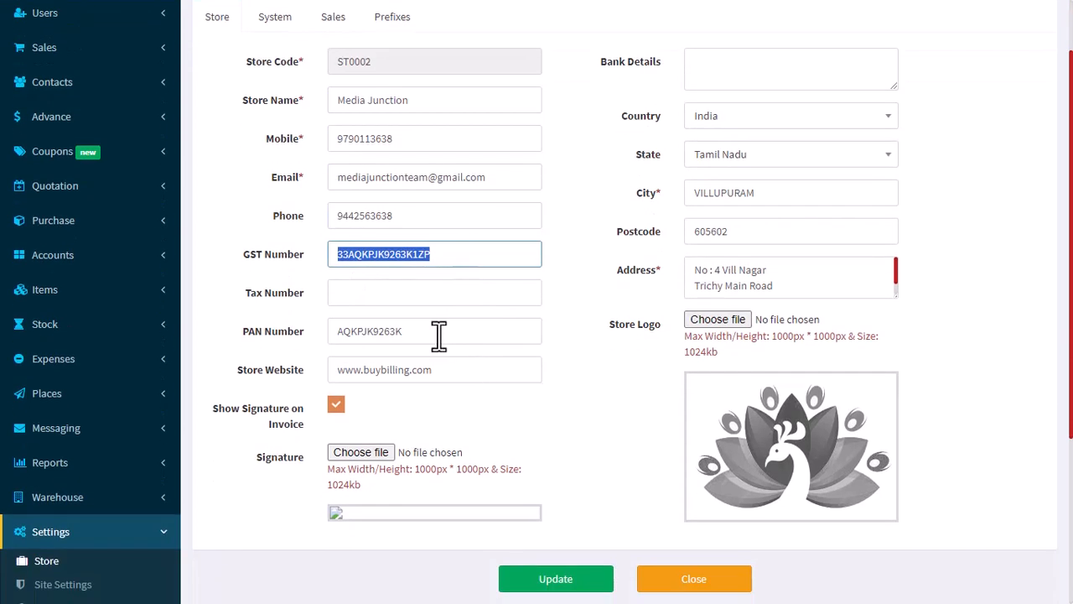
pyautogui.moveTo(438, 335); pyautogui.dragTo(314, 333)
pyautogui.moveTo(468, 369); pyautogui.dragTo(304, 377)
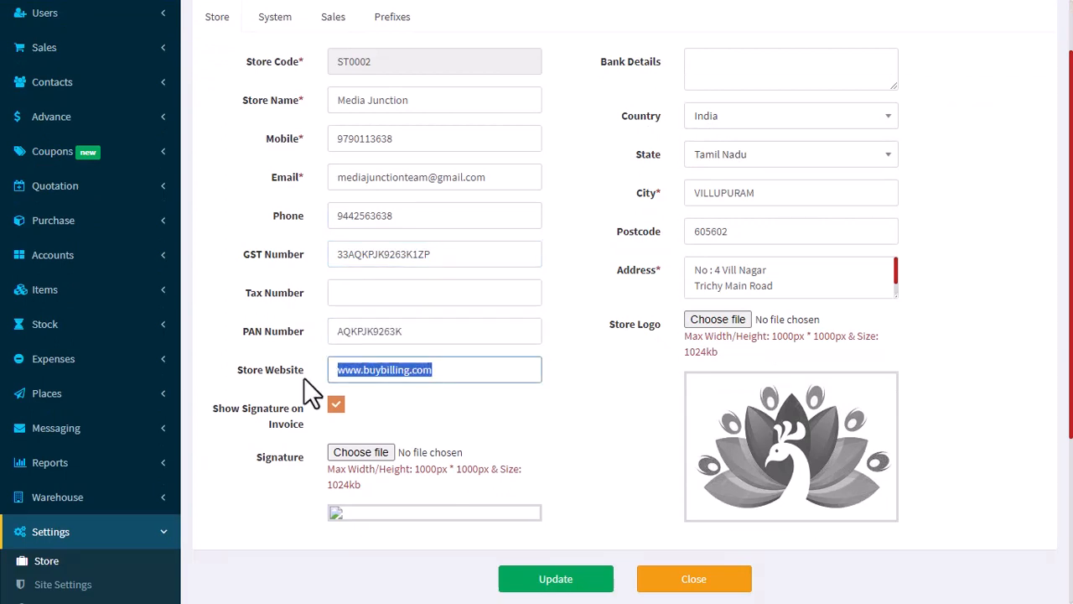
pyautogui.scroll(-1, 572, 459)
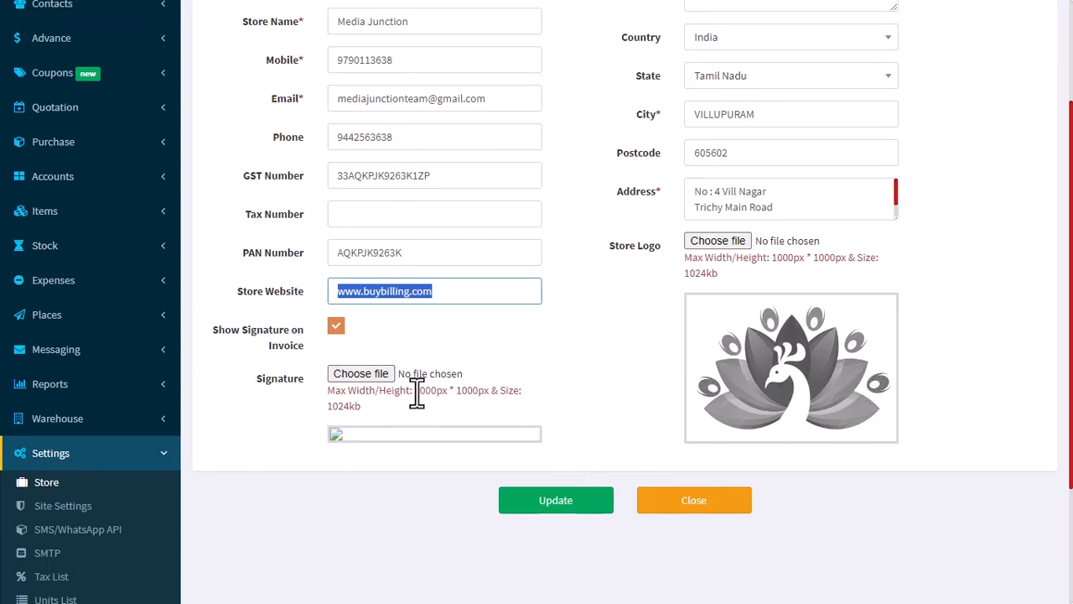
pyautogui.moveTo(417, 392); pyautogui.dragTo(492, 392)
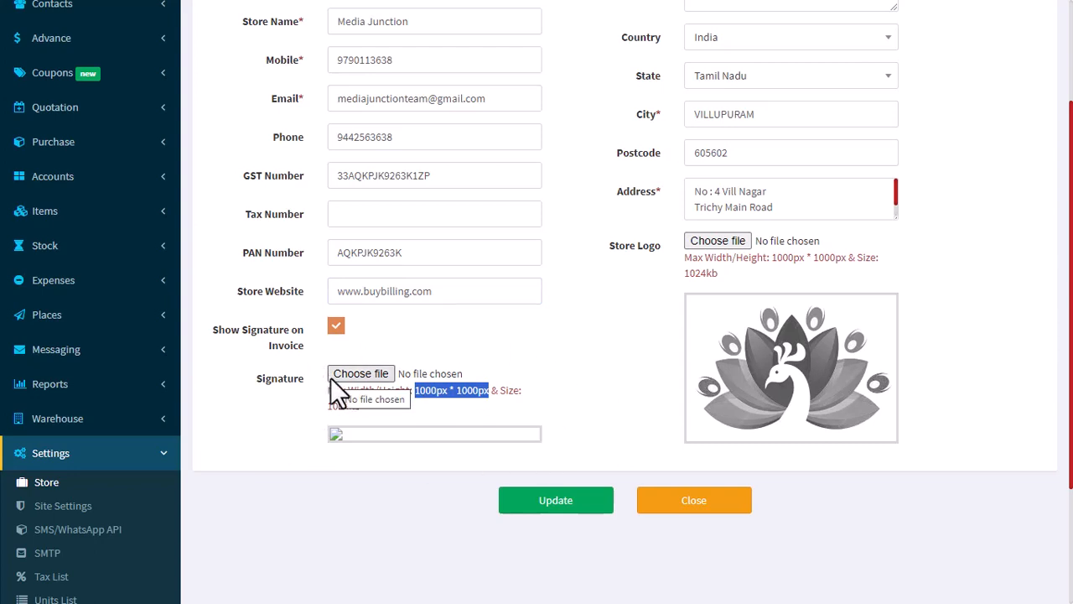
pyautogui.scroll(2, 495, 440)
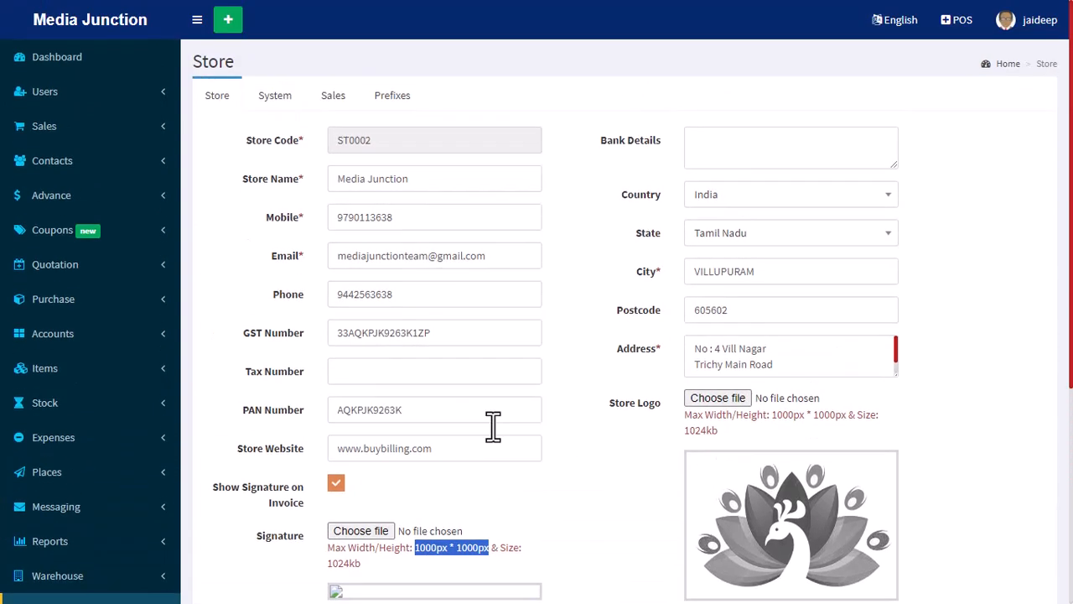
# Enter City Union Bank and the account number on separate lines in the store's bank details.
pyautogui.click(731, 144)
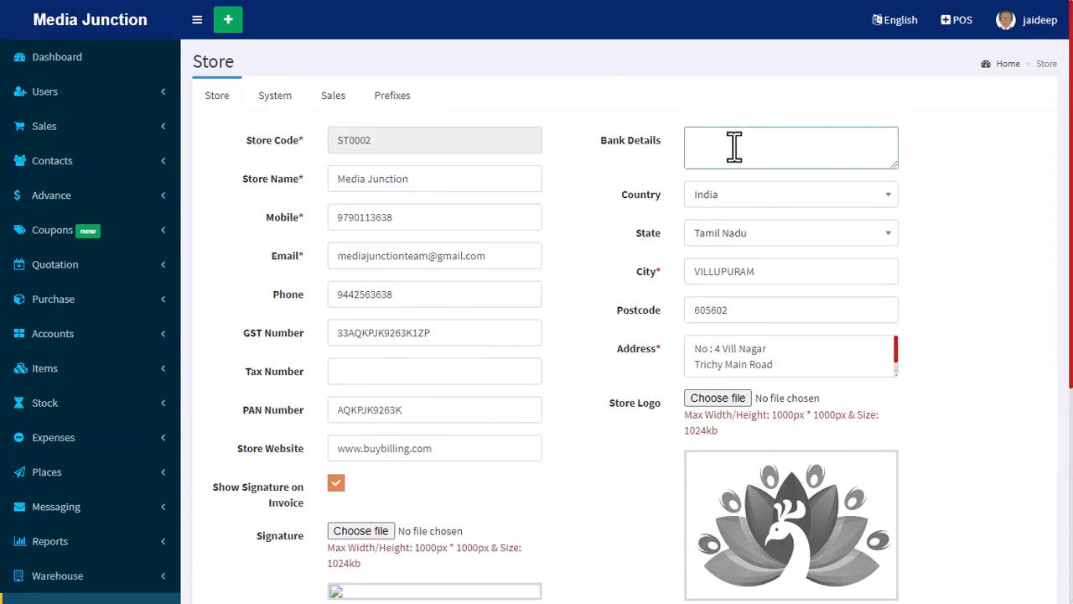
pyautogui.write('City Union Bank')
pyautogui.press('Return')
pyautogui.press('Return')
# Add a line with the account holder's name to the bank details.
pyautogui.write('Ac Nma')
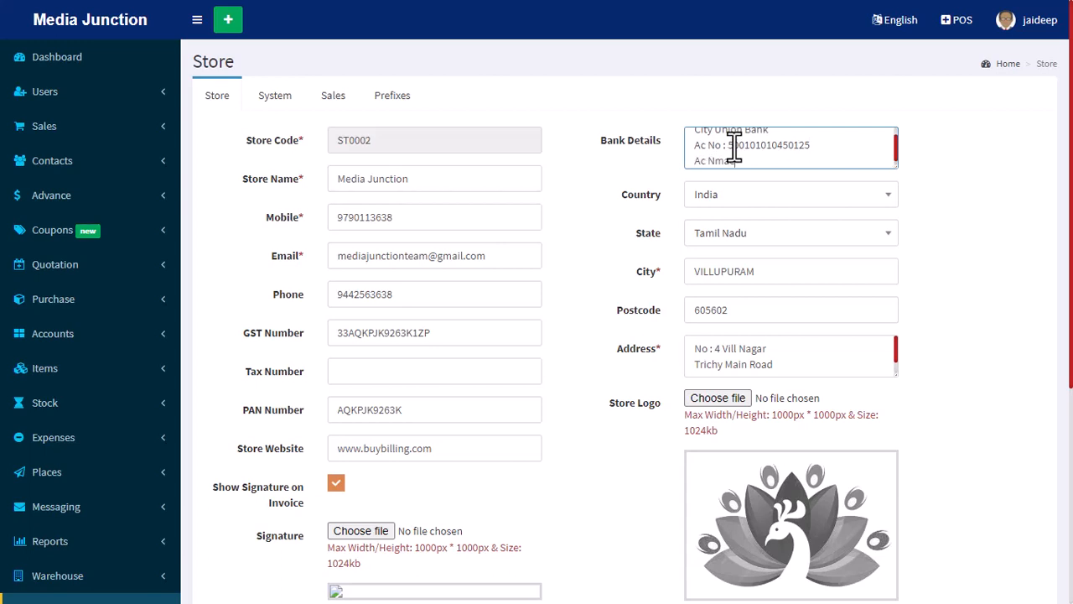
pyautogui.press('BackSpace')
pyautogui.press('BackSpace')
pyautogui.write('ame : Jaideep M')
pyautogui.press('Return')
# Add the IFSC code CIUB0000091 as the last line of the bank details.
pyautogui.write('IFS')
pyautogui.press('BackSpace')
pyautogui.press('BackSpace')
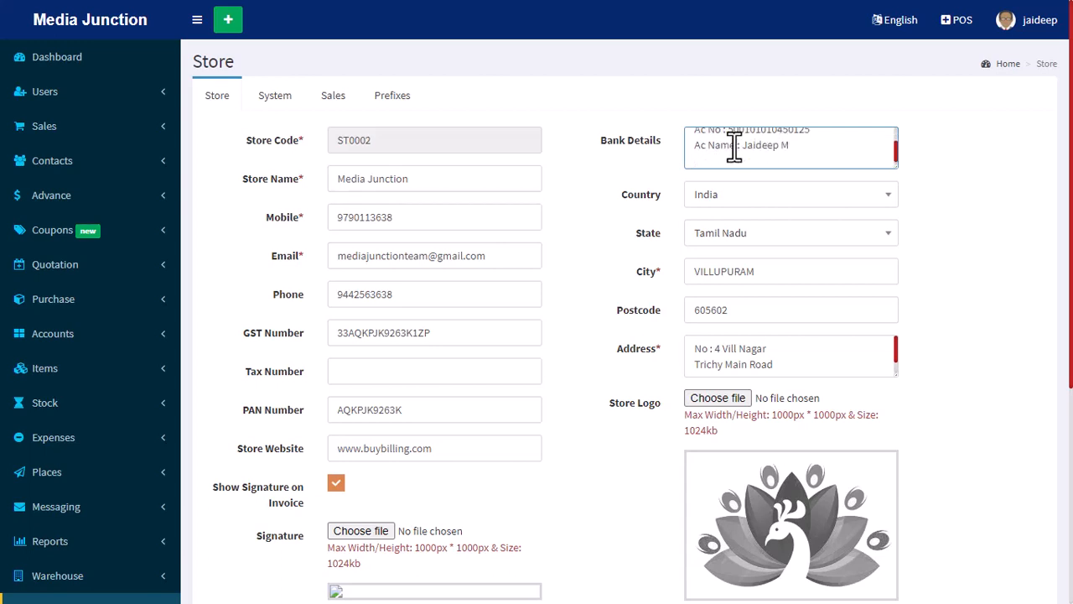
pyautogui.write('FSC Code : CIUB00000941')
pyautogui.press('BackSpace')
pyautogui.press('BackSpace')
pyautogui.write('4')
pyautogui.click(960, 195)
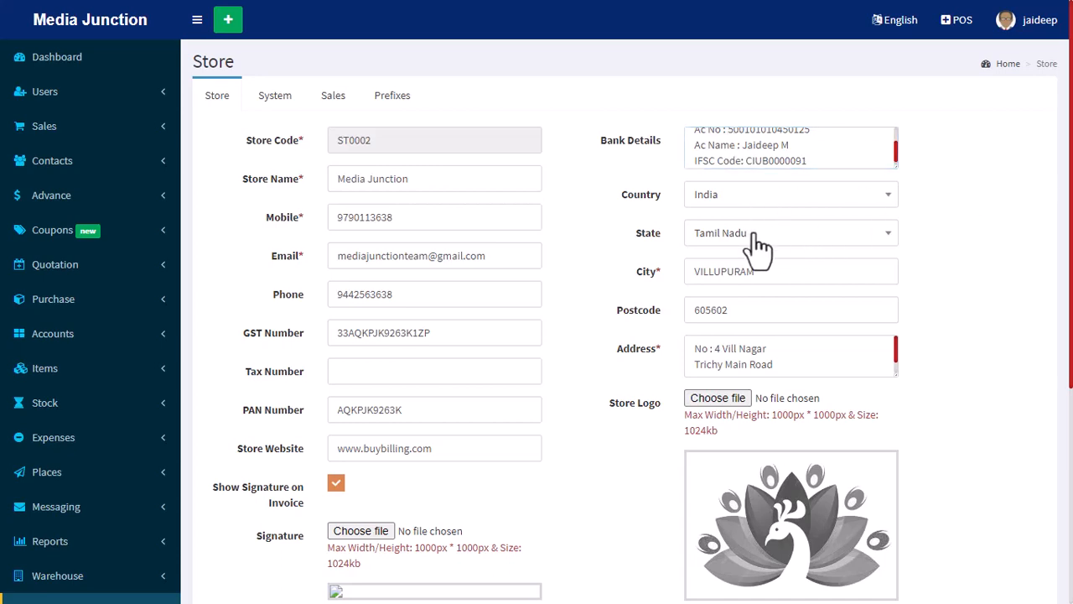
# Update the store record and confirm the update.
pyautogui.scroll(-4, 721, 302)
pyautogui.click(579, 344)
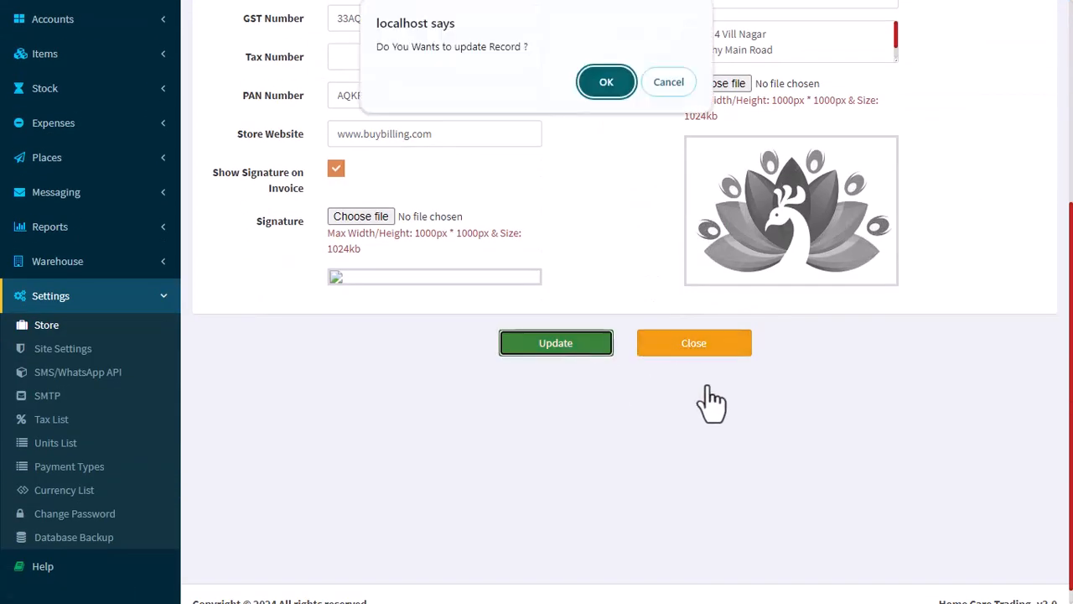
pyautogui.click(598, 78)
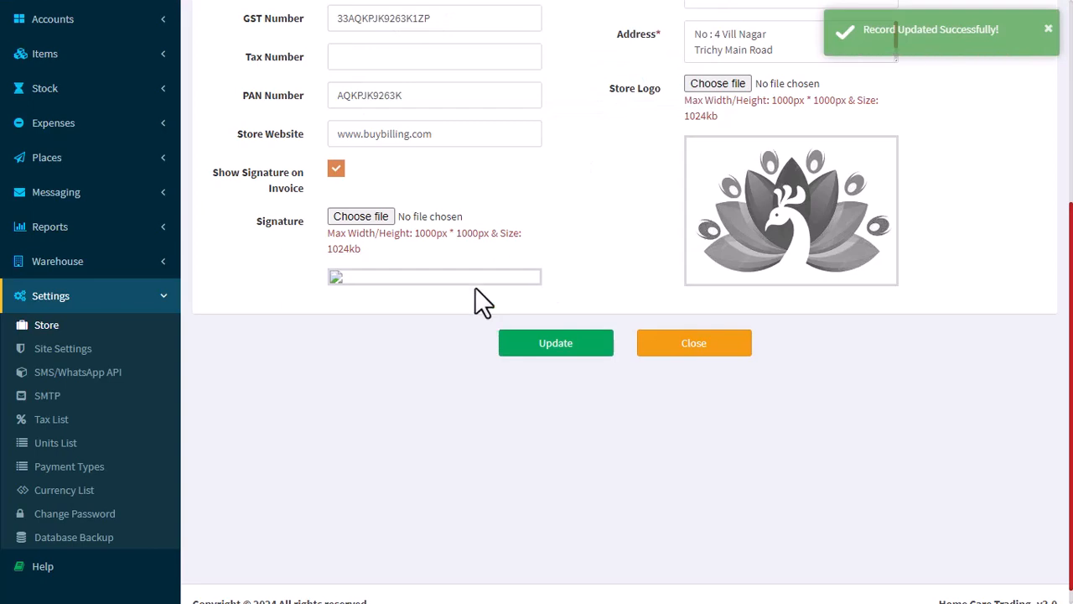
# Set the date format to mm/dd/yyyy in the store's System settings.
pyautogui.scroll(5, 579, 270)
pyautogui.click(274, 94)
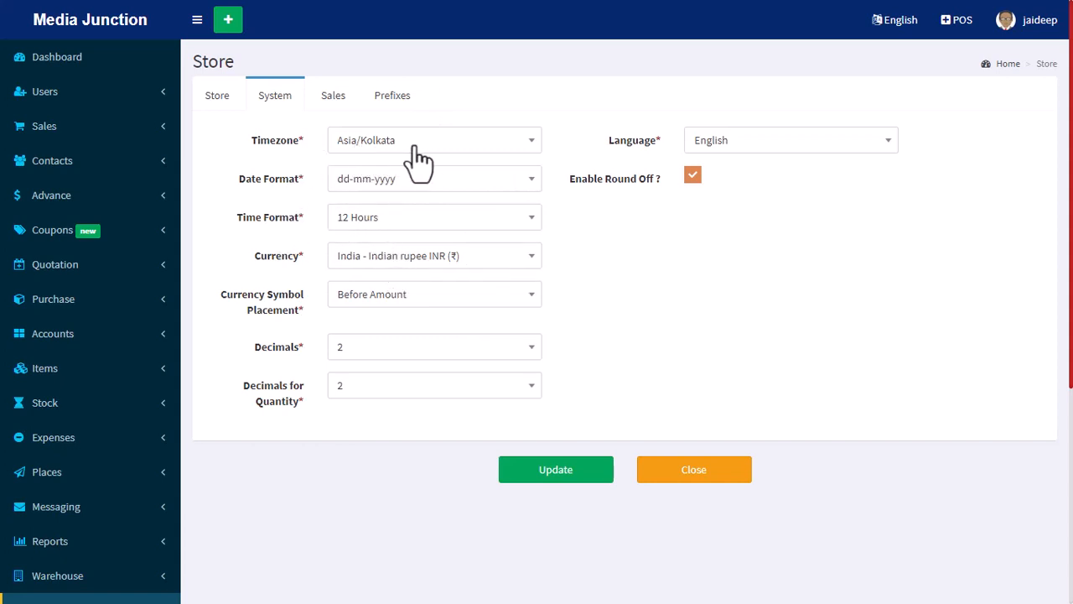
pyautogui.click(451, 181)
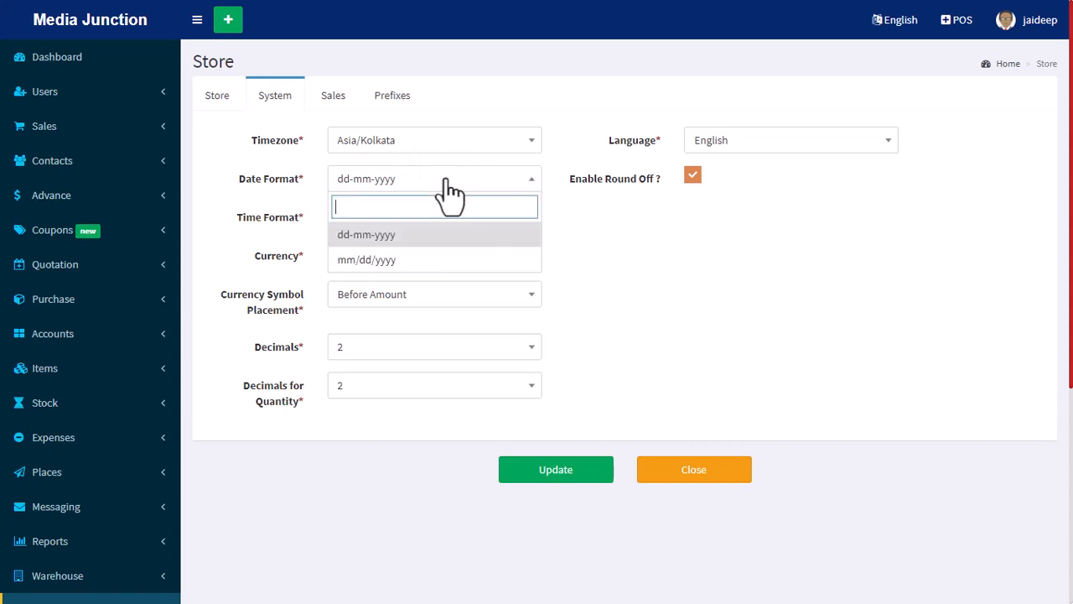
pyautogui.click(381, 262)
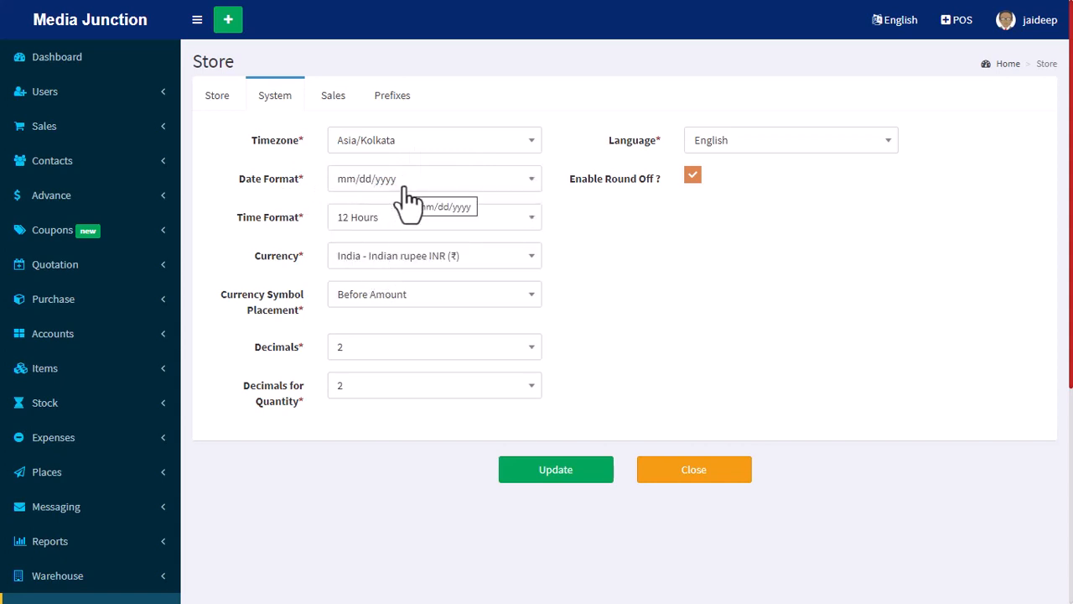
# Select mm/dd/yyyy as the date format again and choose Before Amount for the currency symbol placement.
pyautogui.click(378, 205)
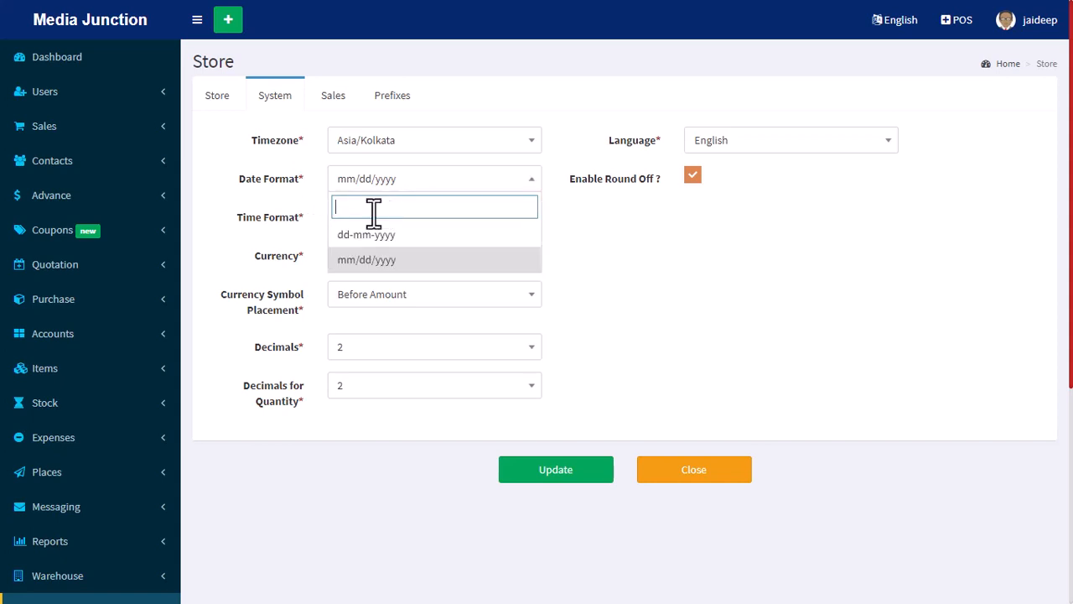
pyautogui.click(365, 262)
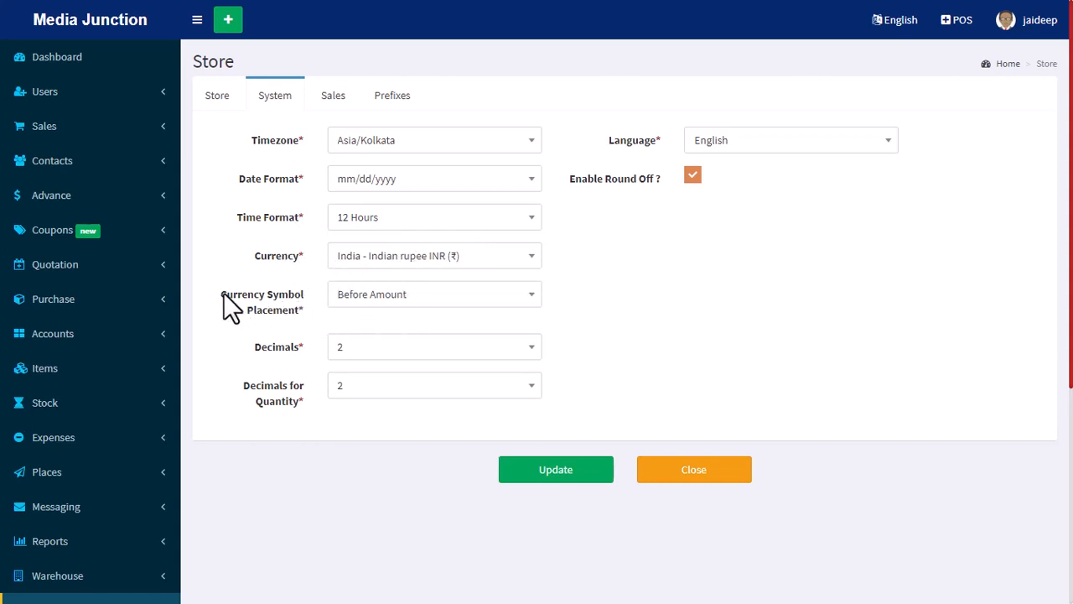
pyautogui.moveTo(233, 304); pyautogui.dragTo(311, 323)
pyautogui.click(311, 329)
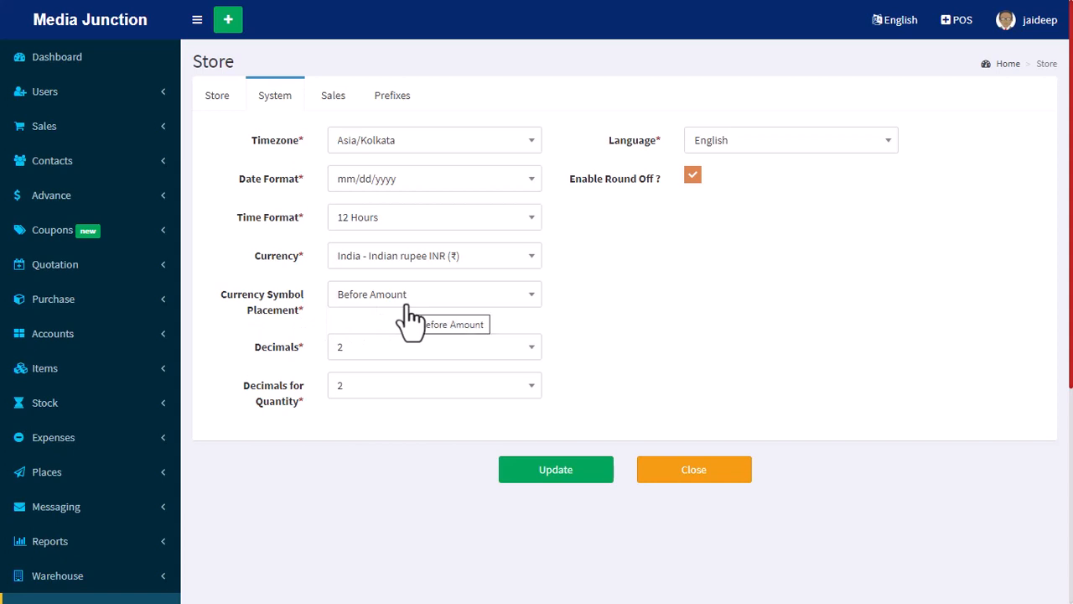
pyautogui.click(411, 306)
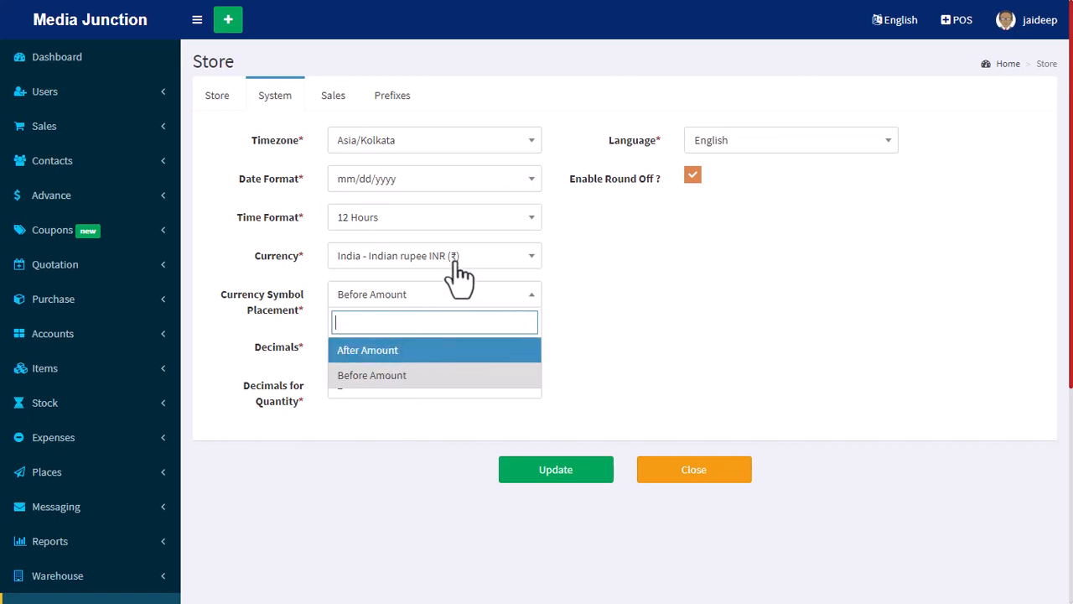
pyautogui.click(382, 375)
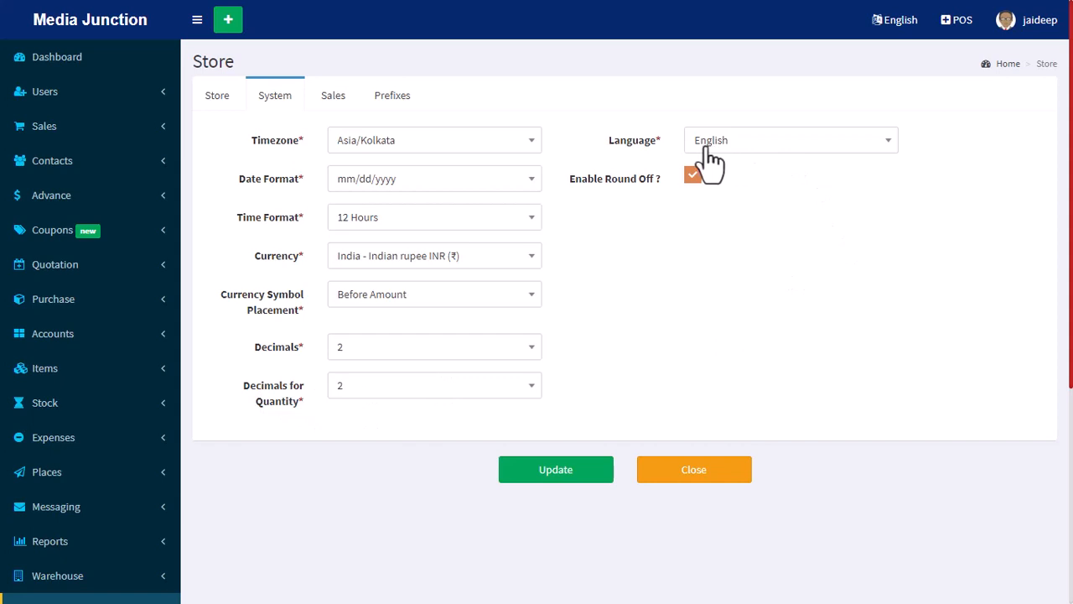
# Choose English as the store language, then update the store record and confirm the update.
pyautogui.click(752, 148)
pyautogui.click(752, 148)
pyautogui.click(738, 151)
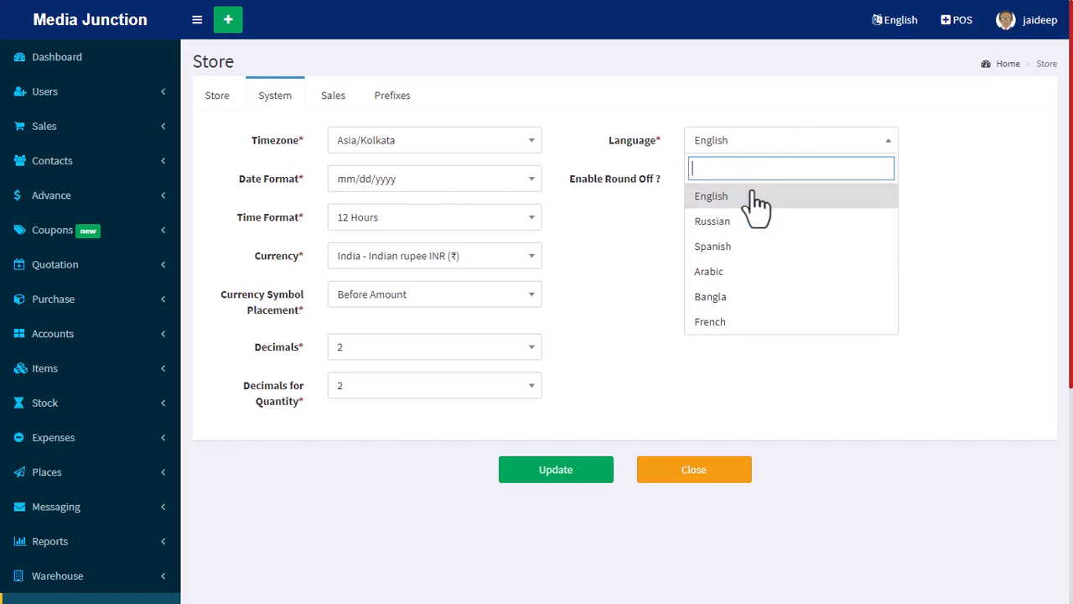
pyautogui.click(751, 196)
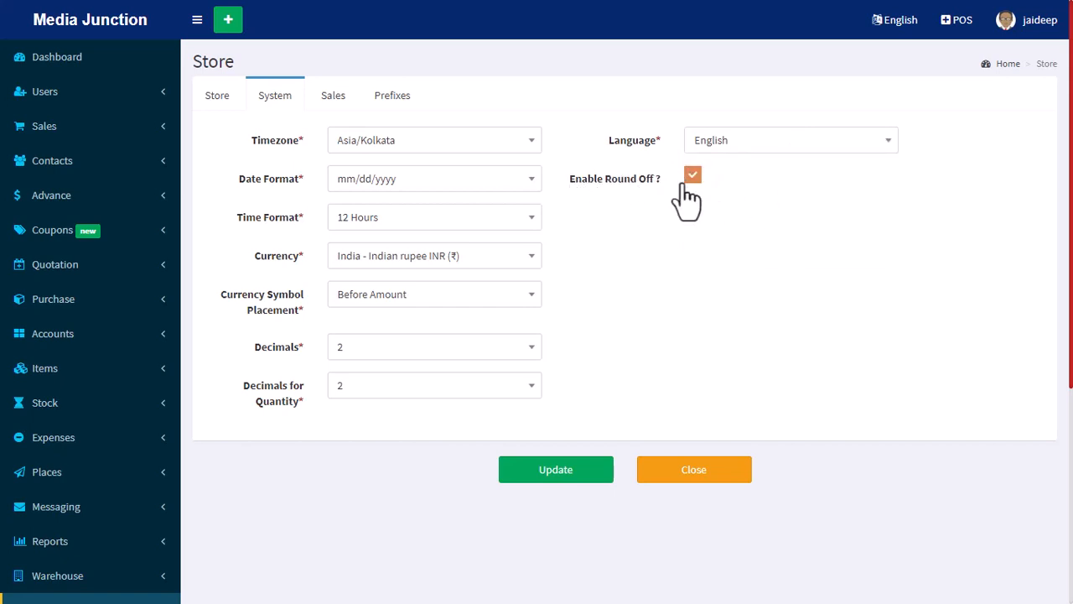
pyautogui.click(524, 470)
pyautogui.press('Return')
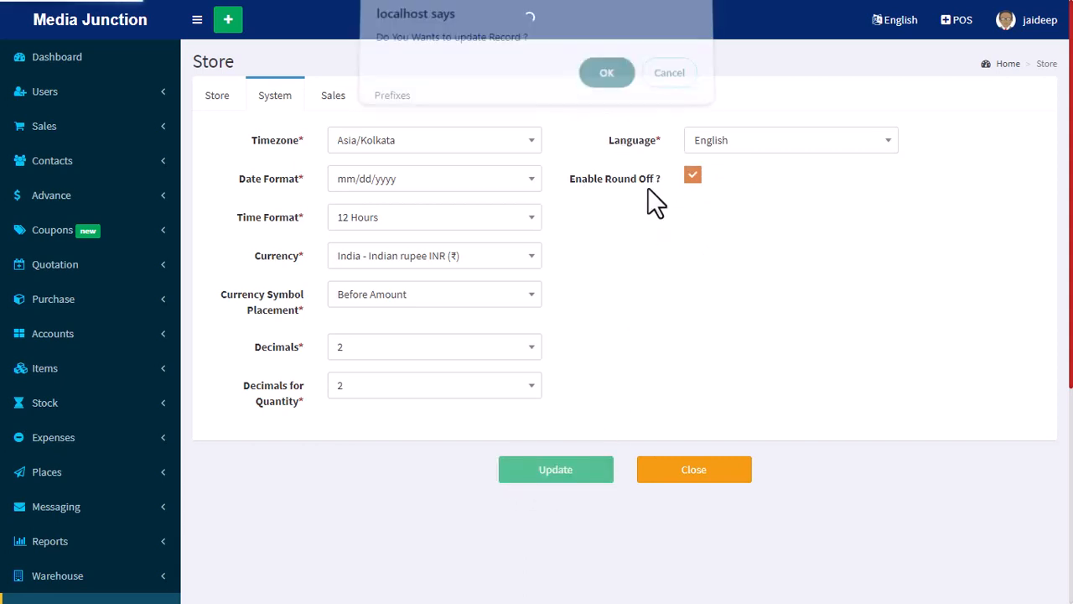
# Open the store's Sales settings and review the available default accounts, leaving the choice at None.
pyautogui.click(340, 101)
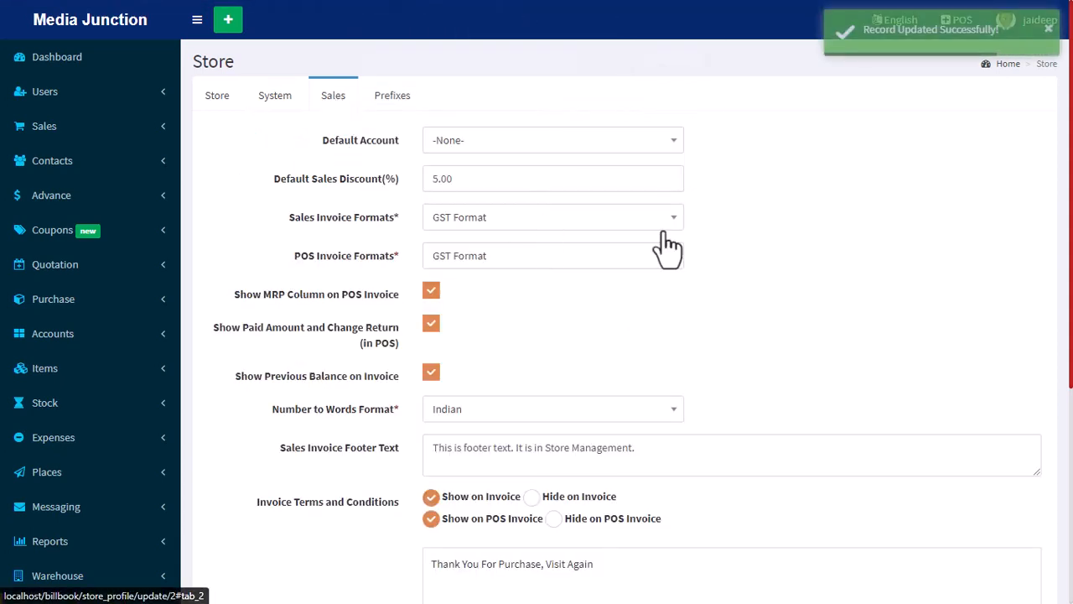
pyautogui.click(514, 143)
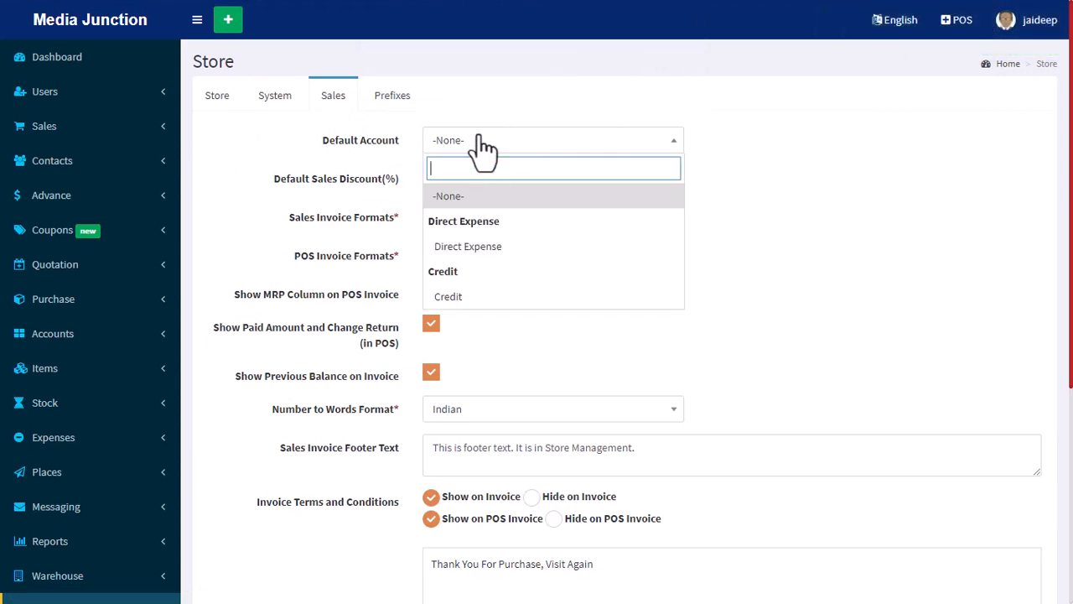
pyautogui.click(484, 144)
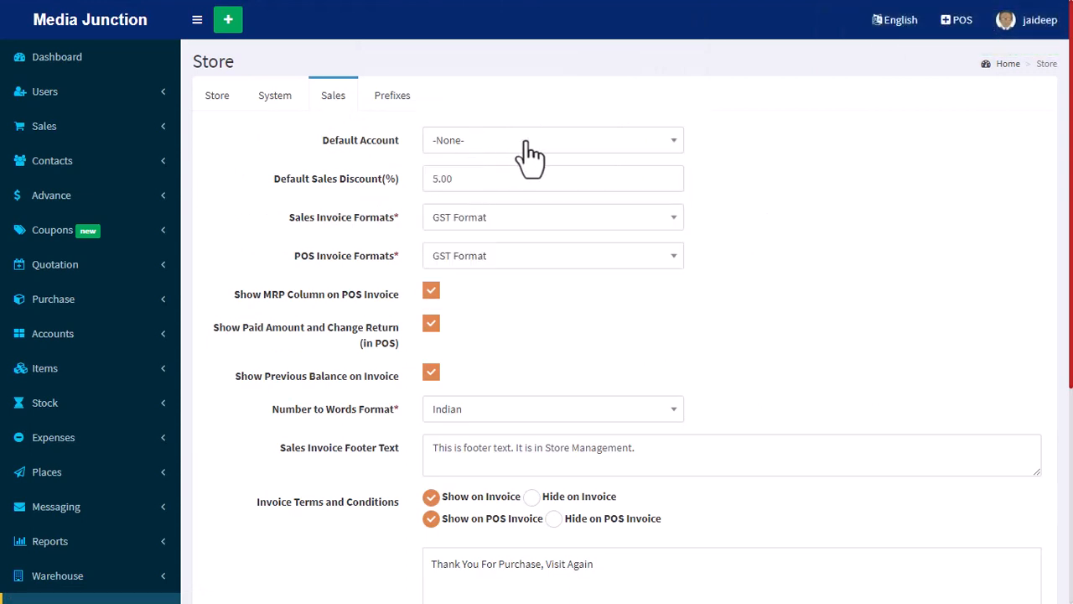
pyautogui.click(503, 144)
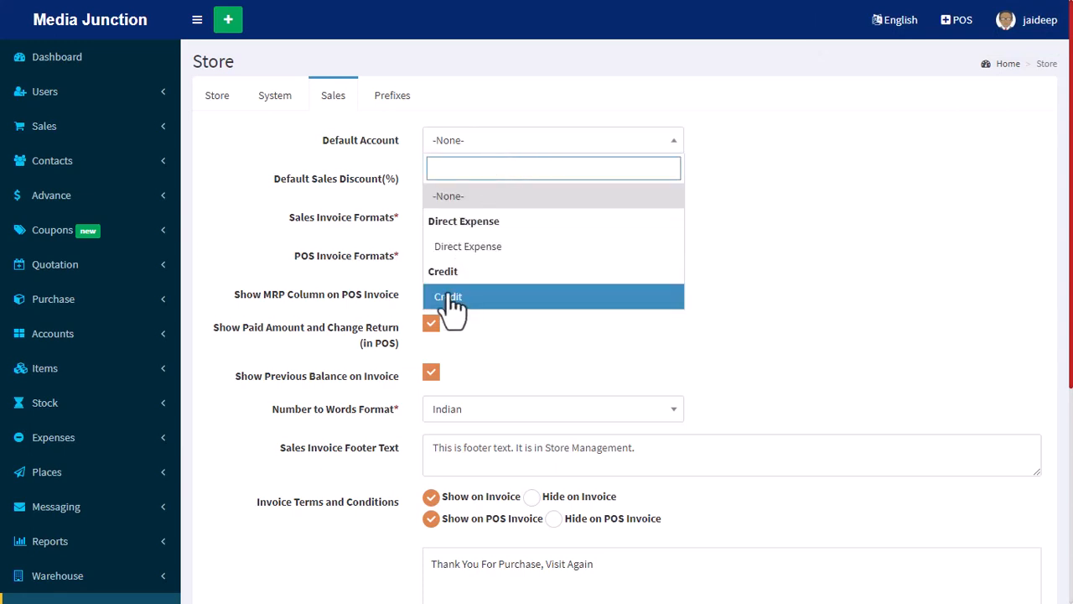
pyautogui.click(469, 144)
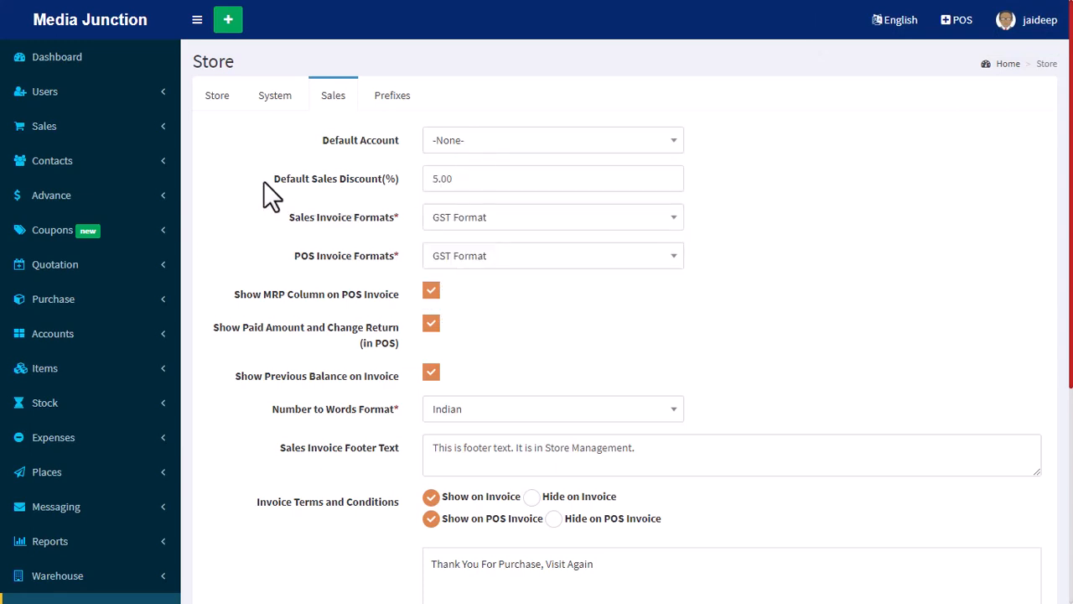
# Set the default sales discount to 0 percent.
pyautogui.moveTo(282, 179); pyautogui.dragTo(395, 184)
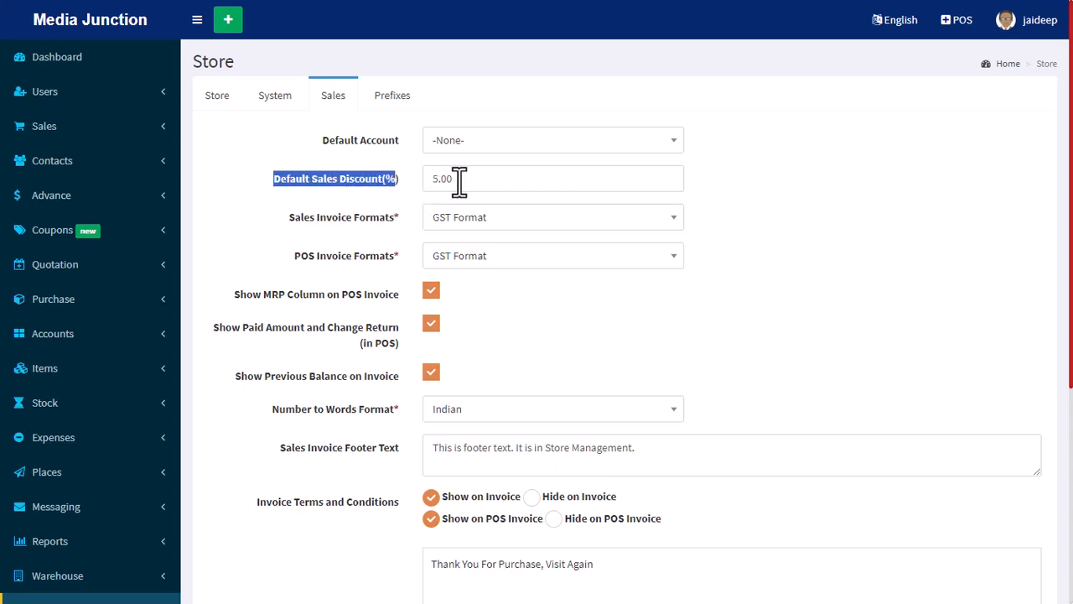
pyautogui.moveTo(462, 180); pyautogui.dragTo(433, 181)
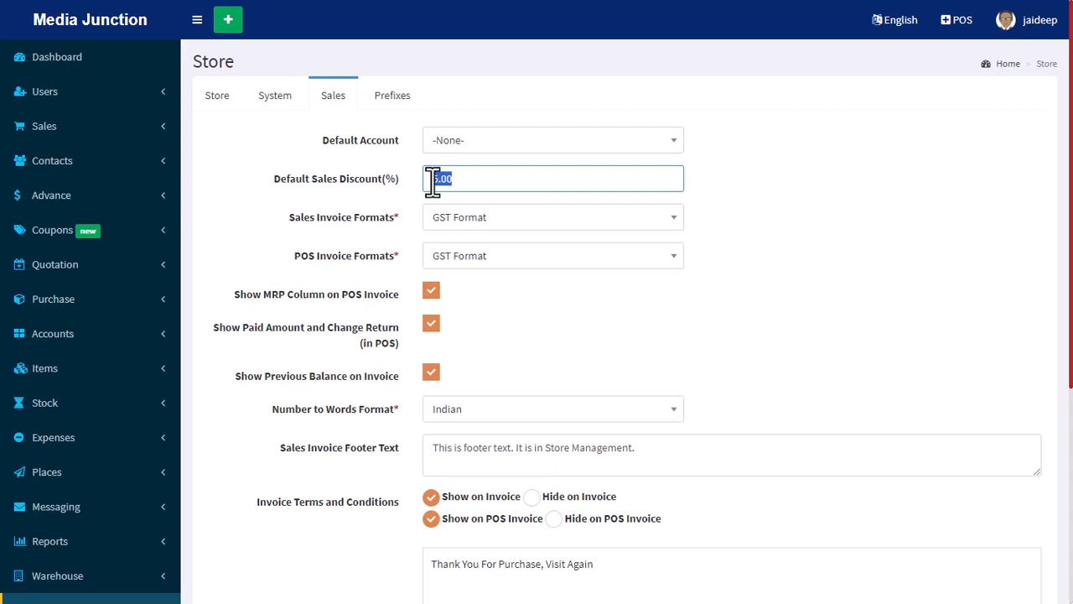
pyautogui.write('0')
pyautogui.click(329, 228)
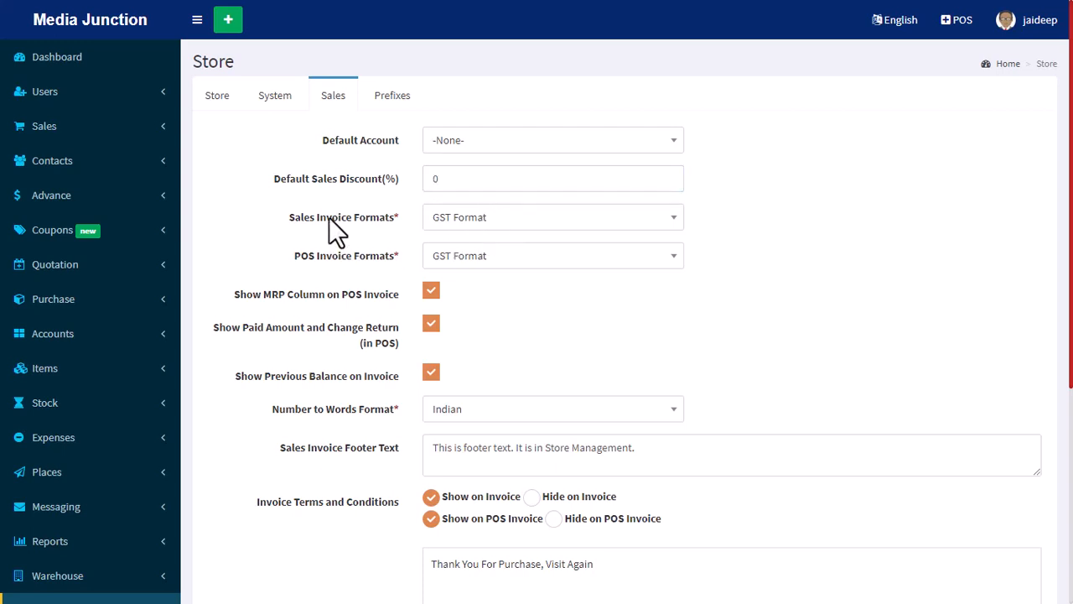
# Select GST Format for both the sales invoice and the POS invoice.
pyautogui.click(472, 223)
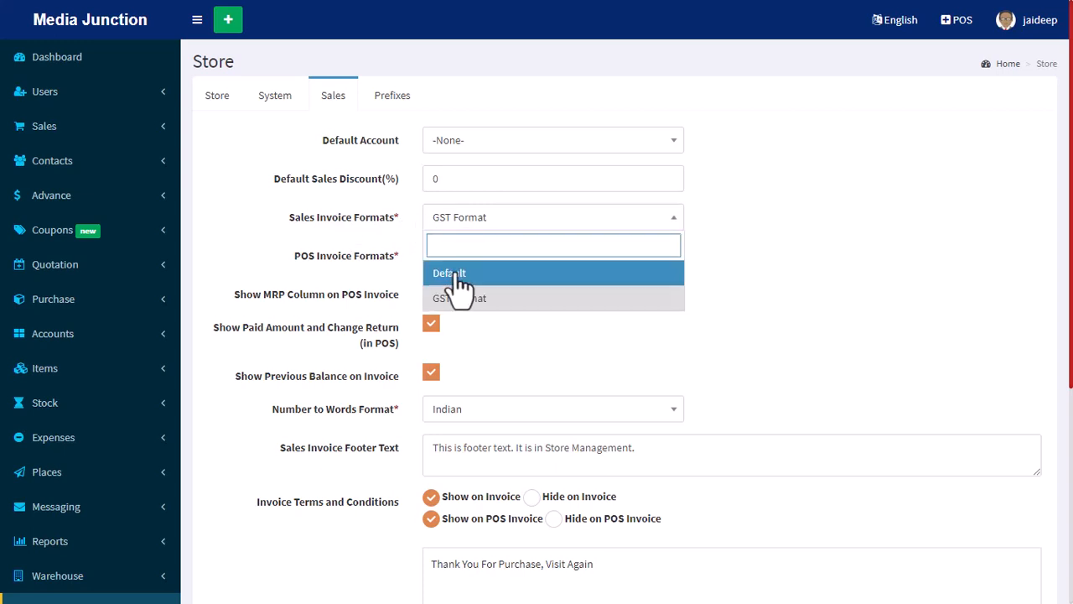
pyautogui.click(482, 300)
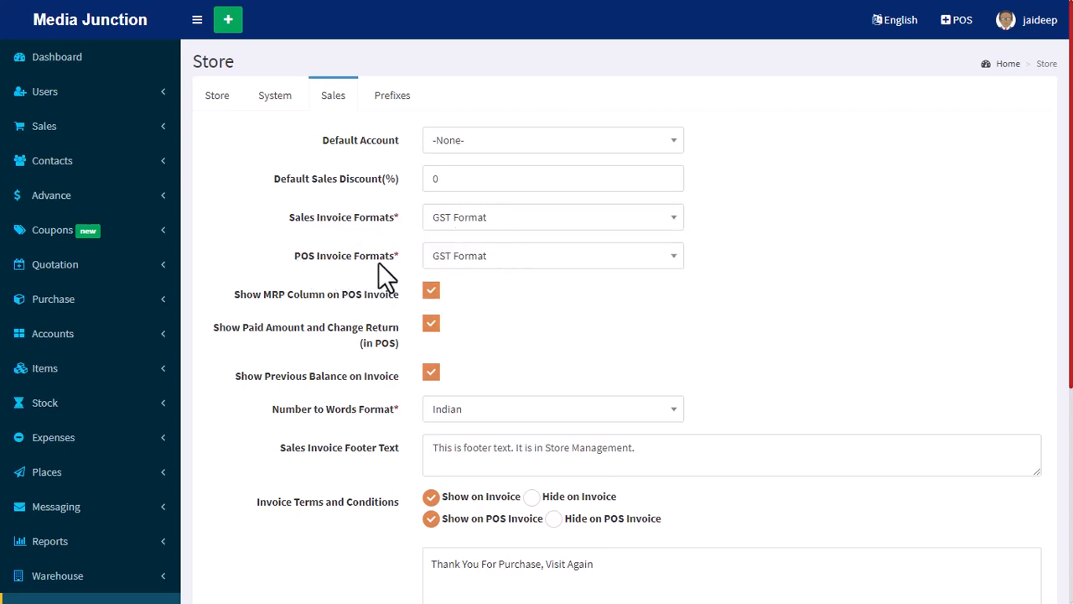
pyautogui.click(475, 260)
pyautogui.click(472, 335)
# Switch the MRP column on the POS invoice off and back on.
pyautogui.scroll(-2, 854, 327)
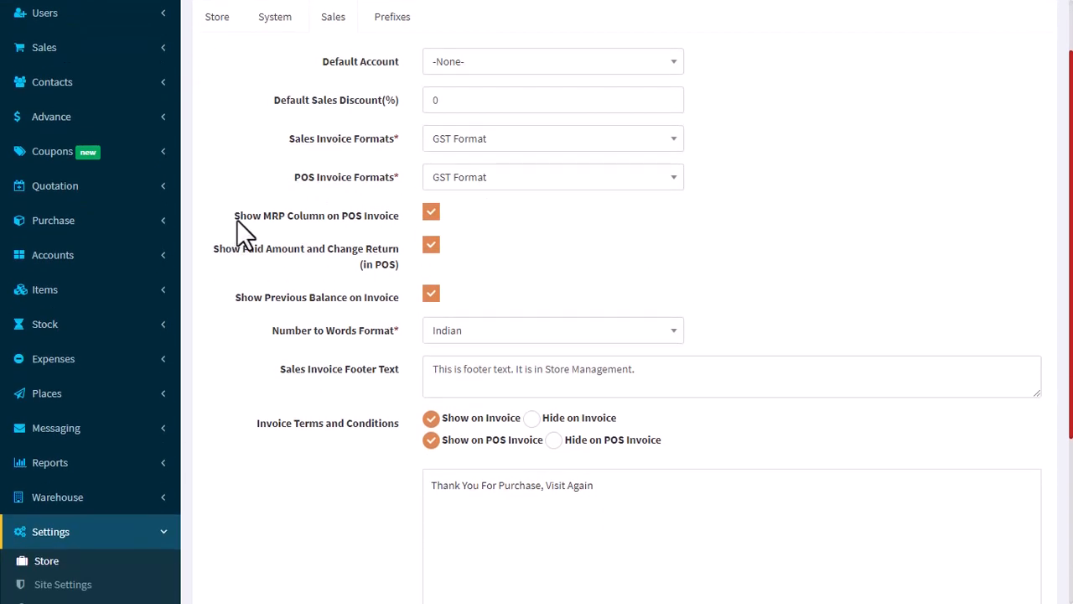
pyautogui.moveTo(237, 219); pyautogui.dragTo(394, 224)
pyautogui.moveTo(237, 217); pyautogui.dragTo(434, 226)
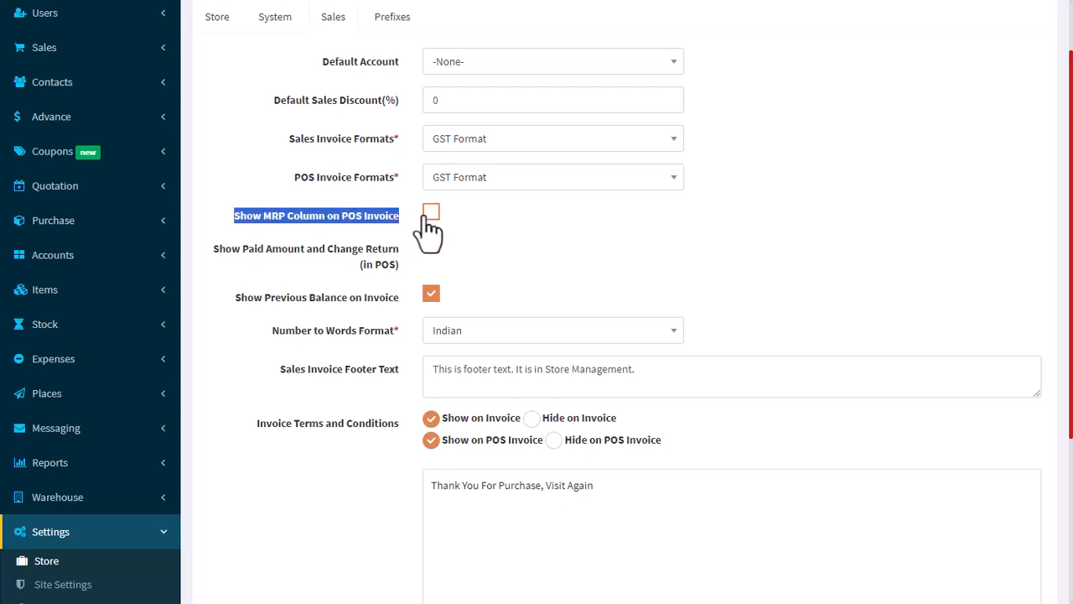
pyautogui.click(430, 220)
pyautogui.click(655, 269)
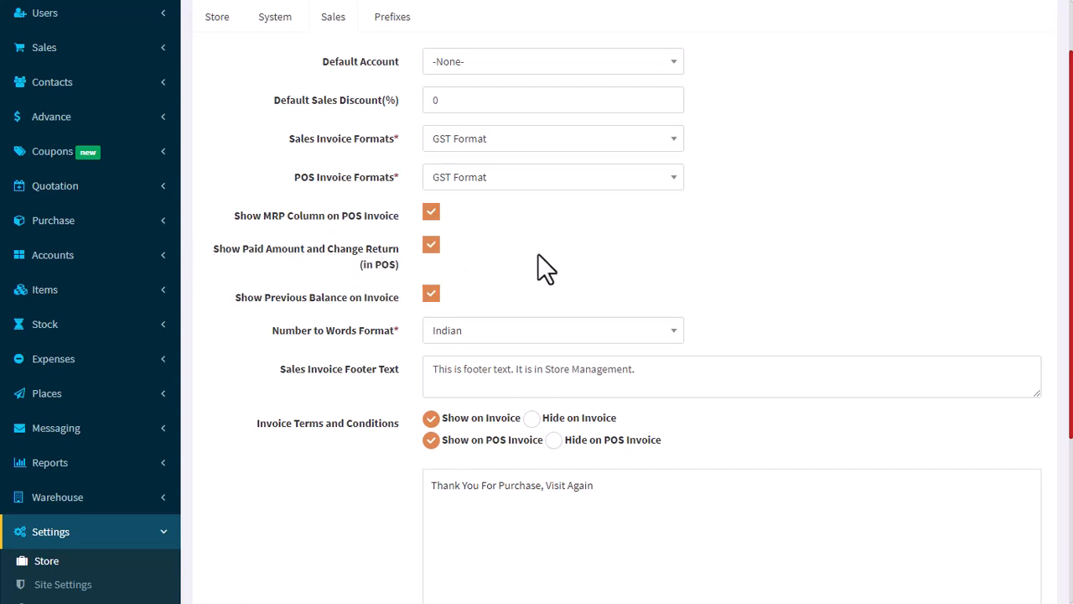
# Turn off showing the paid amount and change return in POS, keeping the MRP column enabled on the POS invoice.
pyautogui.click(431, 245)
pyautogui.scroll(-1, 606, 257)
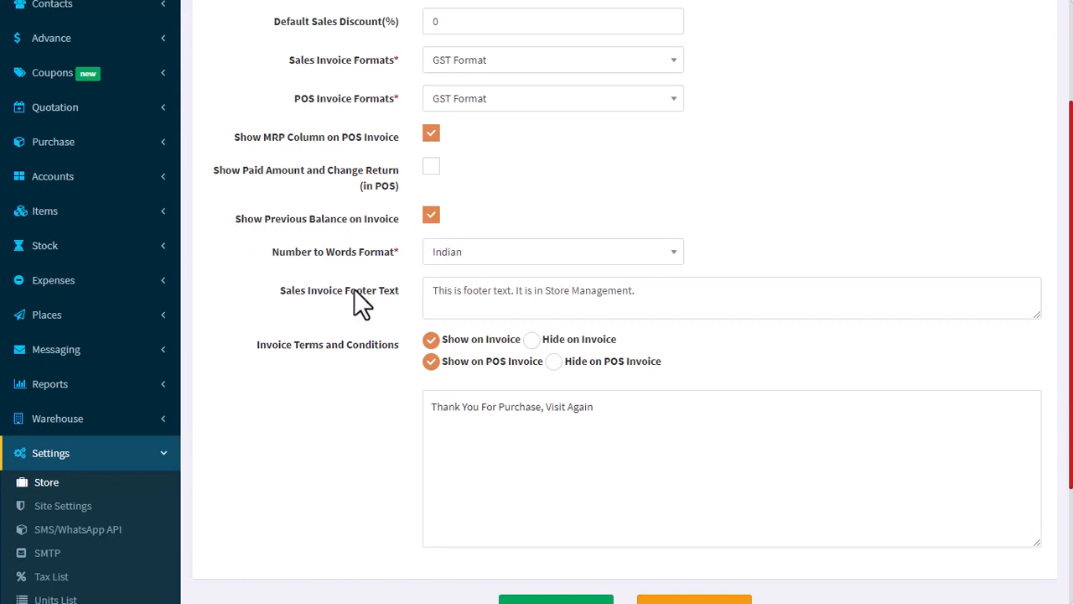
pyautogui.moveTo(326, 218); pyautogui.dragTo(373, 216)
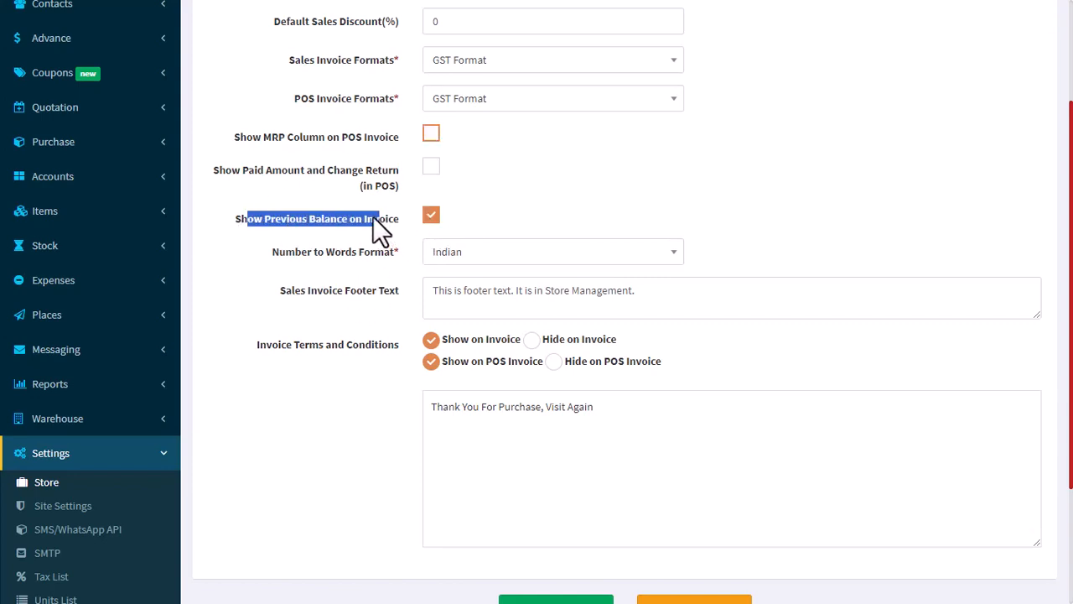
pyautogui.click(431, 134)
pyautogui.click(505, 209)
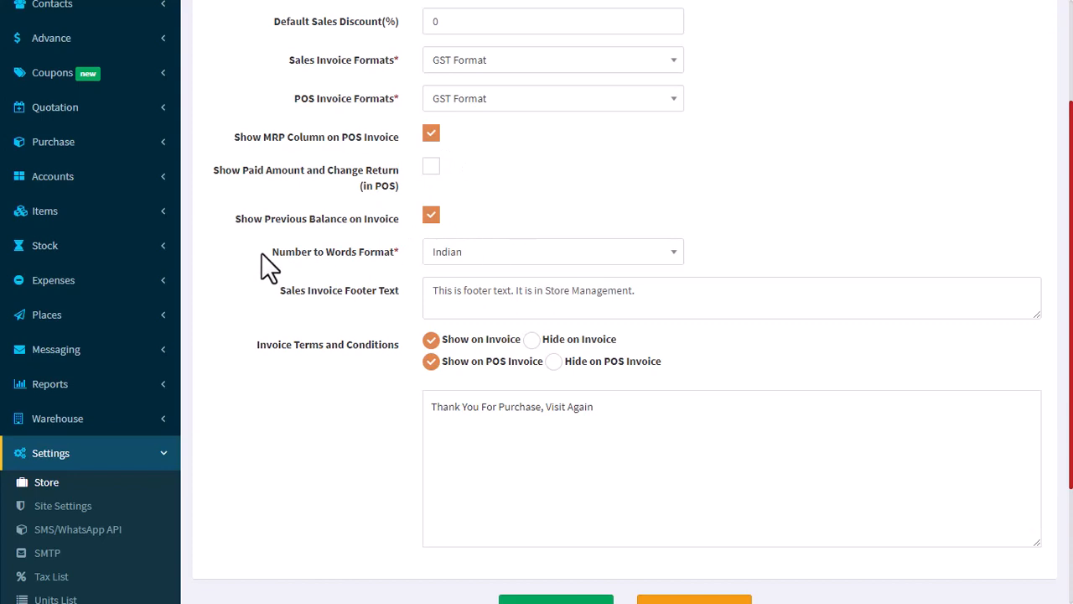
# Review the number-to-words format options and the sales invoice footer text.
pyautogui.click(474, 253)
pyautogui.click(475, 253)
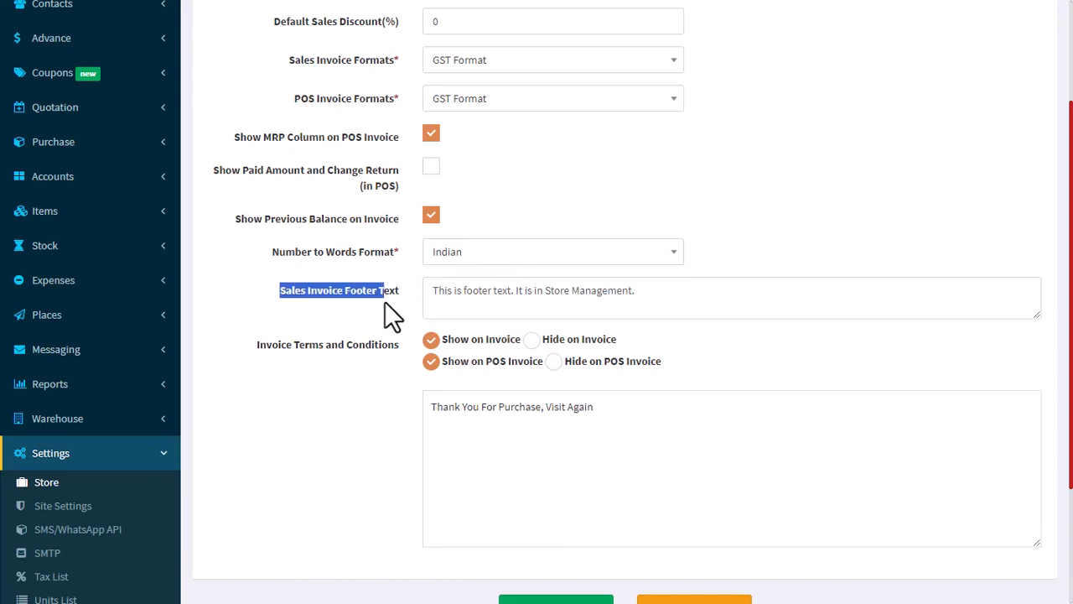
pyautogui.click(499, 300)
pyautogui.moveTo(698, 299); pyautogui.dragTo(407, 289)
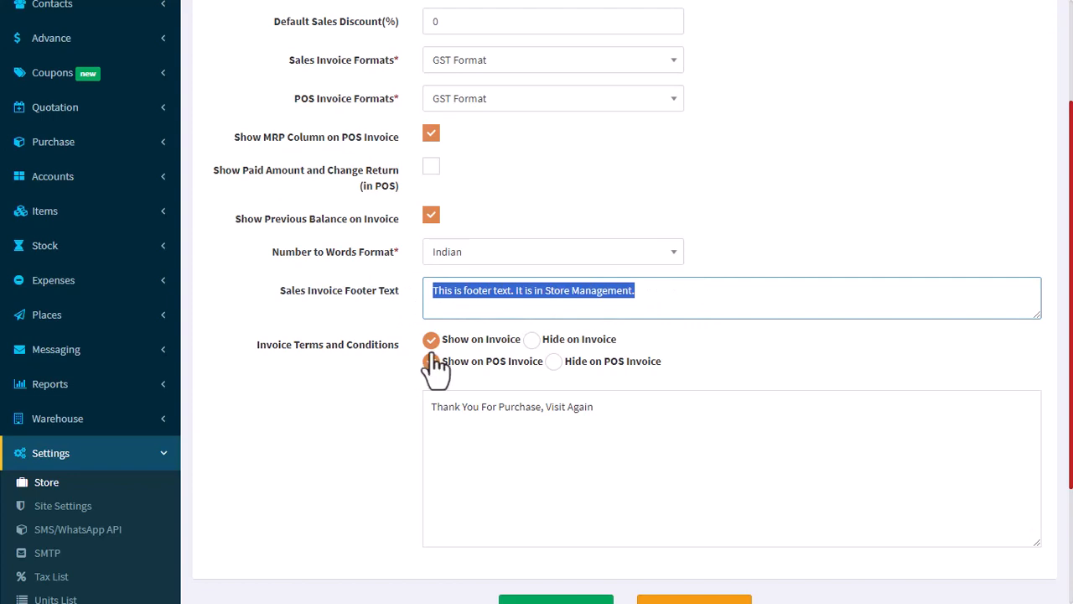
# Hide the invoice terms and conditions on both the regular invoice and the POS invoice.
pyautogui.click(536, 342)
pyautogui.click(567, 363)
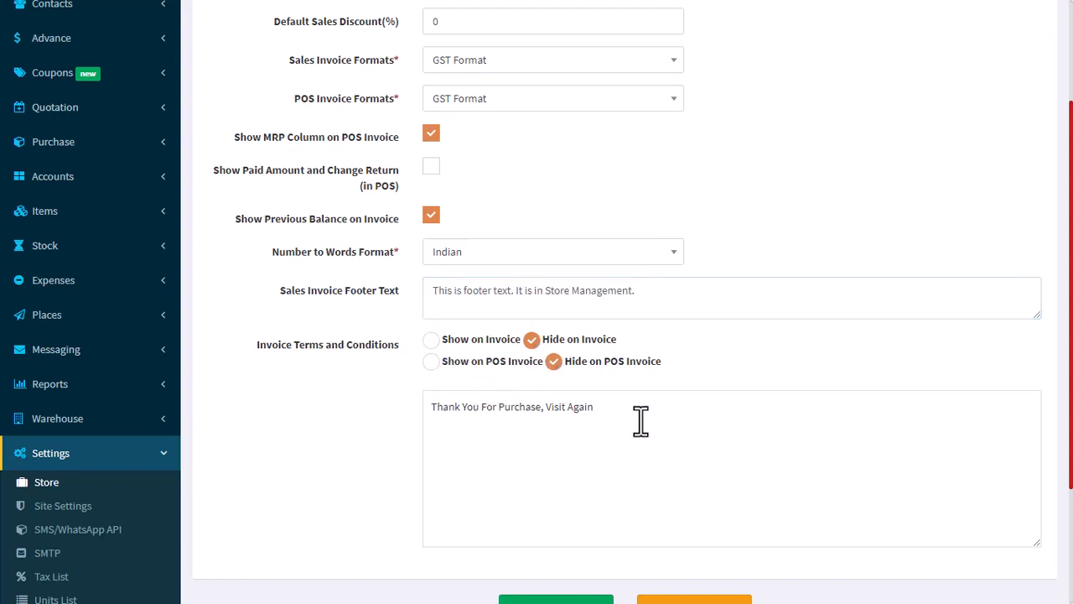
pyautogui.moveTo(640, 419); pyautogui.dragTo(328, 424)
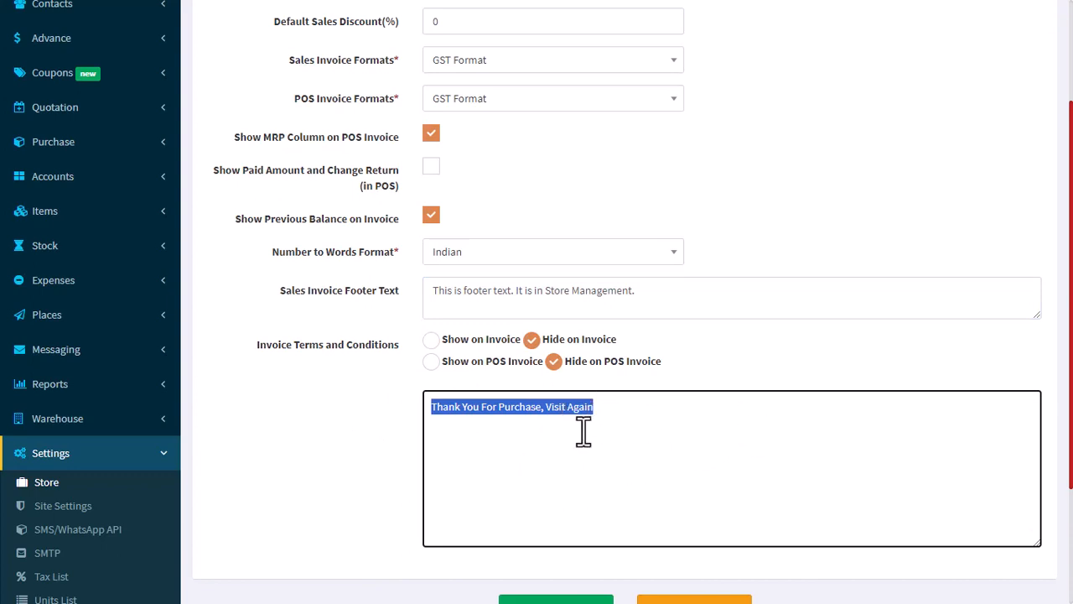
# Save the changed Sales settings by updating the store record and confirming the update.
pyautogui.scroll(-1, 582, 433)
pyautogui.click(556, 535)
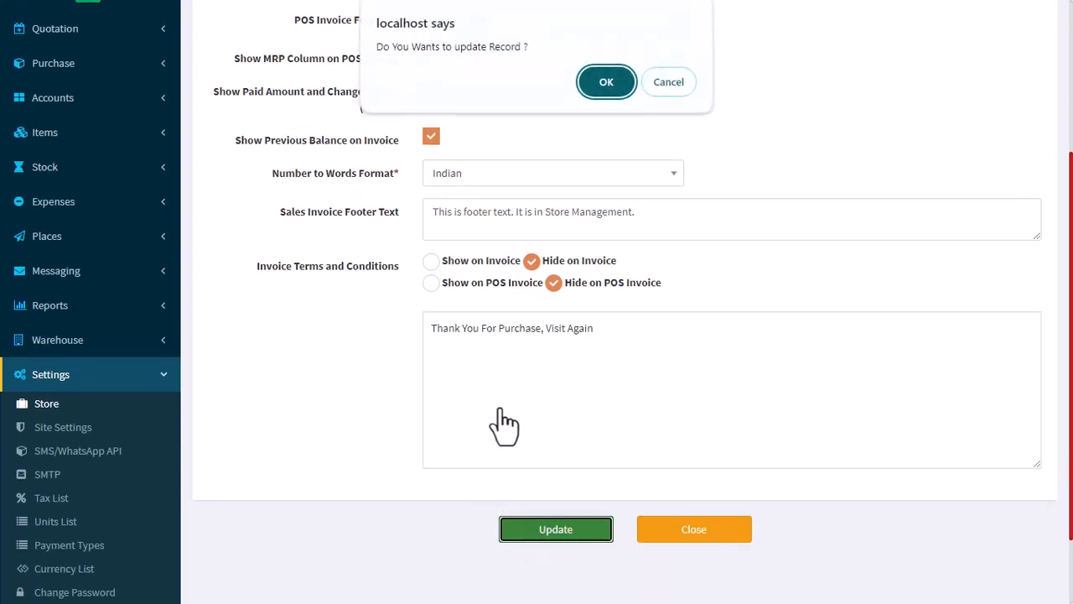
pyautogui.click(627, 78)
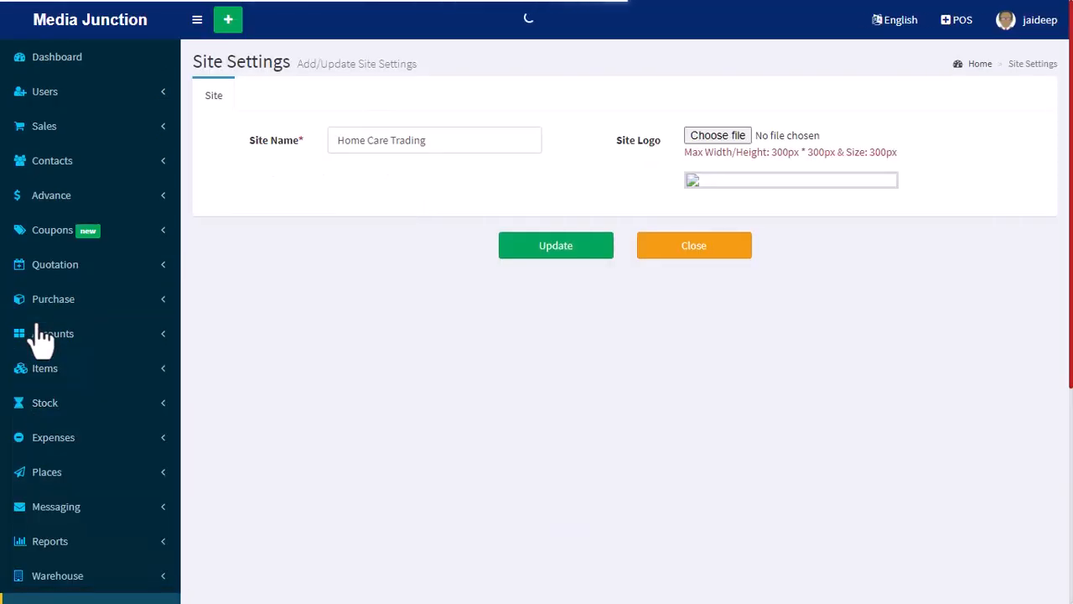
# In Site Settings, replace the site name with Media Junction.
pyautogui.moveTo(452, 141); pyautogui.dragTo(285, 141)
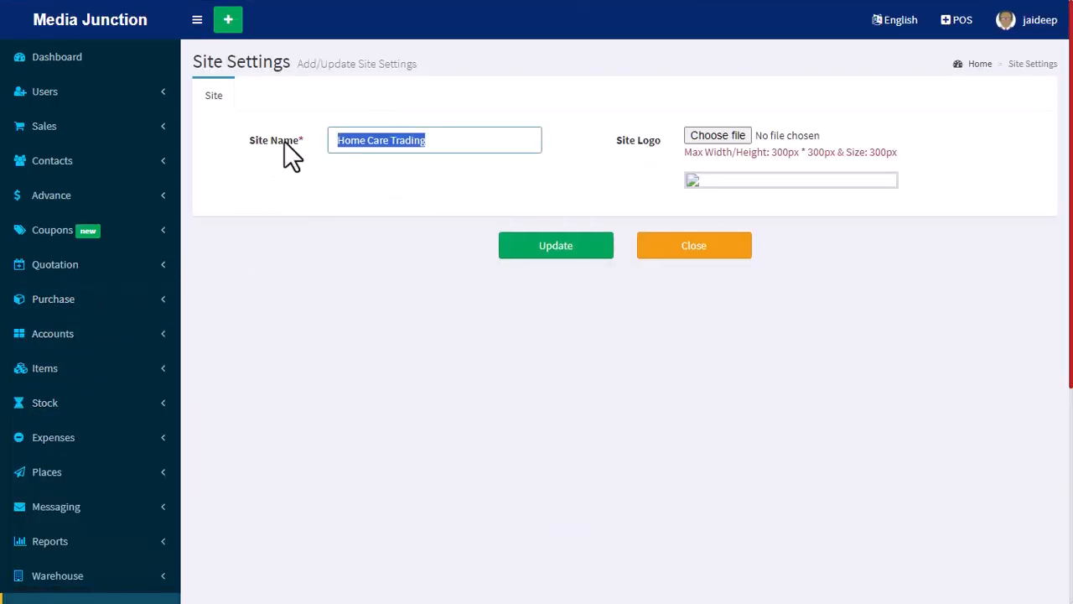
pyautogui.write('mEDIA')
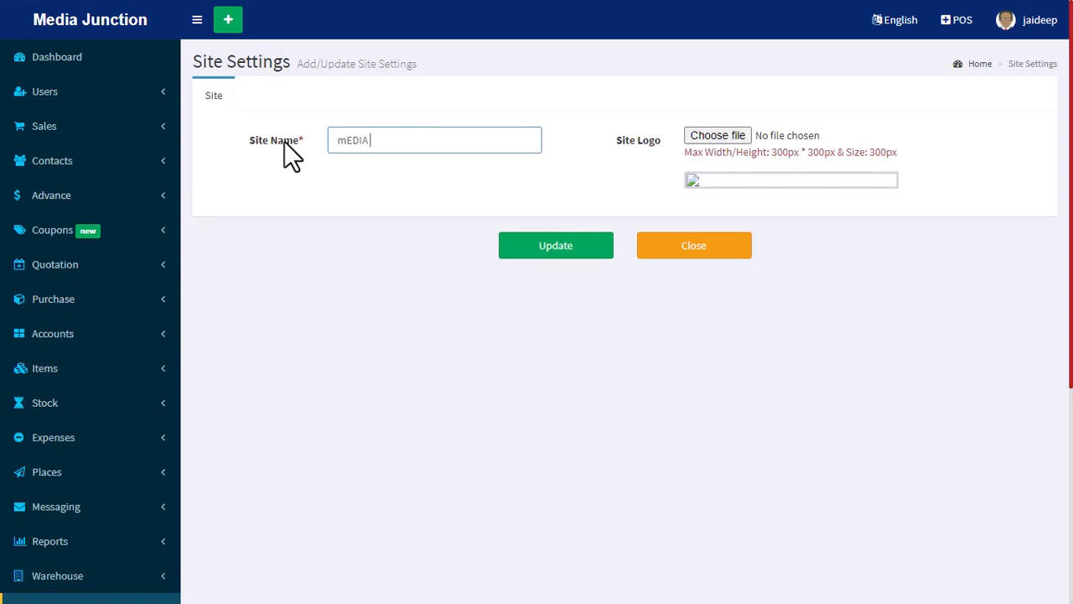
pyautogui.hotkey('ctrl', 'a')
pyautogui.press('BackSpace')
pyautogui.write('Media Junct')
pyautogui.write('on')
pyautogui.press('BackSpace')
pyautogui.press('BackSpace')
pyautogui.write('ion')
pyautogui.click(550, 182)
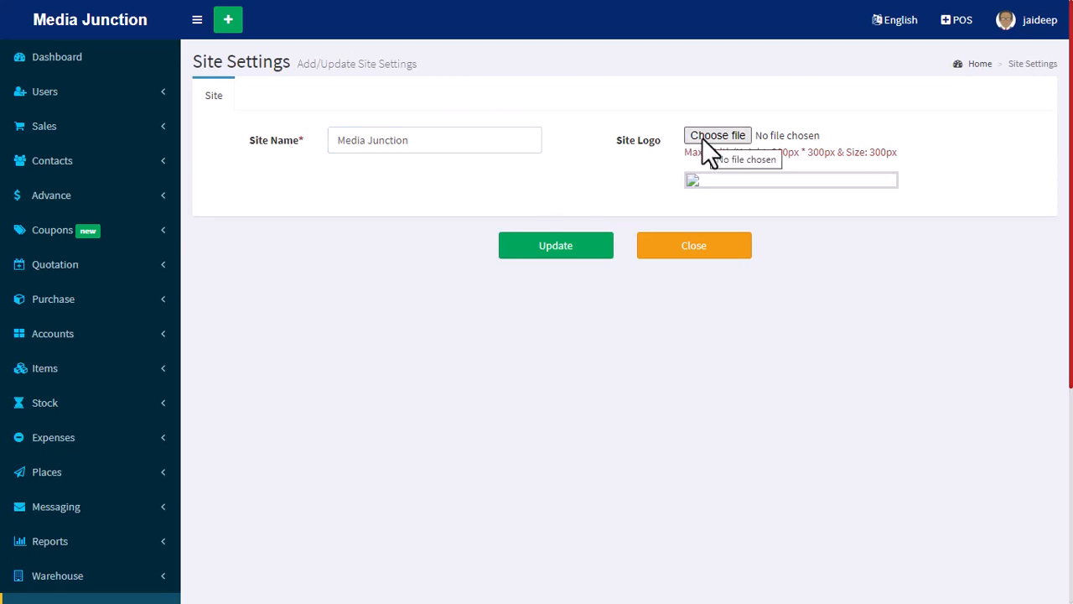
# Choose subha sri.jpg from the D: drive as the site logo and save the updated site settings.
pyautogui.click(703, 138)
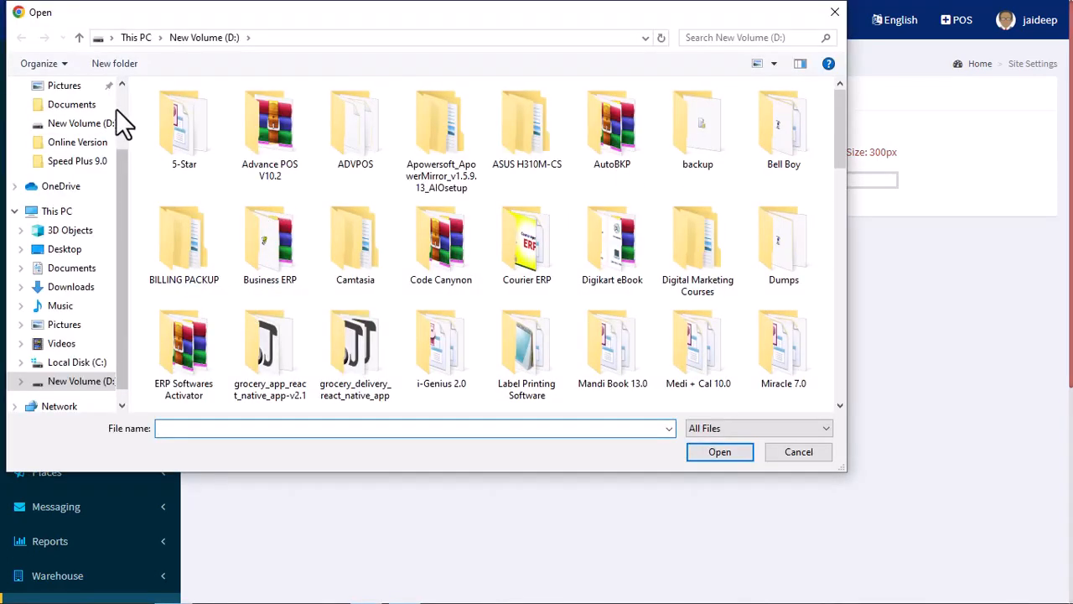
pyautogui.scroll(2, 122, 118)
pyautogui.click(67, 118)
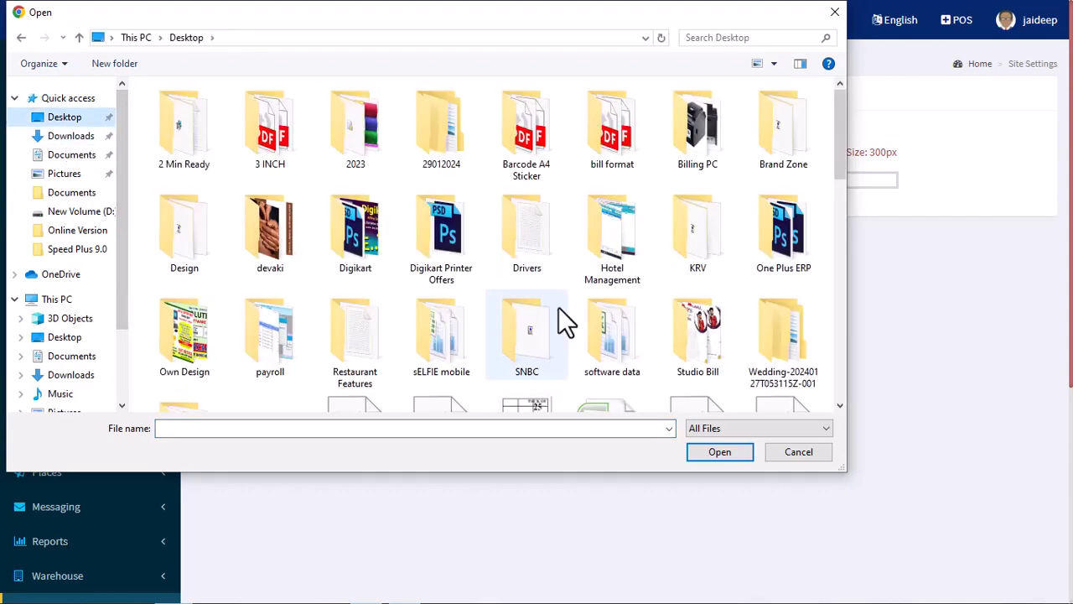
pyautogui.click(117, 216)
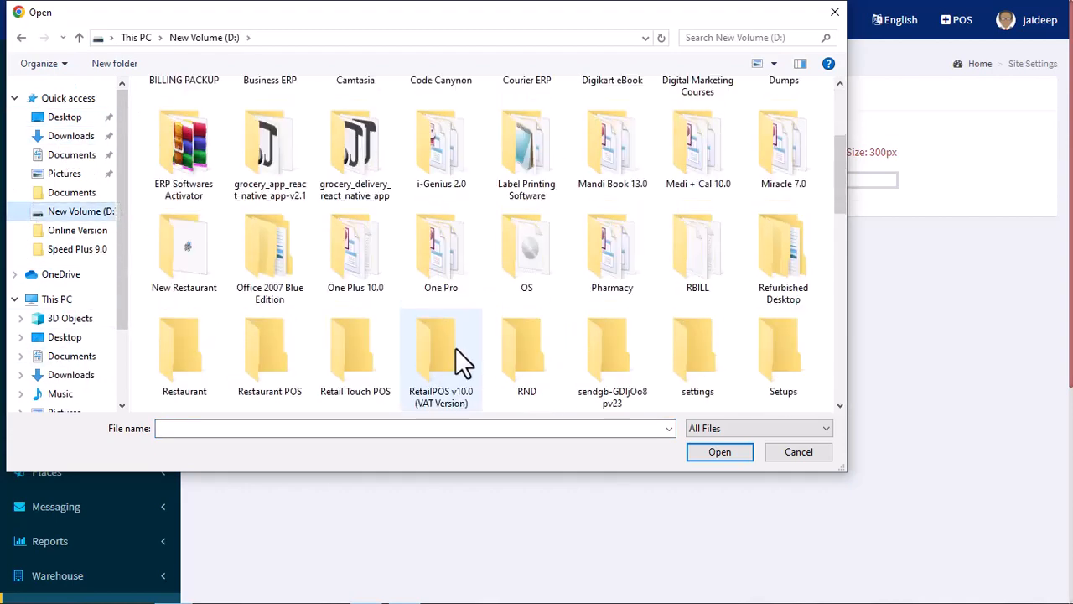
pyautogui.scroll(-10, 464, 361)
pyautogui.doubleClick(626, 385)
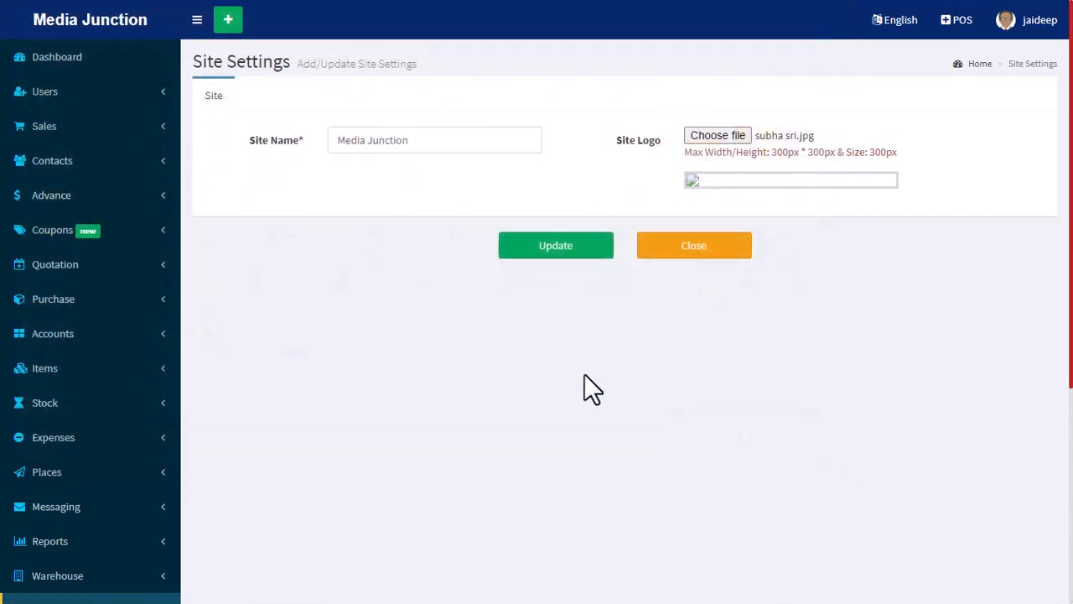
pyautogui.click(552, 253)
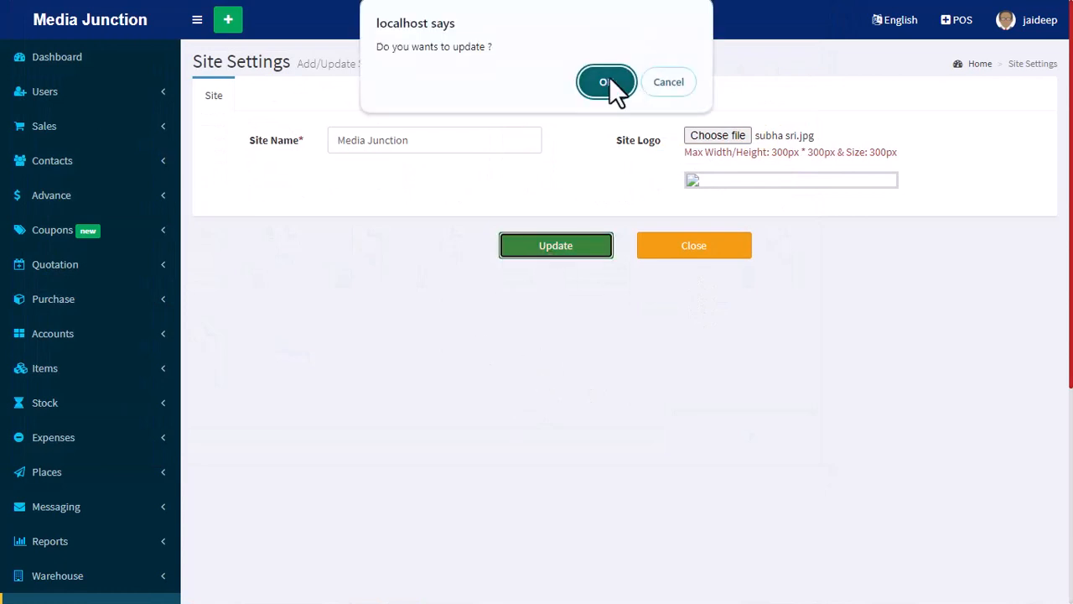
pyautogui.click(609, 81)
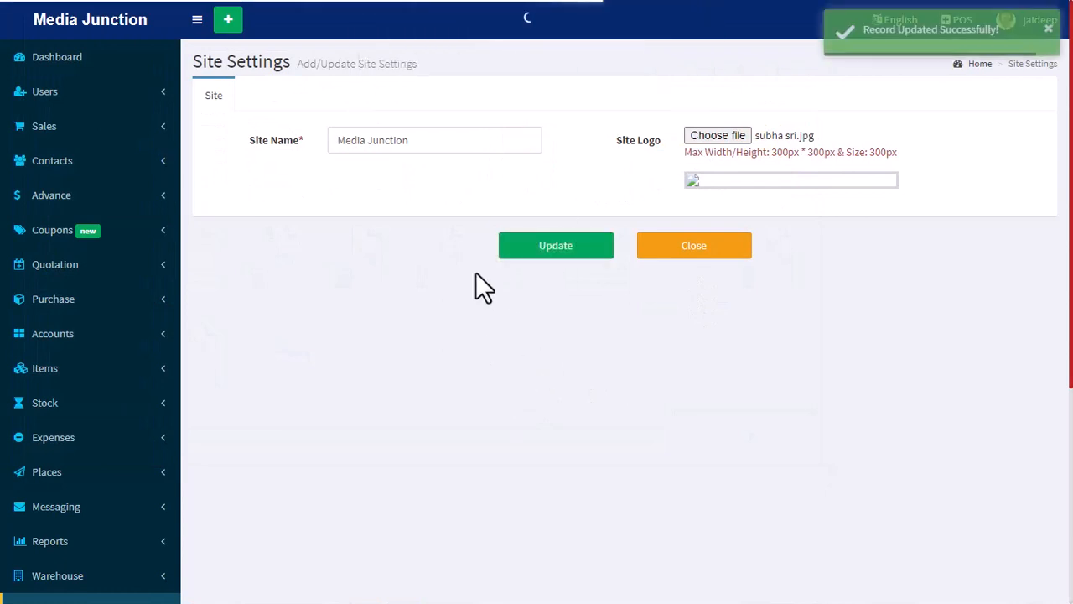
# Check the dashboard, including the site name and version in the page footer.
pyautogui.click(49, 60)
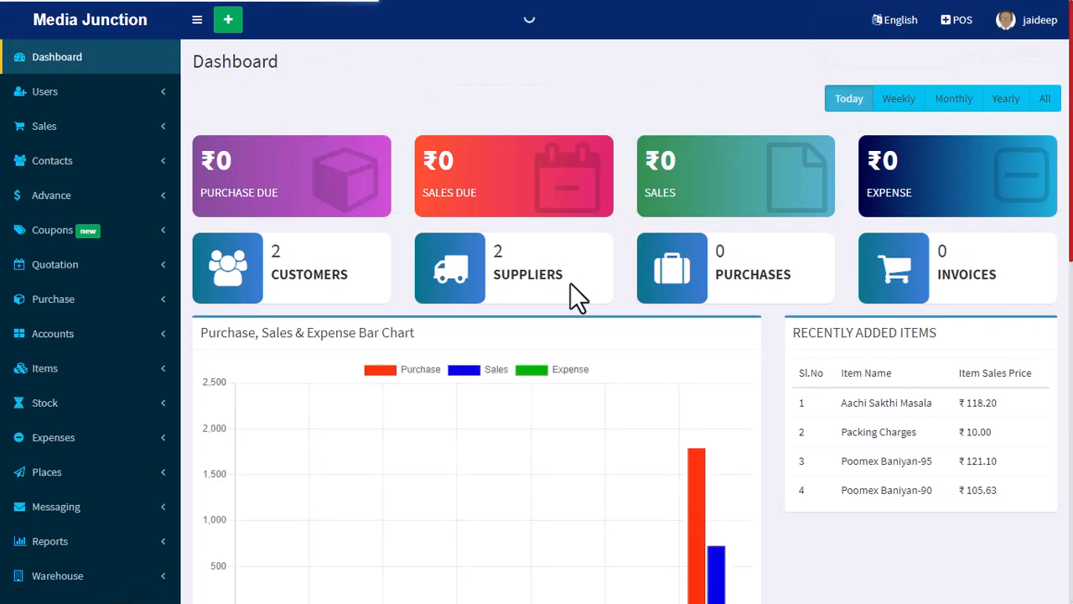
pyautogui.scroll(-10, 571, 289)
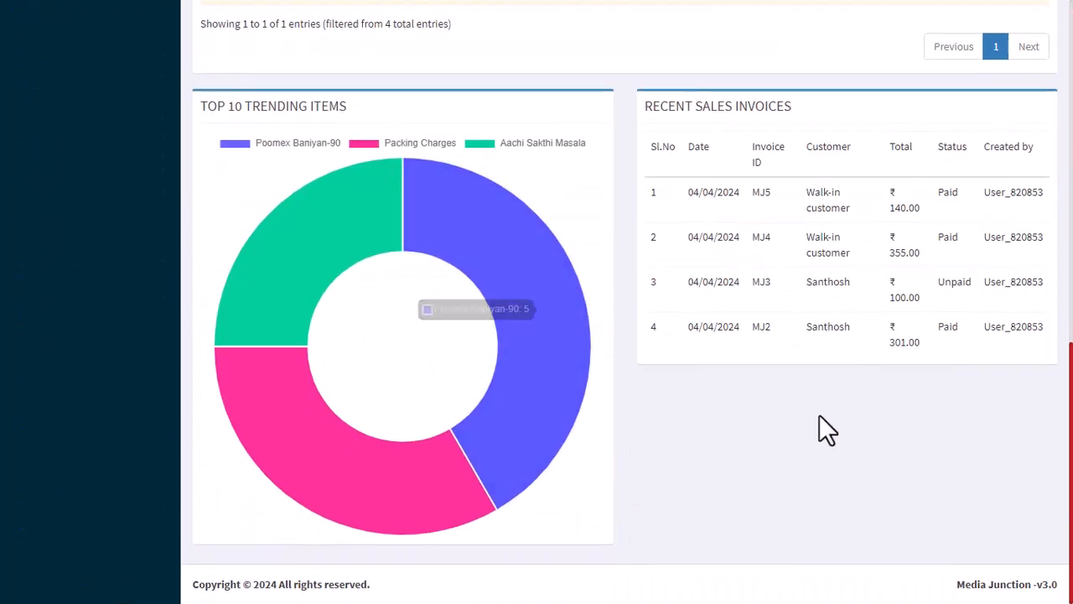
pyautogui.moveTo(958, 585); pyautogui.dragTo(1058, 589)
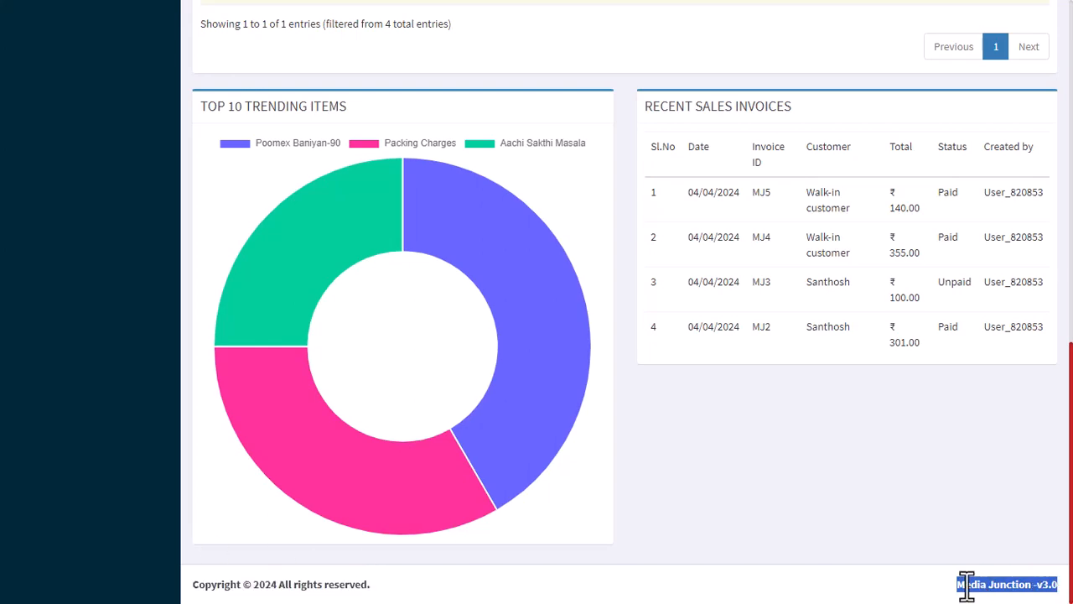
pyautogui.moveTo(965, 584); pyautogui.dragTo(1018, 584)
pyautogui.scroll(9, 927, 466)
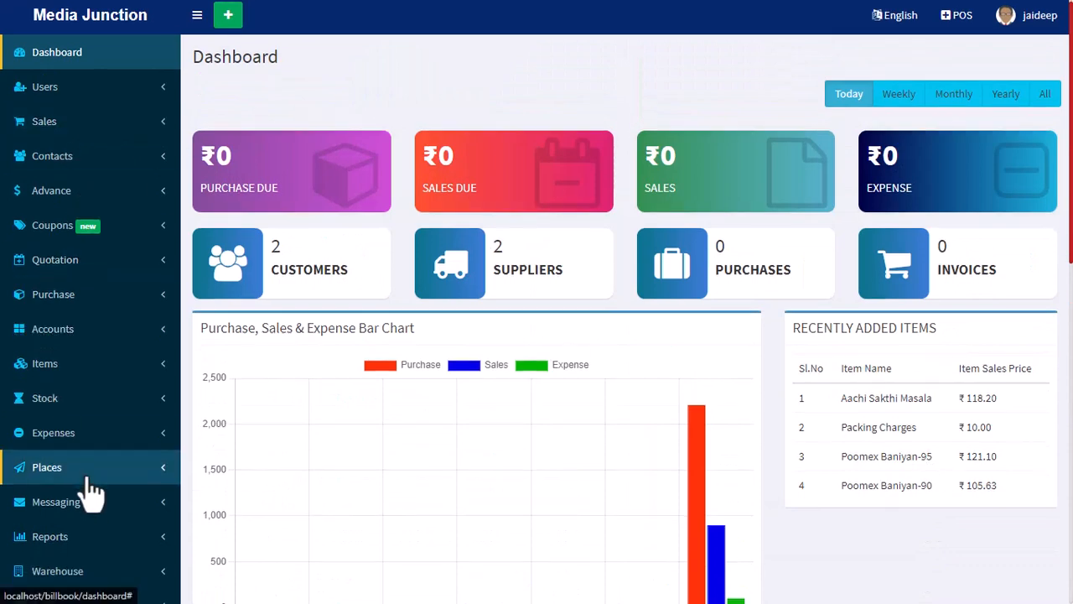
# Open the warehouse list and review the Media Junction Store's total items, available quantity and worth.
pyautogui.scroll(-2, 99, 411)
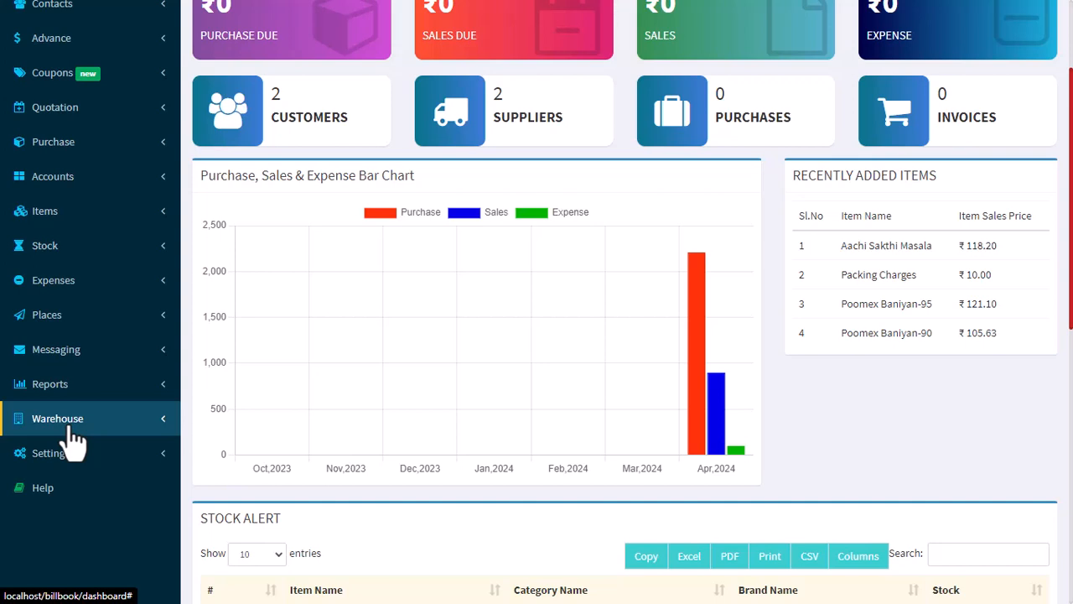
pyautogui.click(72, 426)
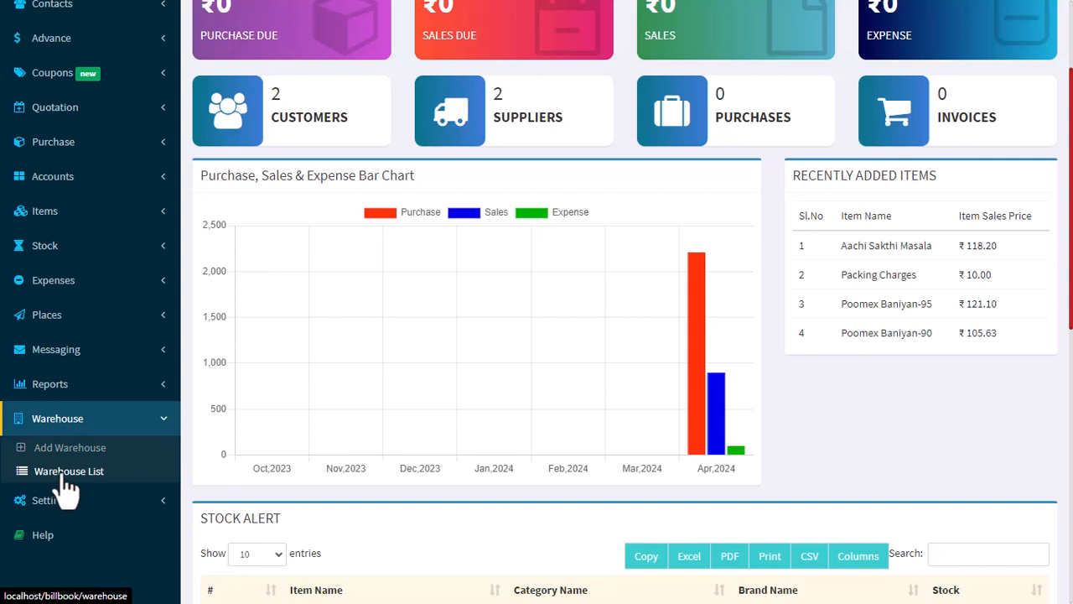
pyautogui.click(14, 481)
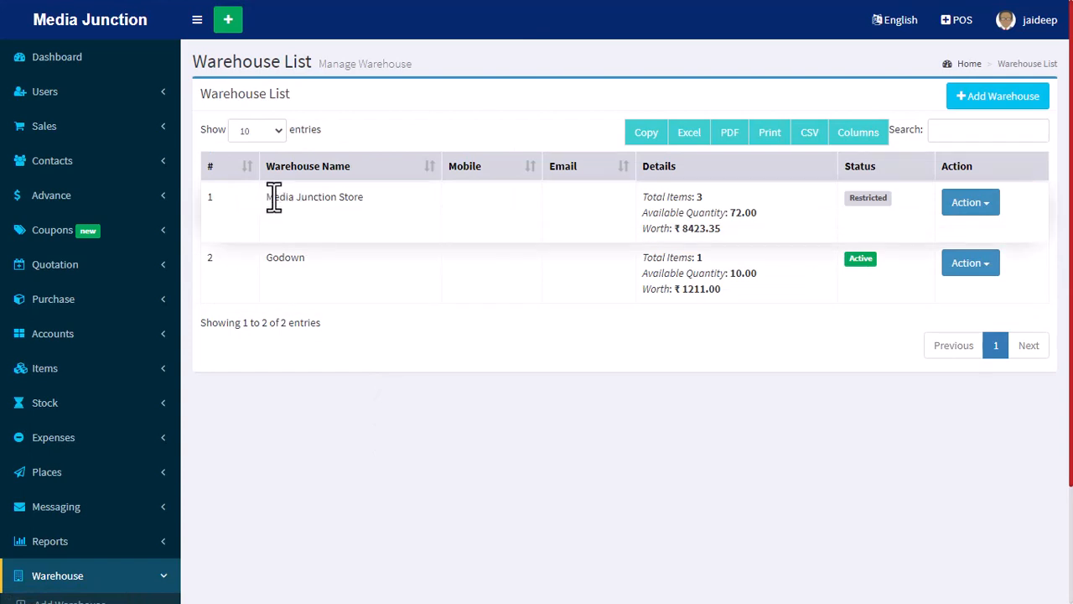
pyautogui.moveTo(270, 198); pyautogui.dragTo(408, 208)
pyautogui.click(540, 211)
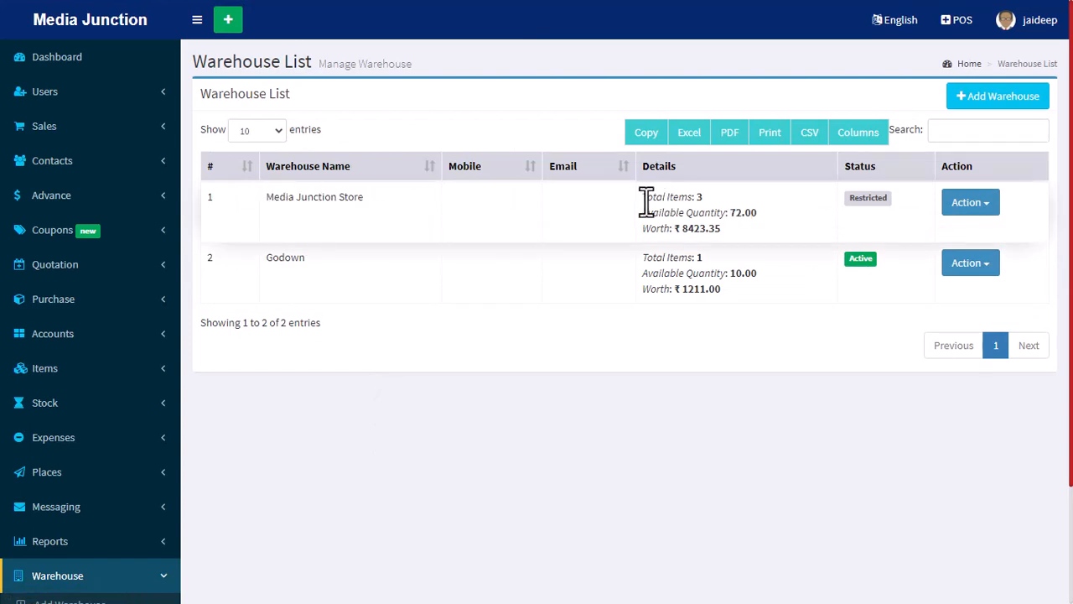
pyautogui.moveTo(643, 198); pyautogui.dragTo(703, 198)
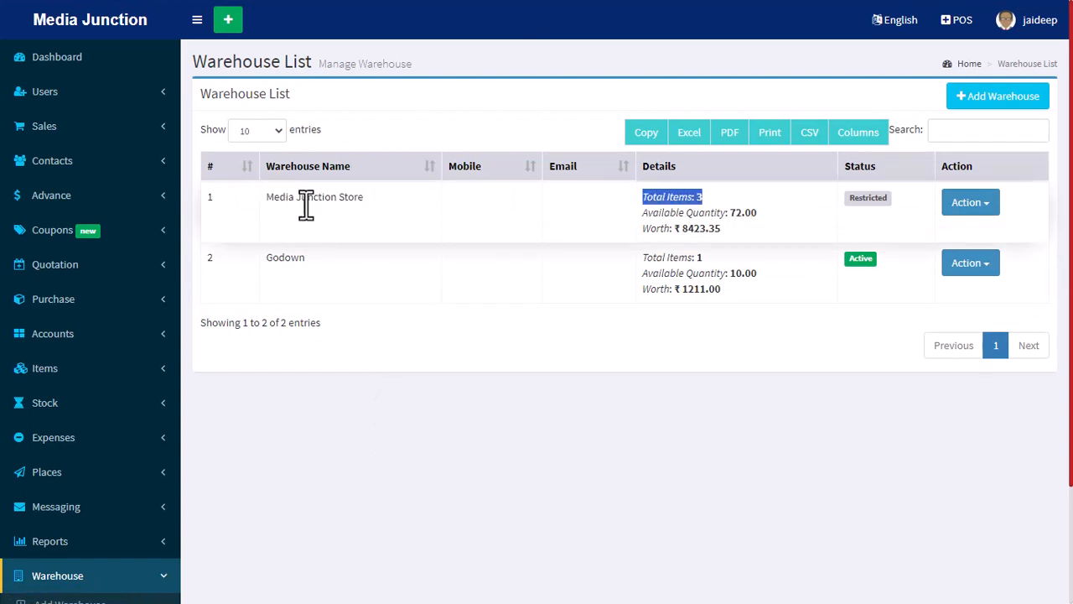
pyautogui.click(735, 214)
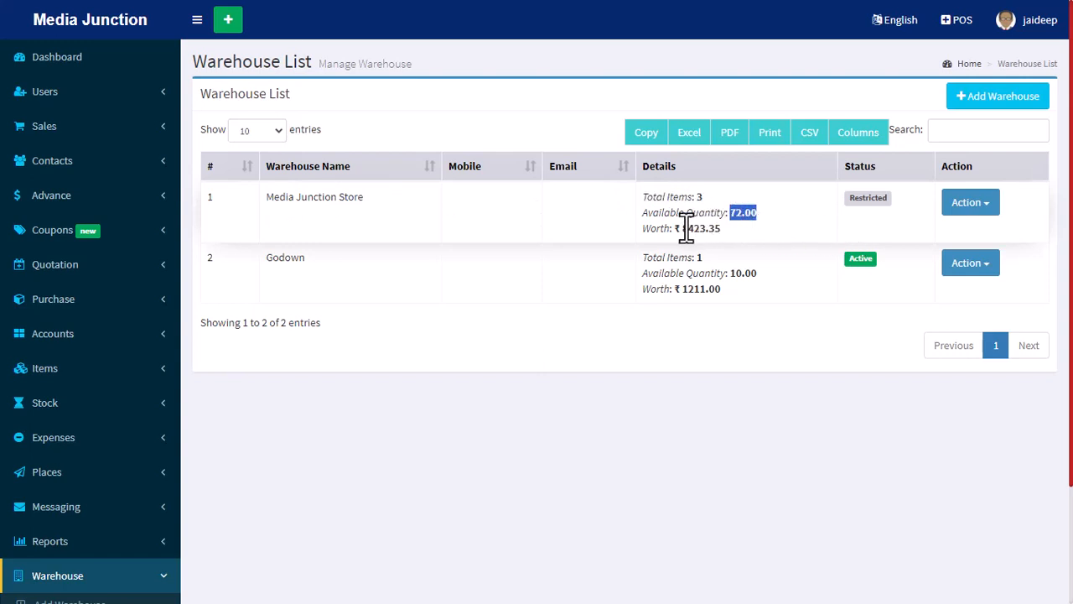
pyautogui.moveTo(646, 231); pyautogui.dragTo(745, 229)
pyautogui.click(745, 230)
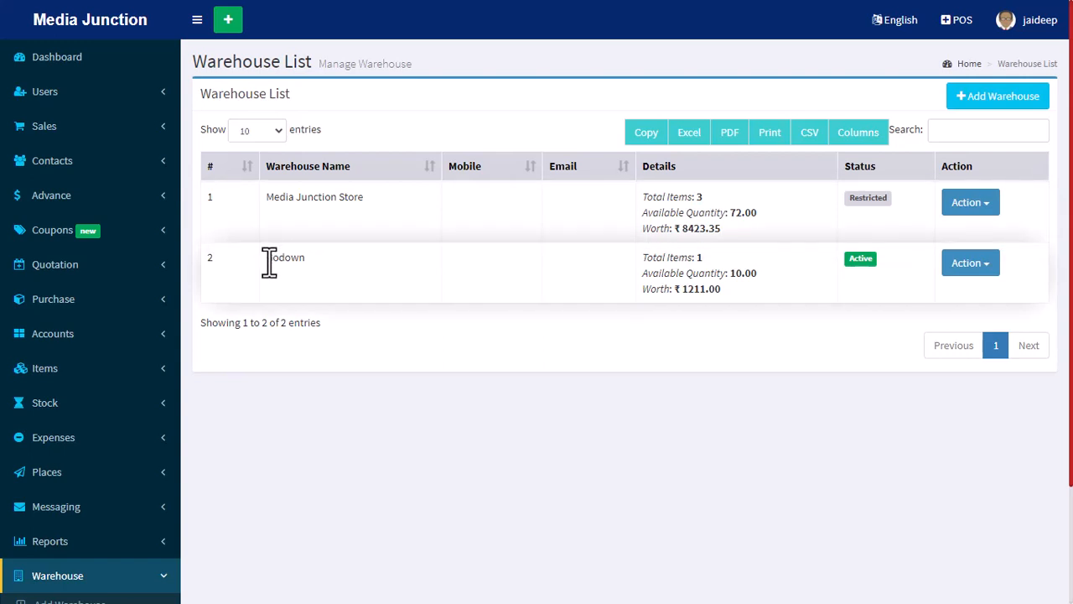
# Review the Godown warehouse's items, quantity and worth, and check the Media Junction Store's status.
pyautogui.moveTo(267, 257); pyautogui.dragTo(377, 270)
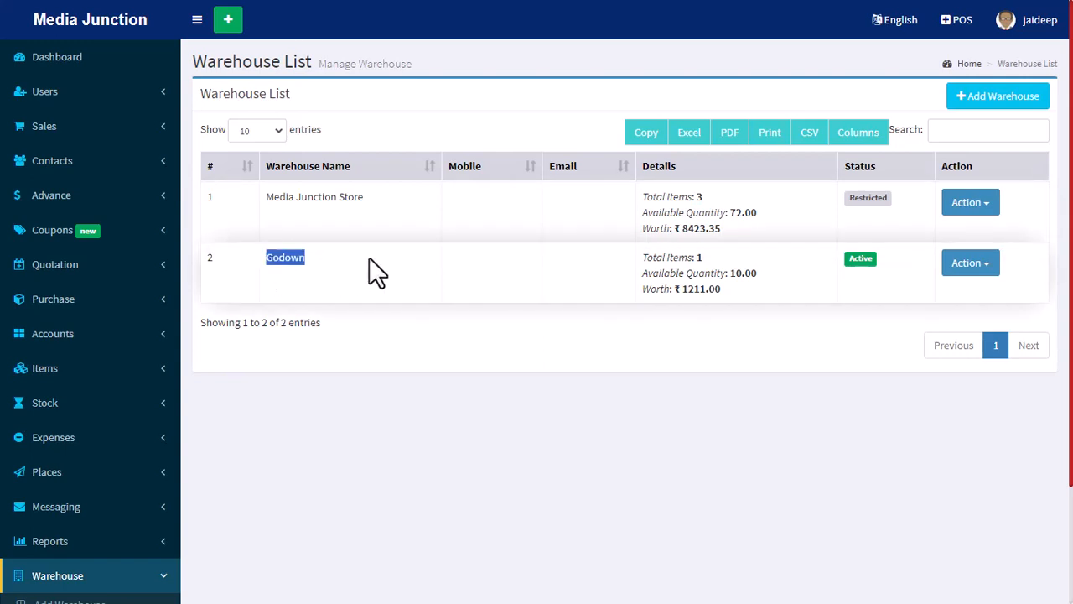
pyautogui.moveTo(645, 259); pyautogui.dragTo(717, 261)
pyautogui.click(668, 268)
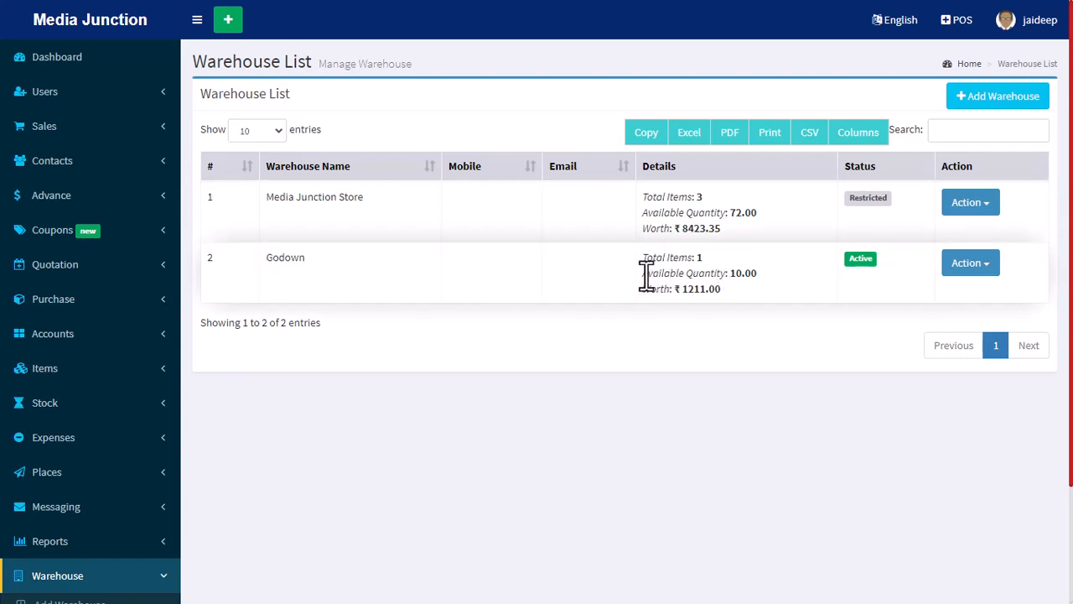
pyautogui.moveTo(643, 278); pyautogui.dragTo(757, 277)
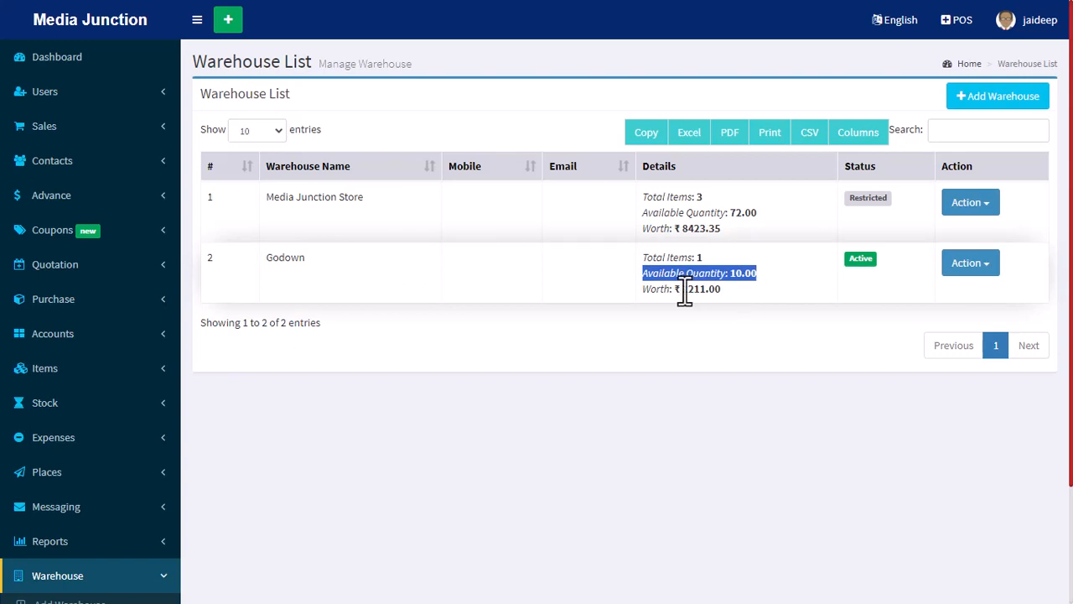
pyautogui.moveTo(676, 289); pyautogui.dragTo(740, 289)
pyautogui.click(743, 291)
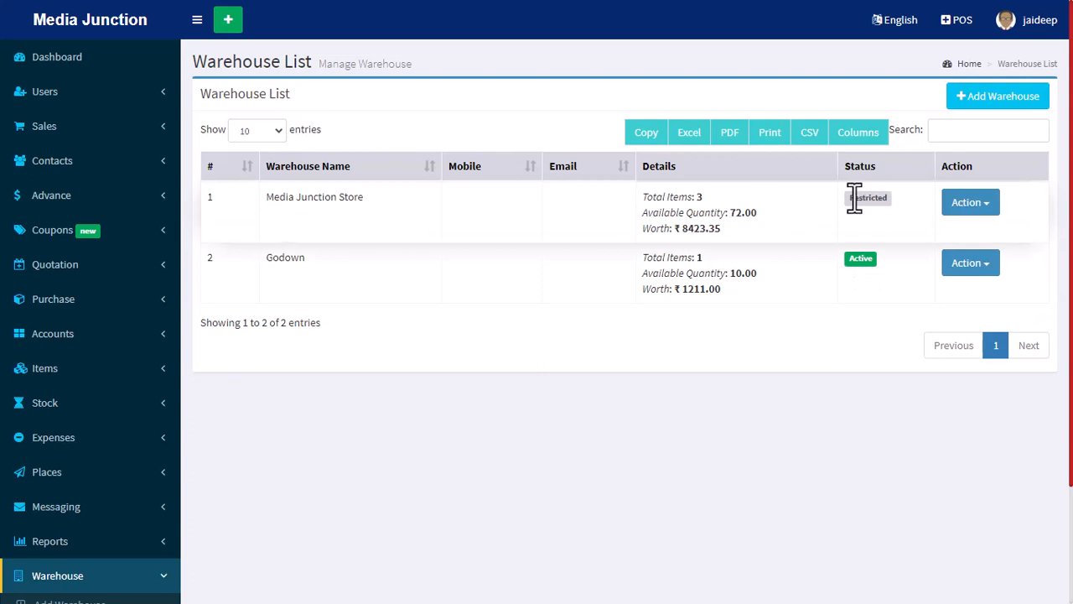
pyautogui.moveTo(852, 198); pyautogui.dragTo(896, 198)
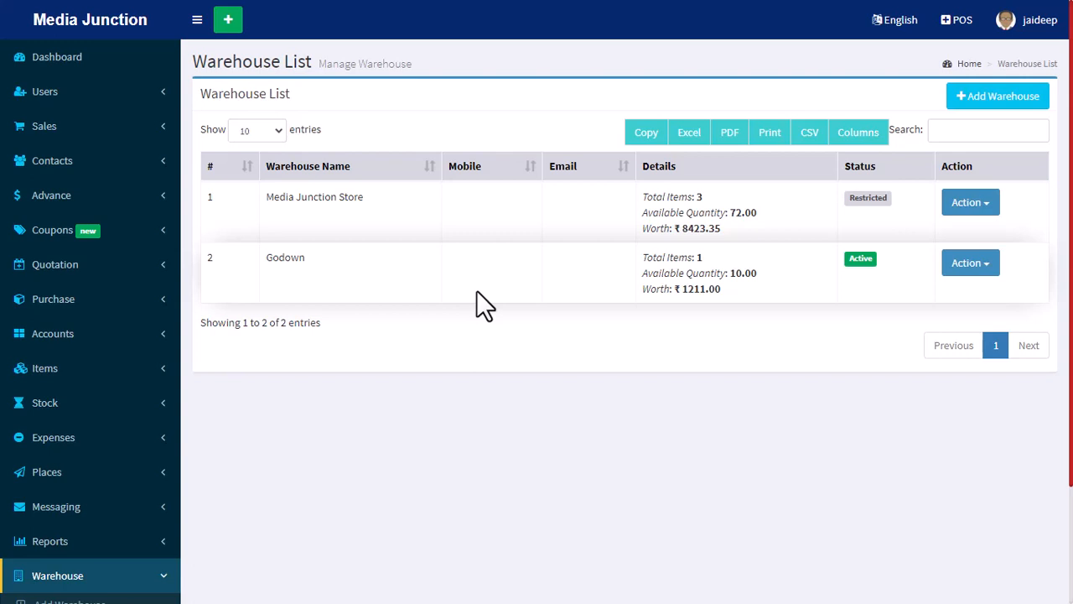
# Rename the Media Junction Store warehouse to Media Junction and save the update.
pyautogui.click(966, 204)
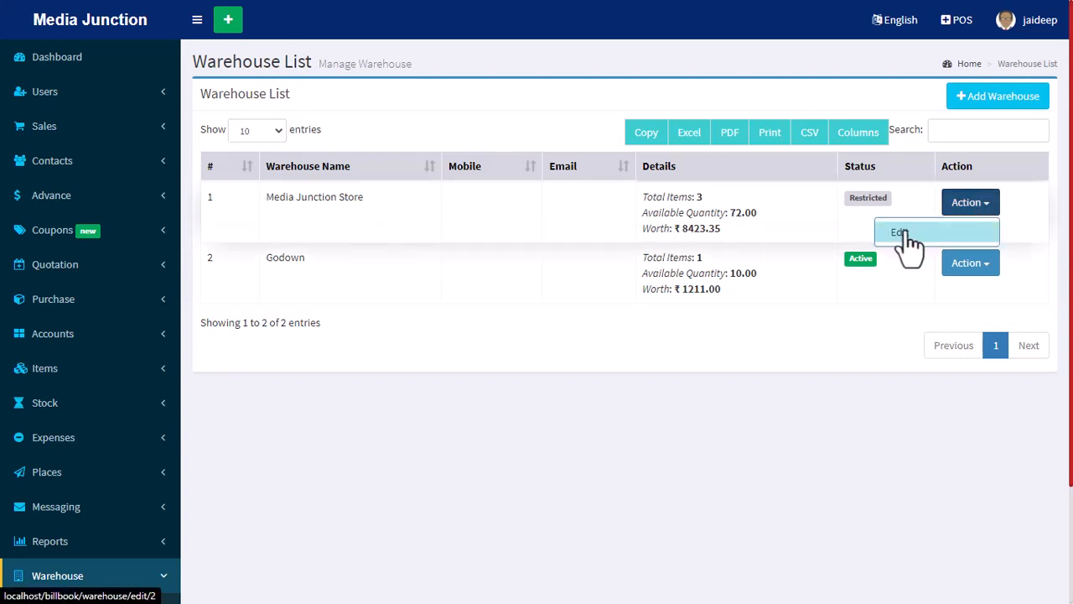
pyautogui.click(904, 234)
pyautogui.moveTo(453, 100); pyautogui.dragTo(416, 98)
pyautogui.click(544, 232)
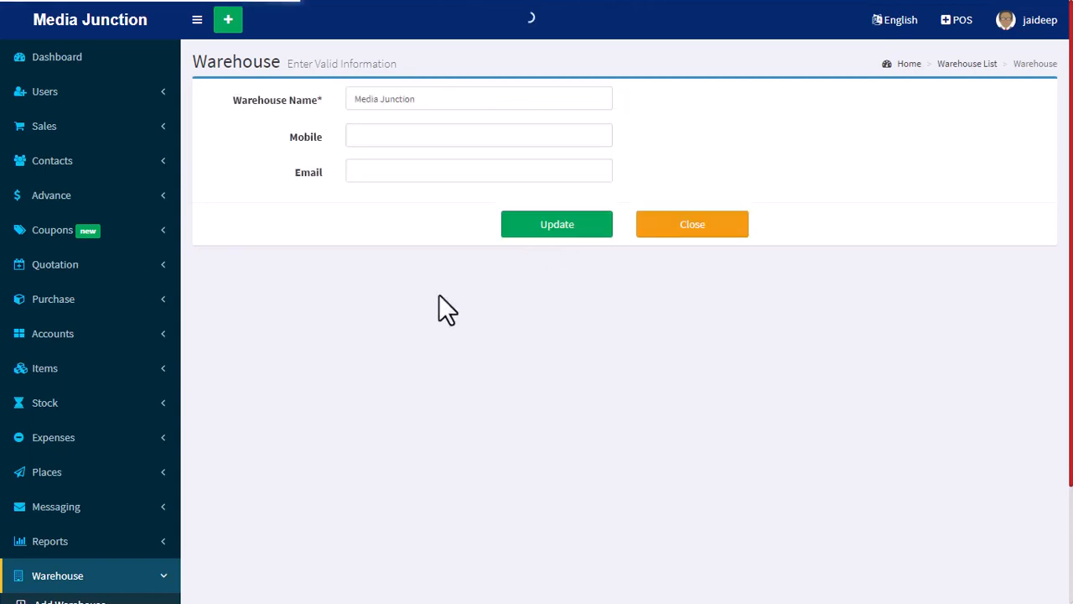
pyautogui.moveTo(337, 252); pyautogui.dragTo(285, 252)
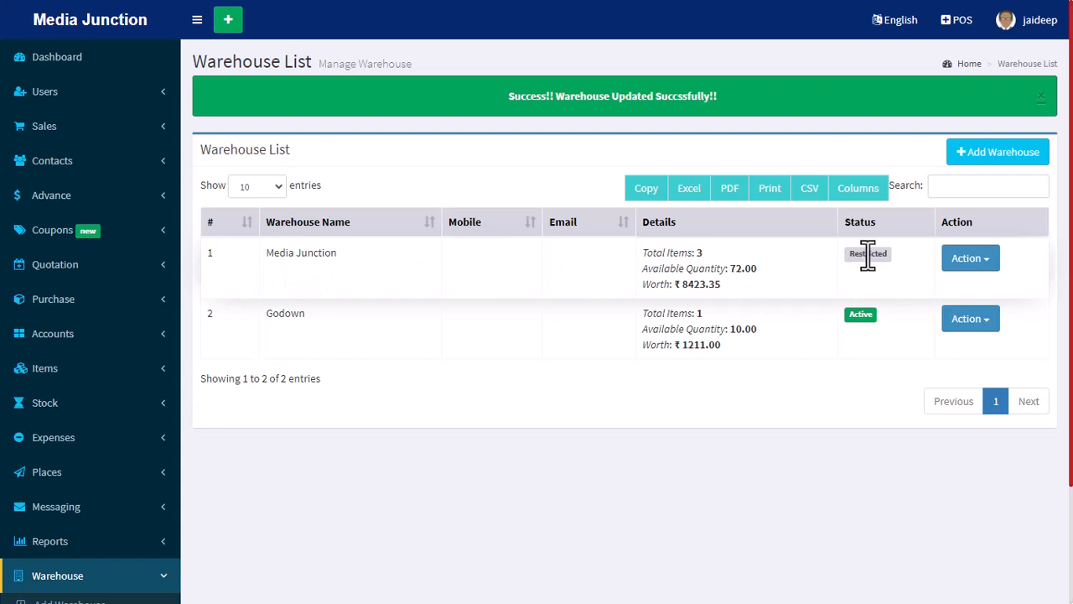
# Review the actions available for the Media Junction and Godown warehouses.
pyautogui.click(973, 260)
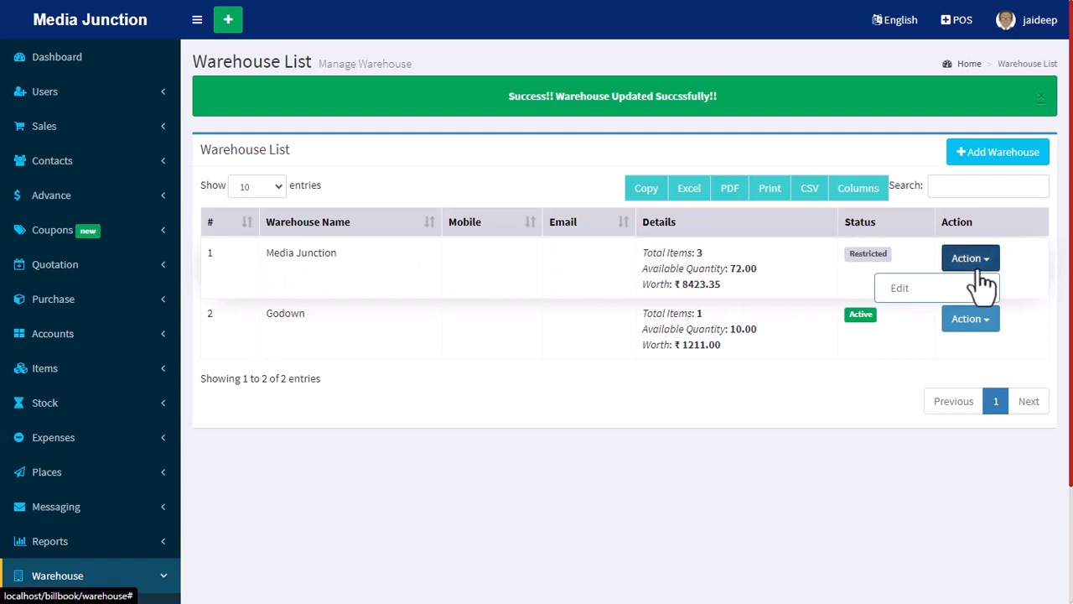
pyautogui.click(973, 265)
pyautogui.click(985, 323)
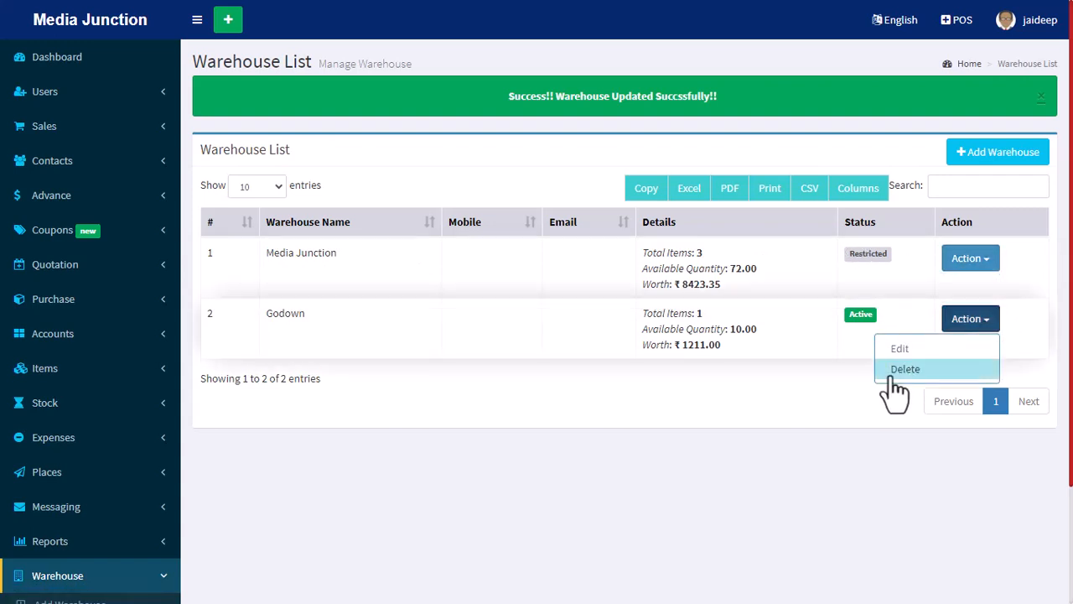
pyautogui.click(782, 401)
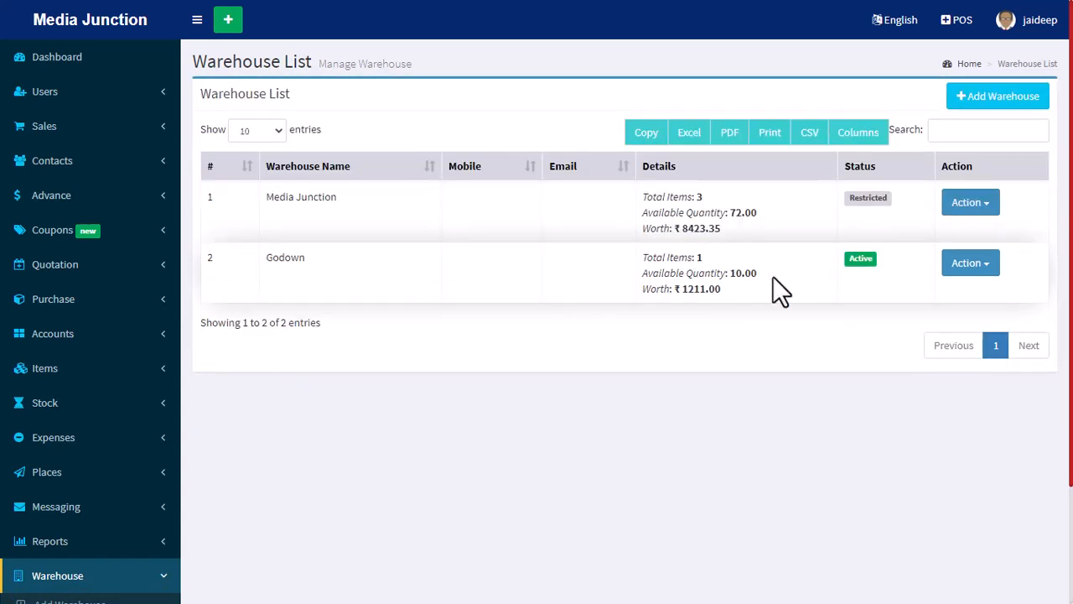
# Create a warehouse named JD Computer, filling in its mobile number and e-mail, and check its new list entry.
pyautogui.click(1002, 100)
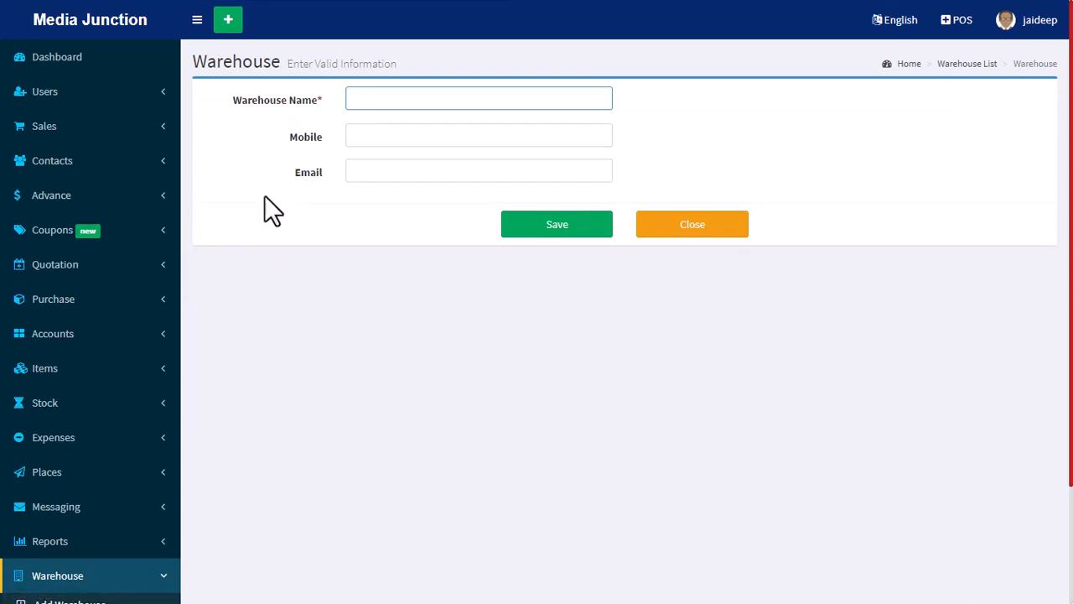
pyautogui.write('JD Computer')
pyautogui.click(372, 139)
pyautogui.click(557, 180)
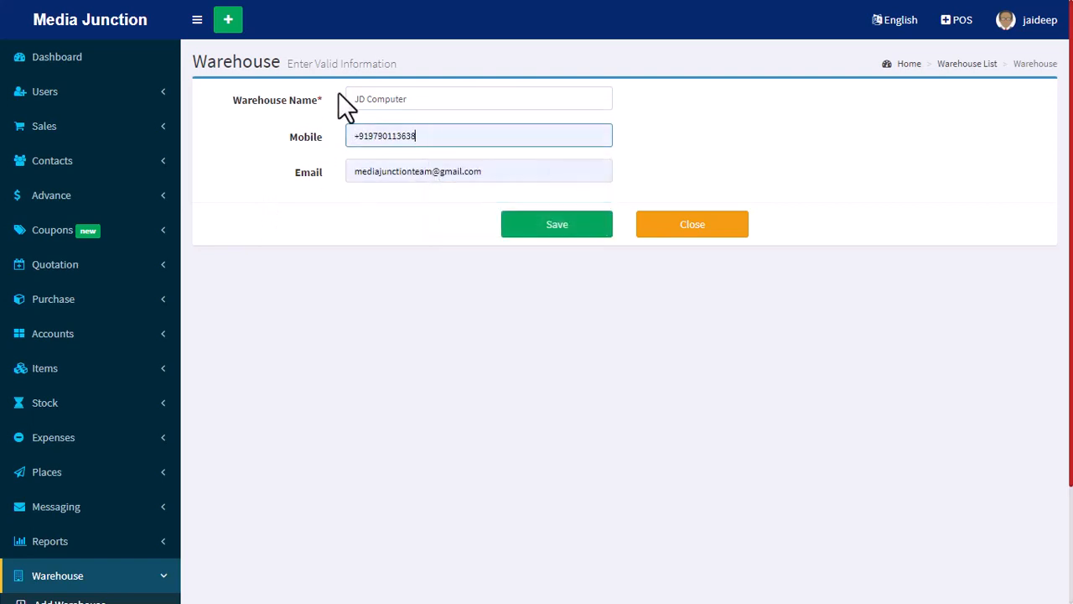
pyautogui.click(555, 231)
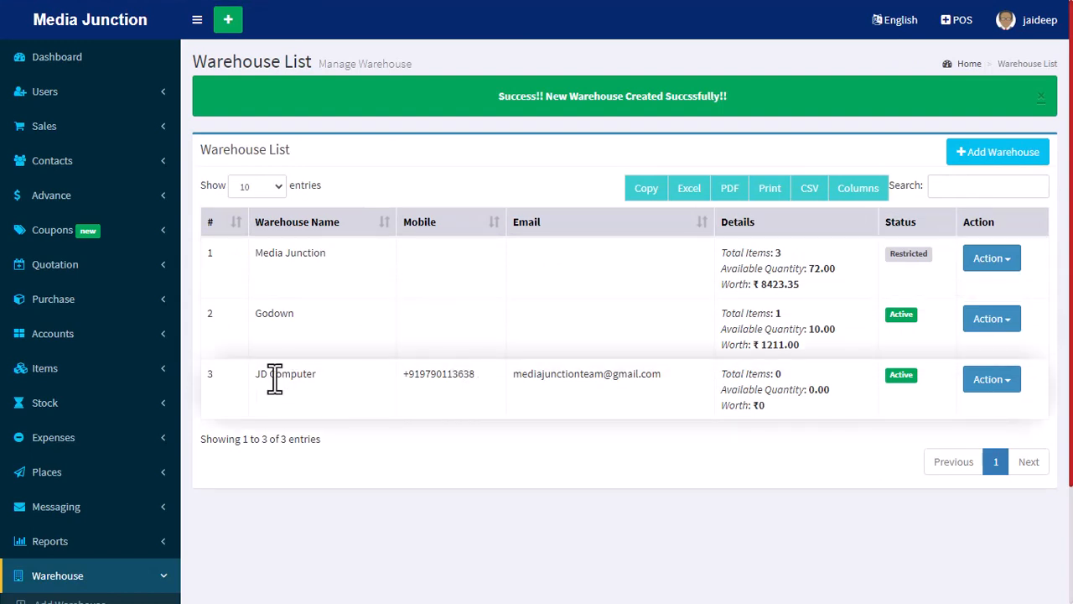
pyautogui.moveTo(256, 377); pyautogui.dragTo(335, 376)
pyautogui.click(466, 382)
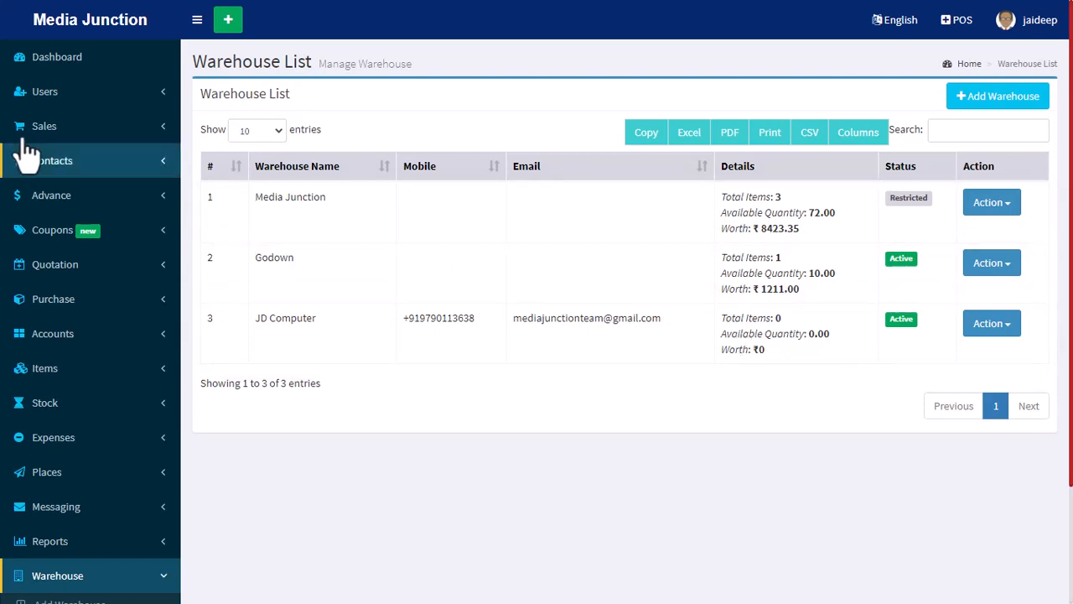
# Start a new user role named Salesman with the description Area Manager.
pyautogui.click(88, 115)
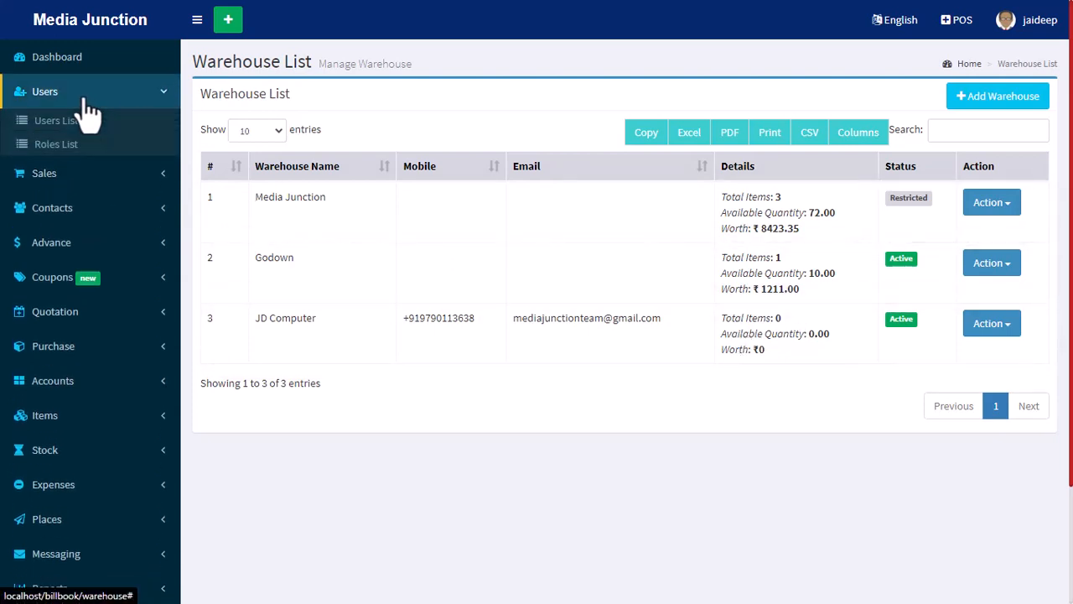
pyautogui.click(52, 150)
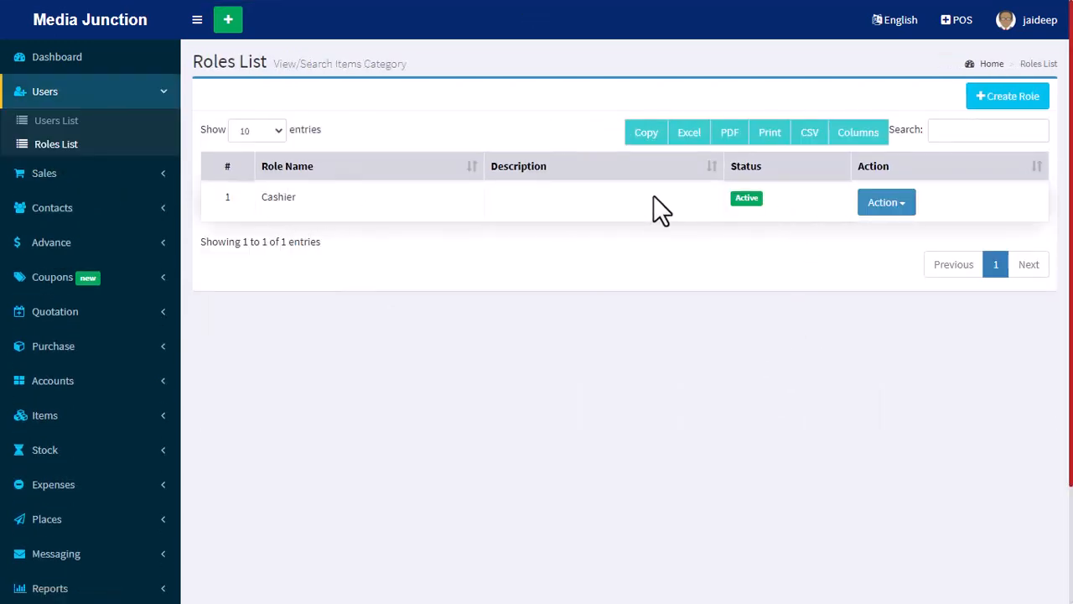
pyautogui.click(1016, 96)
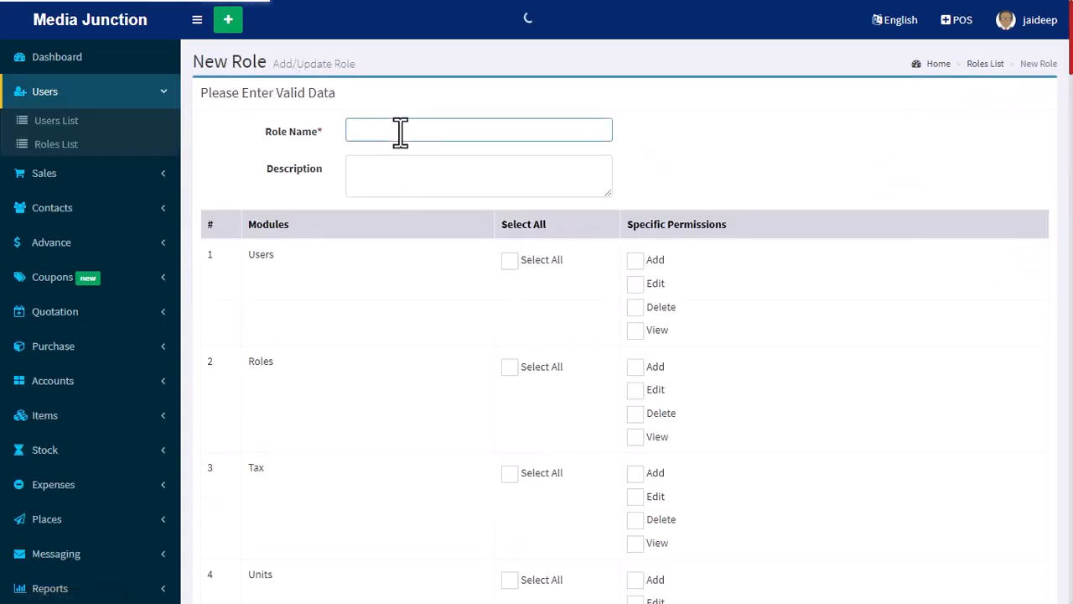
pyautogui.write('Salesman')
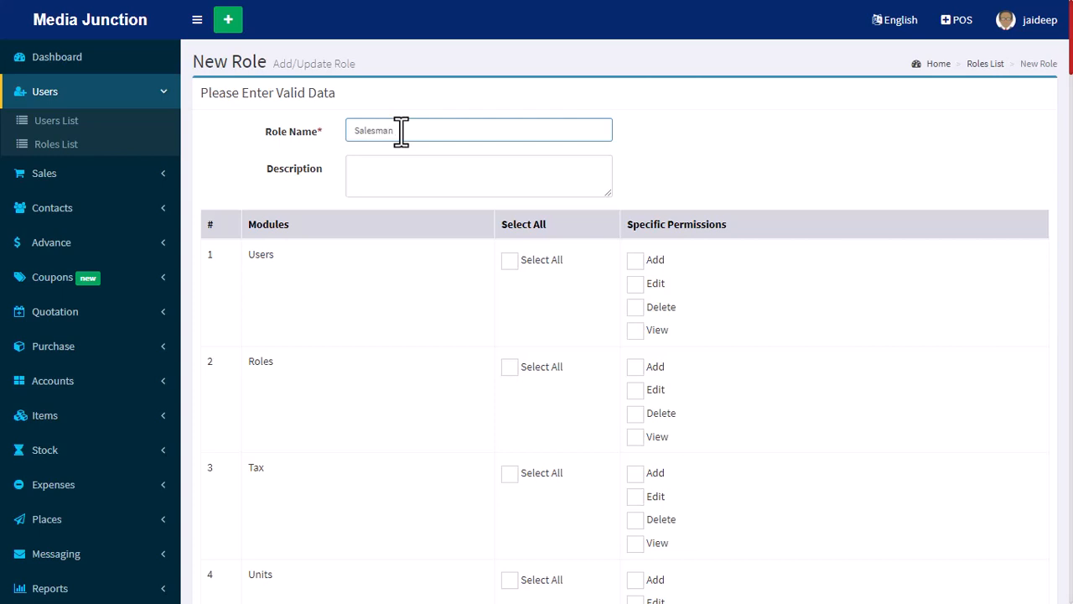
pyautogui.click(399, 171)
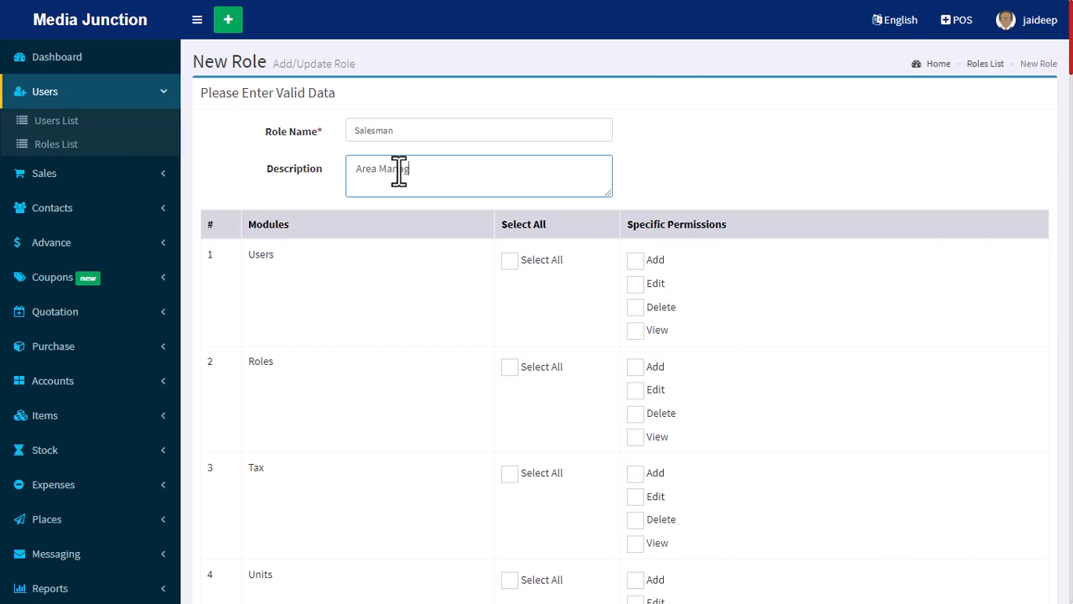
pyautogui.click(812, 161)
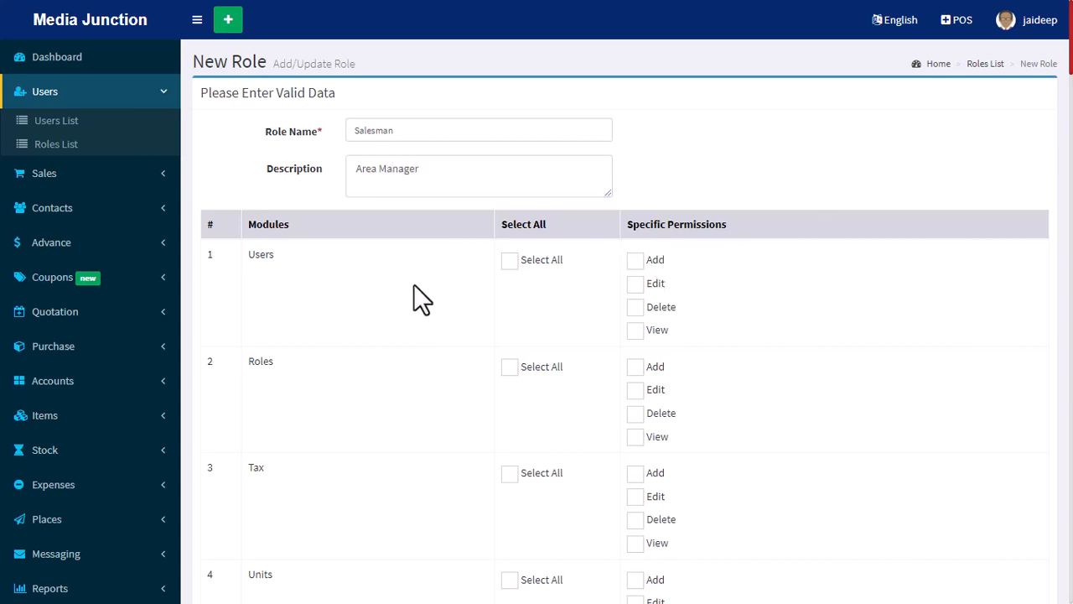
# Grant the role all Users permissions, plus Add, Edit and View for the Roles module.
pyautogui.click(510, 261)
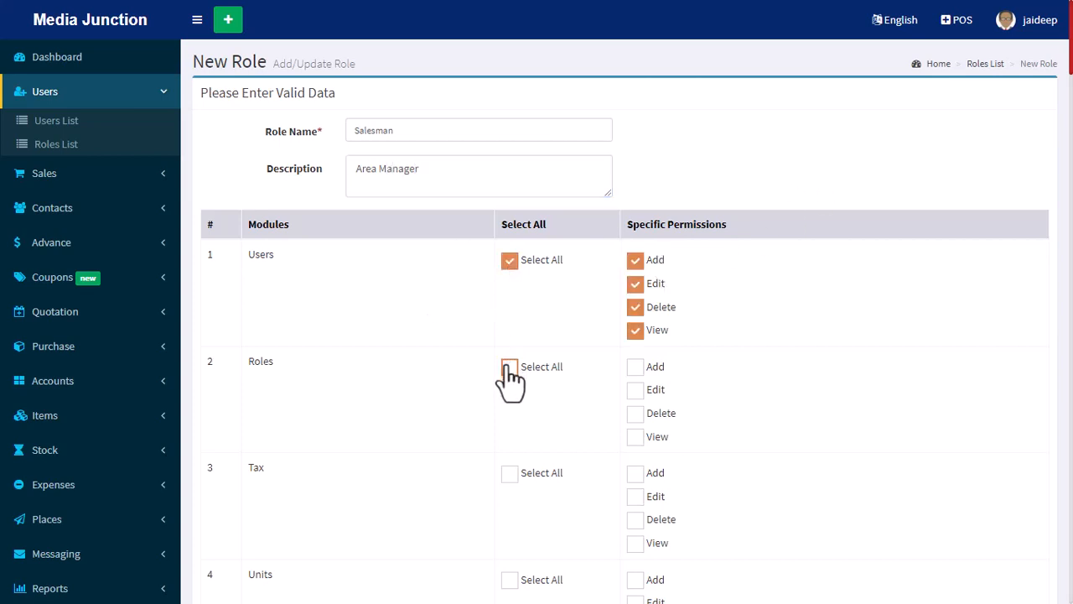
pyautogui.click(636, 369)
pyautogui.click(635, 390)
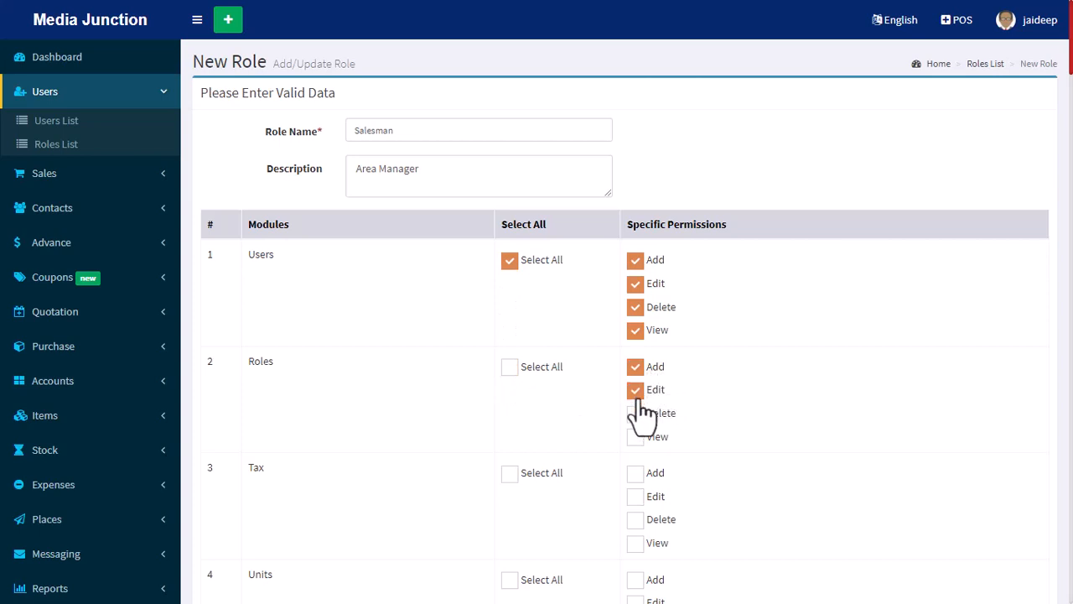
pyautogui.click(636, 413)
pyautogui.click(635, 412)
pyautogui.click(635, 436)
# Allow Add, Edit and View for the Tax and Units modules, leaving Delete off.
pyautogui.scroll(-1, 334, 360)
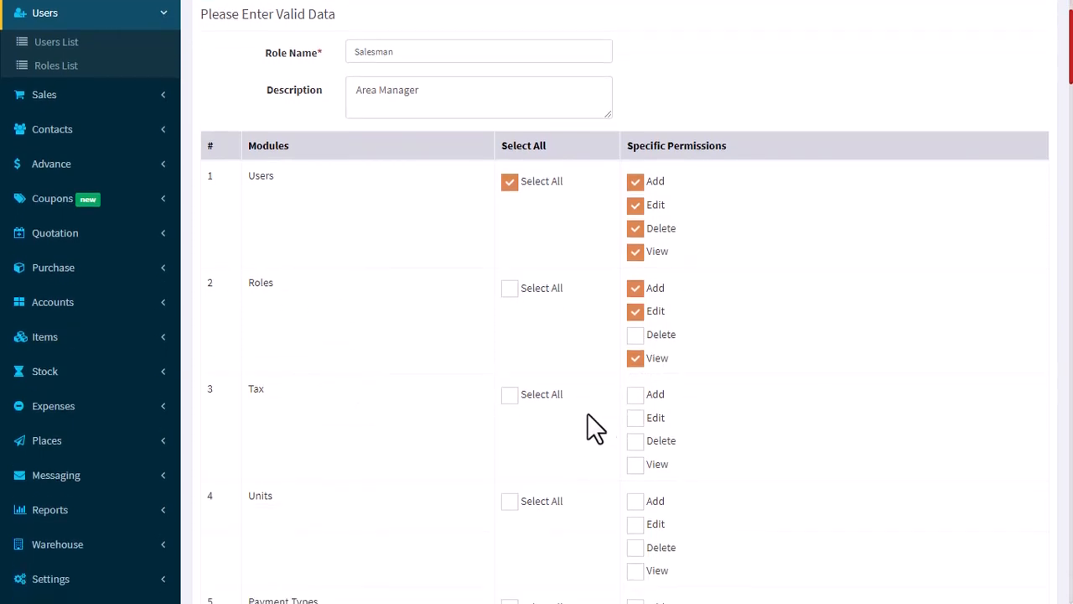
pyautogui.click(635, 394)
pyautogui.click(636, 417)
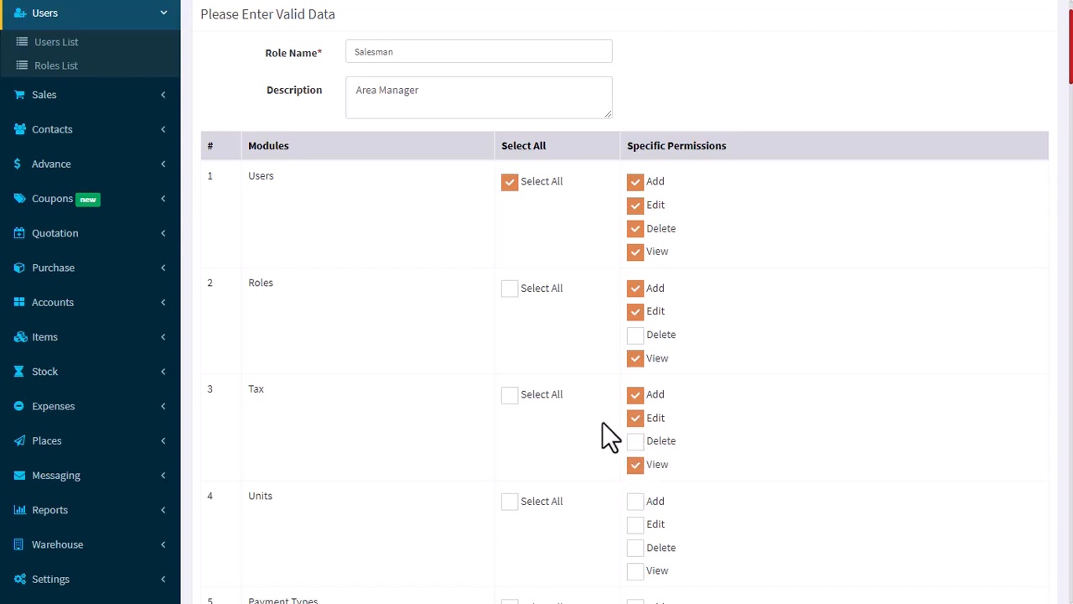
pyautogui.scroll(-2, 608, 445)
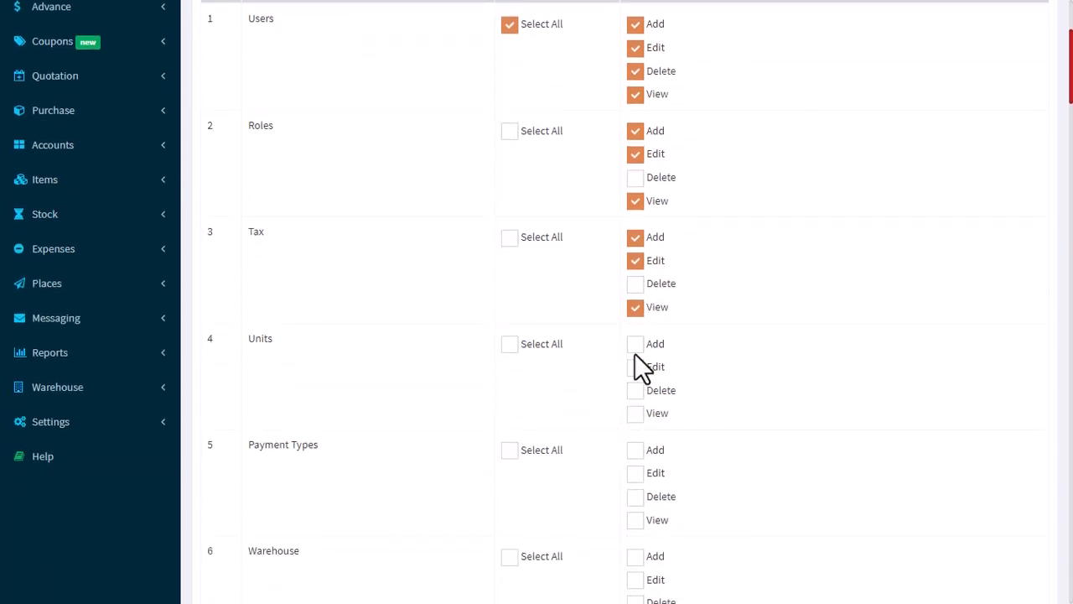
pyautogui.click(635, 344)
pyautogui.click(635, 366)
pyautogui.click(635, 412)
# Allow Add, Edit and View for the Payment Types and Warehouse modules, without Delete.
pyautogui.scroll(-2, 472, 407)
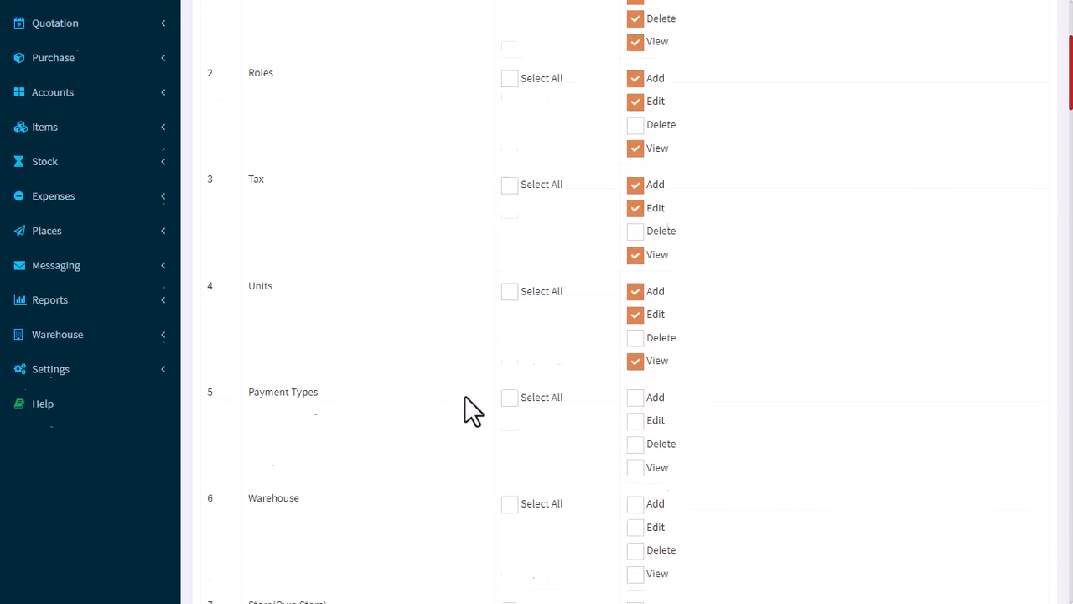
pyautogui.click(635, 317)
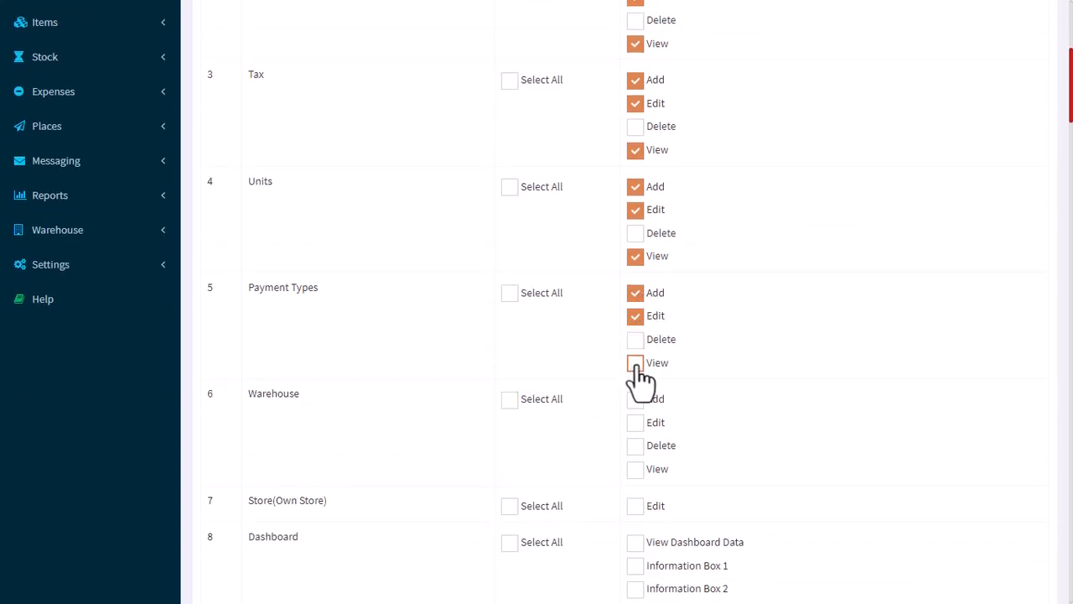
pyautogui.click(635, 363)
pyautogui.scroll(-2, 658, 360)
pyautogui.click(635, 243)
pyautogui.click(635, 266)
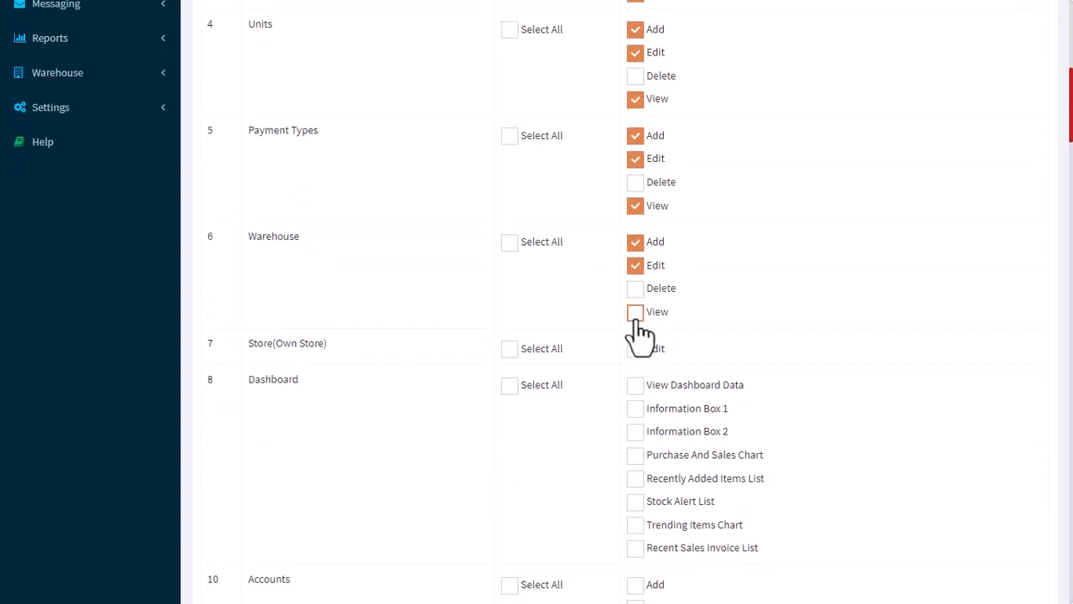
pyautogui.click(635, 311)
# Skip the Store (Own Store) permission and allow View Dashboard Data and Stock Alert List for the Dashboard module.
pyautogui.scroll(-1, 765, 297)
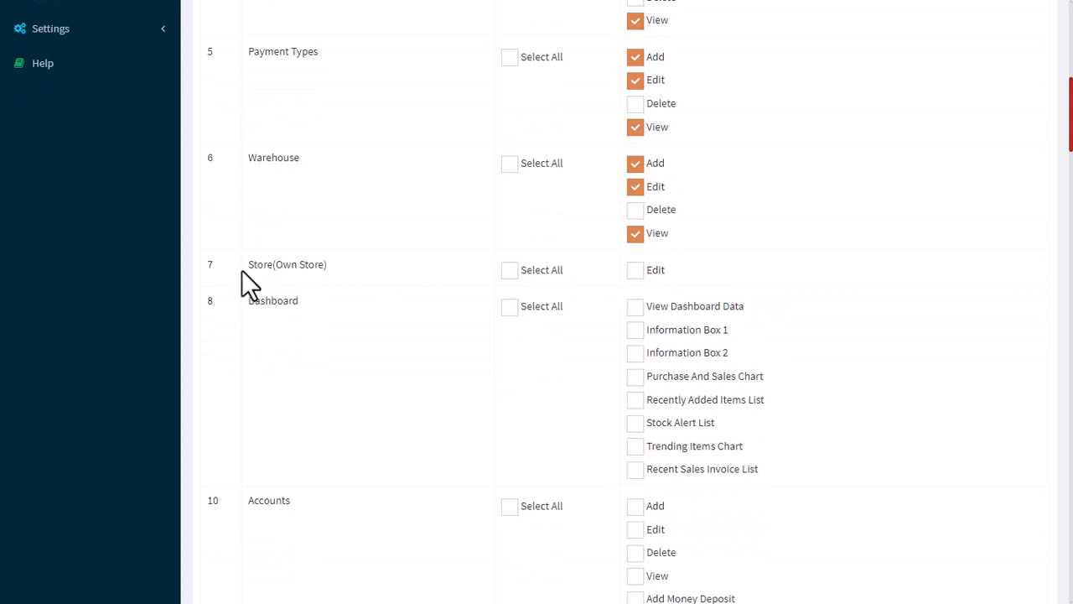
pyautogui.moveTo(248, 267); pyautogui.dragTo(376, 270)
pyautogui.click(396, 271)
pyautogui.moveTo(291, 265); pyautogui.dragTo(363, 264)
pyautogui.scroll(-1, 662, 298)
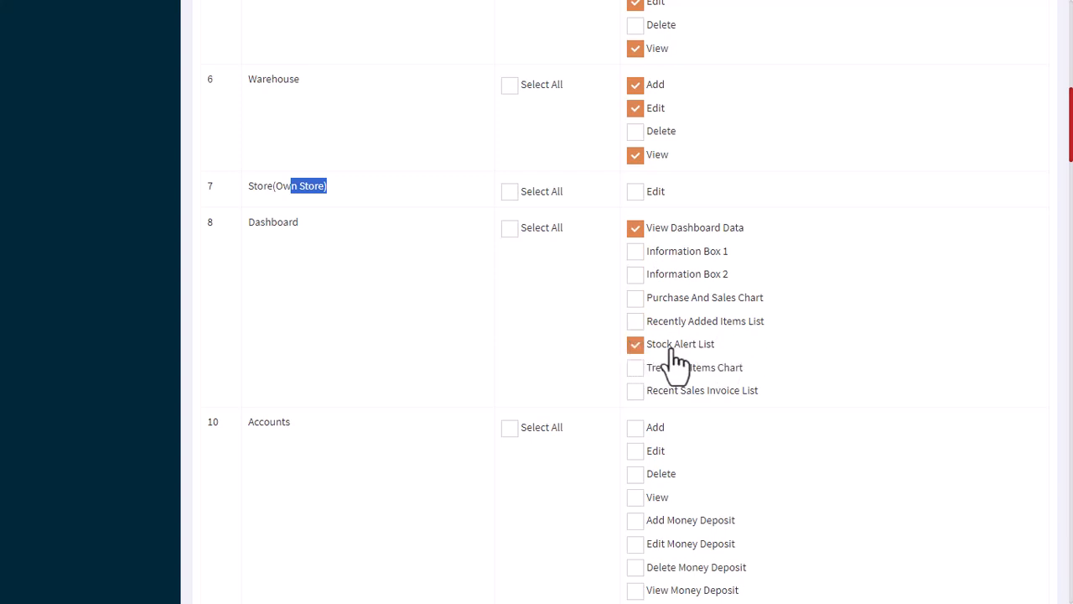
# Allow Add, View, Add Money Deposit, Edit Money Deposit and View Money Deposit for the Accounts module.
pyautogui.scroll(-2, 671, 356)
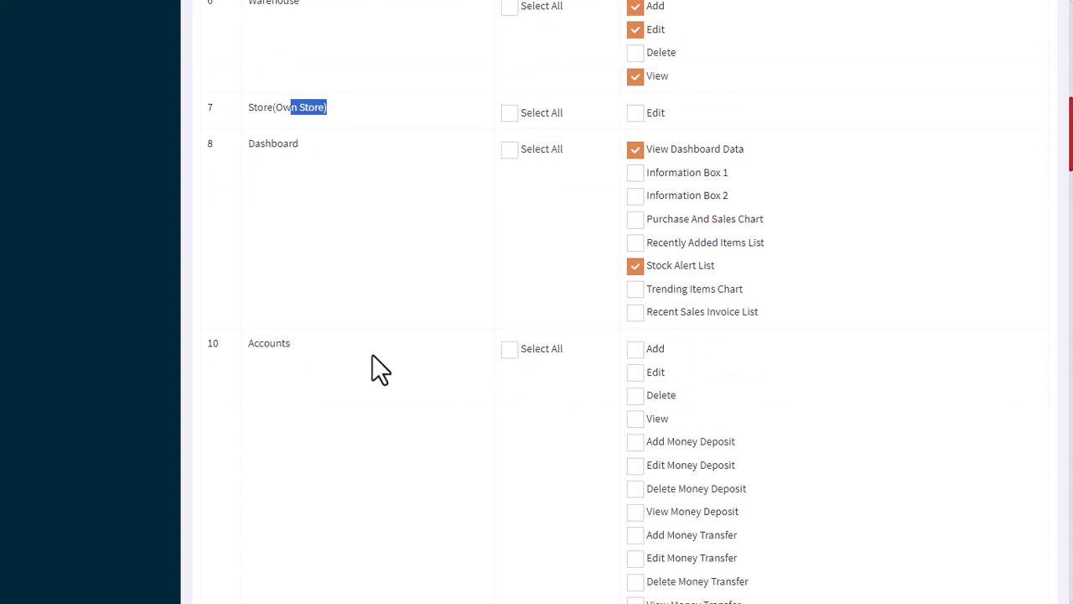
pyautogui.click(636, 349)
pyautogui.click(637, 373)
pyautogui.click(636, 374)
pyautogui.click(636, 418)
pyautogui.scroll(-2, 821, 425)
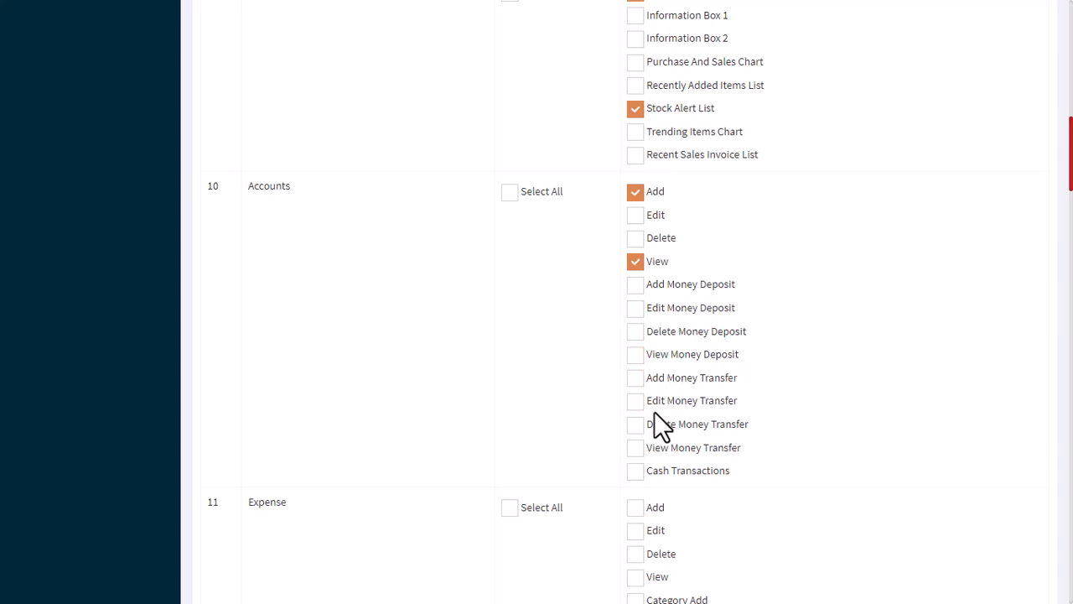
pyautogui.click(637, 286)
pyautogui.click(637, 309)
pyautogui.click(635, 355)
# Allow Add, Edit, View, Category Add, Category Edit and Category View for the Expense module.
pyautogui.scroll(-2, 639, 449)
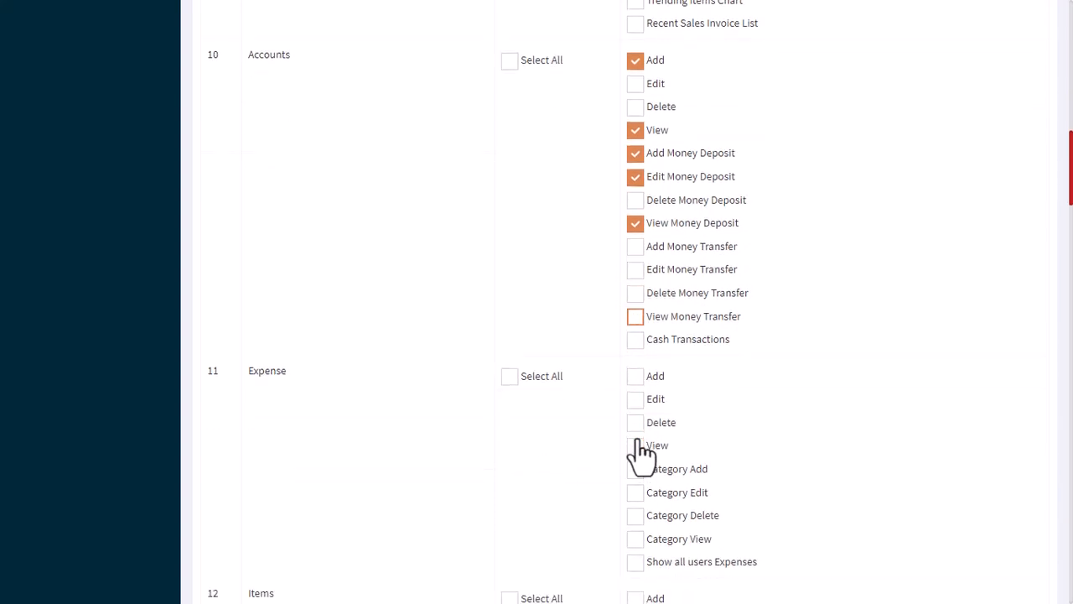
pyautogui.click(635, 351)
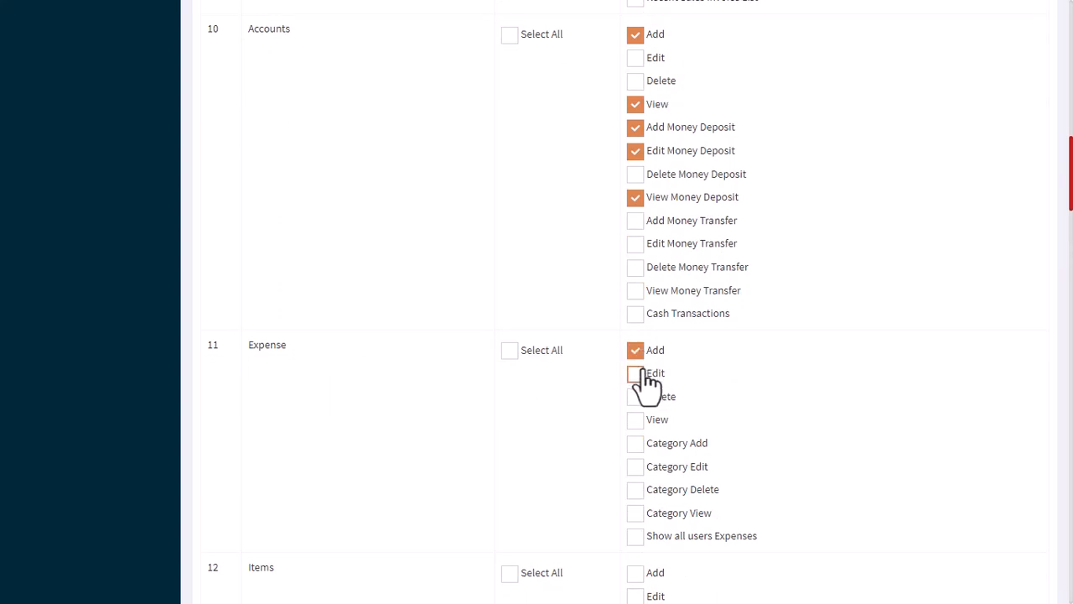
pyautogui.click(635, 373)
pyautogui.click(636, 420)
pyautogui.scroll(-1, 631, 415)
pyautogui.scroll(-1, 639, 415)
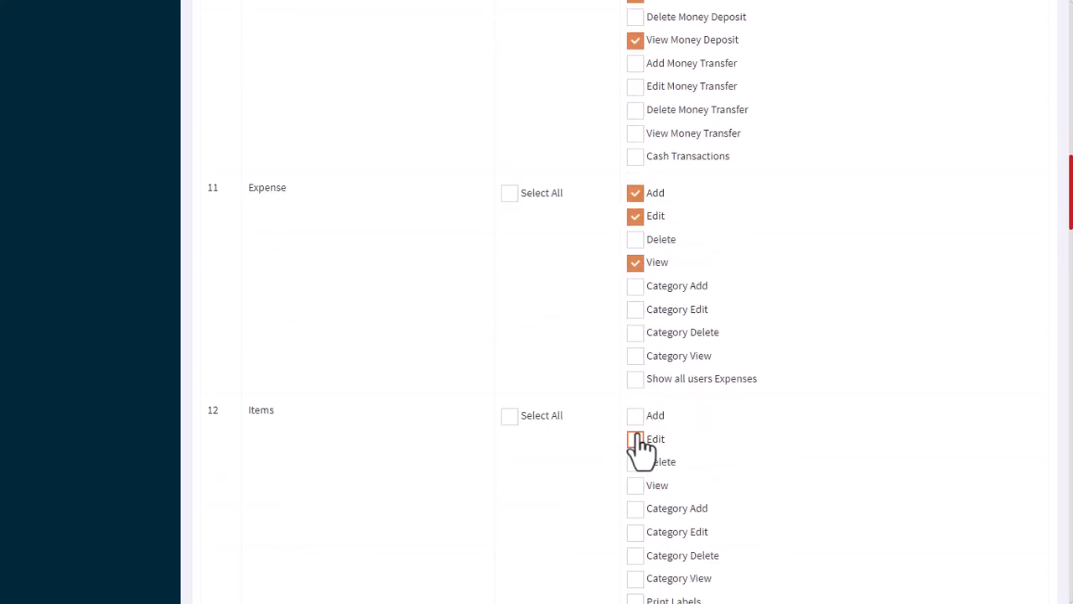
pyautogui.click(636, 285)
pyautogui.click(636, 309)
pyautogui.click(636, 355)
# Allow every Items permission except Delete and Category Delete, including Print Labels, Import Items and Import Services.
pyautogui.scroll(-2, 642, 369)
pyautogui.click(636, 258)
pyautogui.click(635, 282)
pyautogui.click(635, 328)
pyautogui.click(636, 351)
pyautogui.click(636, 374)
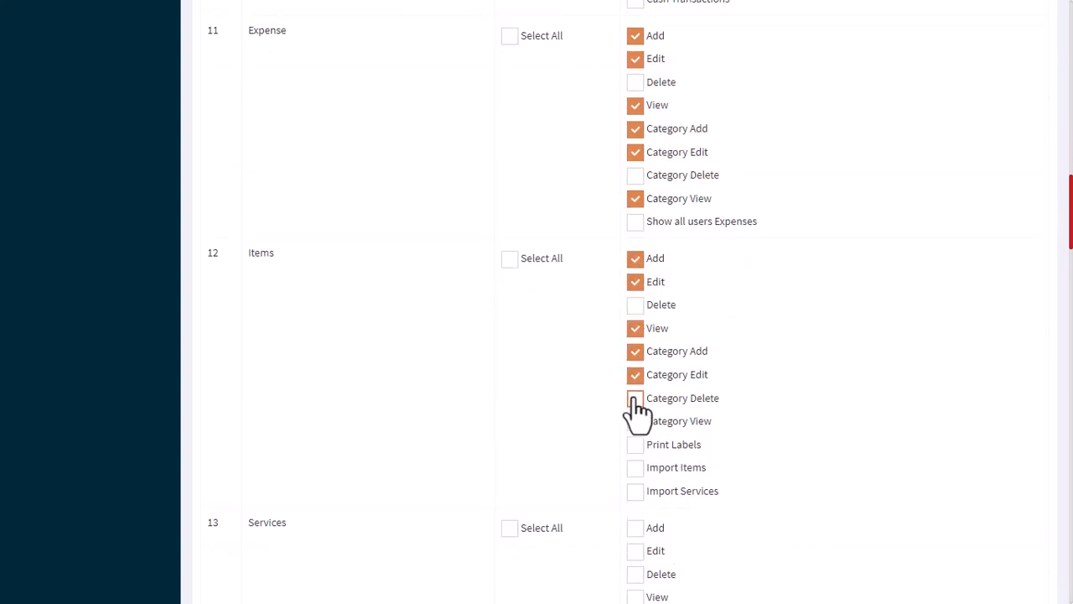
pyautogui.click(635, 421)
pyautogui.click(635, 444)
pyautogui.scroll(-1, 636, 461)
pyautogui.click(636, 388)
pyautogui.click(635, 412)
# Allow Add, Edit and View for the Services and Stock Transfer modules.
pyautogui.scroll(-2, 636, 411)
pyautogui.click(636, 292)
pyautogui.click(635, 315)
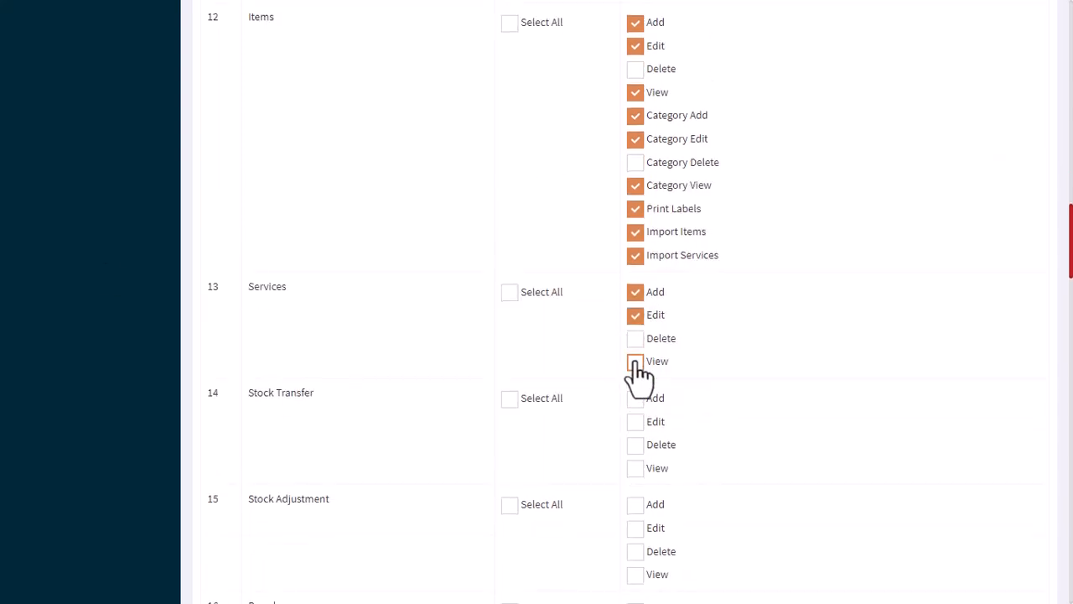
pyautogui.click(636, 361)
pyautogui.scroll(-1, 637, 364)
pyautogui.click(636, 319)
pyautogui.click(636, 343)
pyautogui.click(635, 388)
# Allow Add, Edit and View for the Stock Adjustment and Brand modules.
pyautogui.scroll(-2, 636, 388)
pyautogui.click(636, 268)
pyautogui.click(636, 291)
pyautogui.click(636, 338)
pyautogui.scroll(-1, 636, 338)
pyautogui.click(636, 294)
pyautogui.click(636, 318)
pyautogui.click(636, 364)
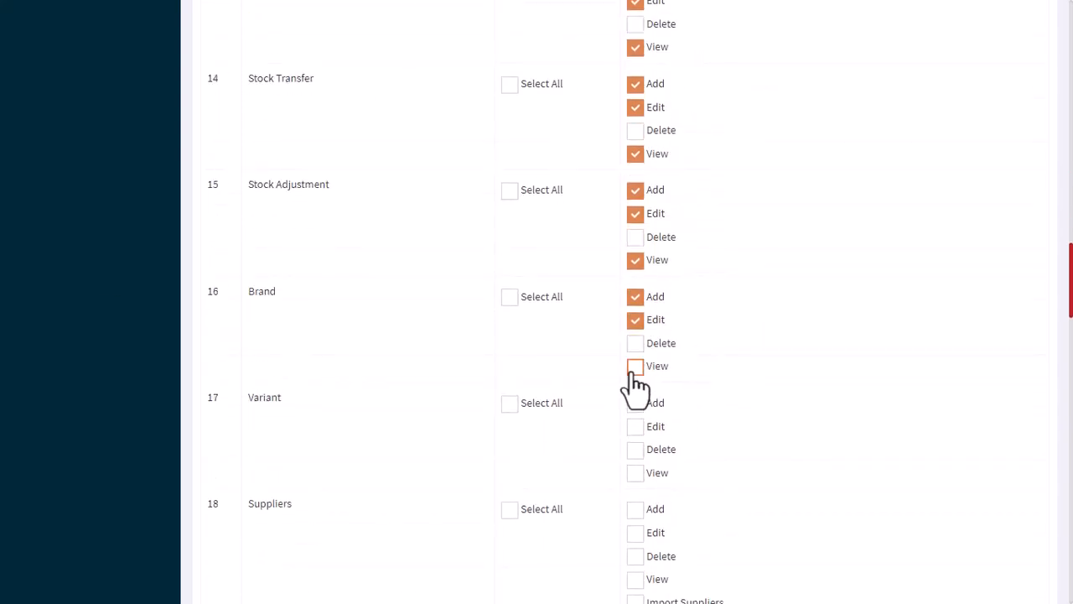
# Leave the Variant module unselected and allow Add, Edit and View for the Suppliers and Customers modules.
pyautogui.scroll(-2, 637, 373)
pyautogui.click(636, 273)
pyautogui.click(636, 297)
pyautogui.click(636, 343)
pyautogui.scroll(-2, 641, 343)
pyautogui.click(636, 245)
pyautogui.click(635, 268)
pyautogui.click(636, 315)
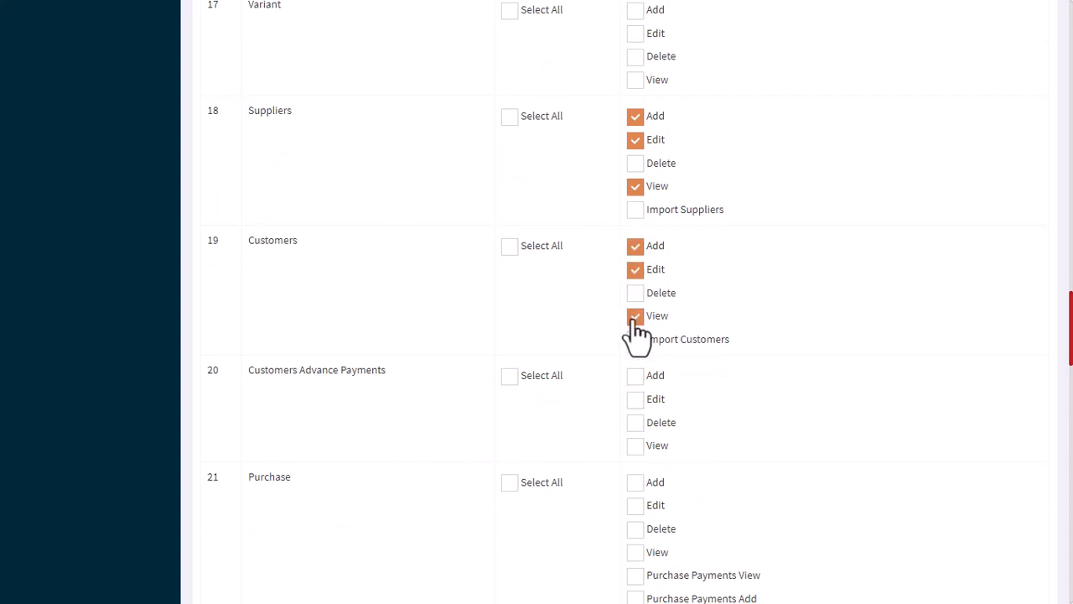
# Allow Add, Edit and View for the Customers Advance Payments module.
pyautogui.scroll(-1, 635, 328)
pyautogui.click(635, 295)
pyautogui.click(636, 318)
pyautogui.click(636, 366)
pyautogui.scroll(-2, 687, 360)
pyautogui.click(635, 246)
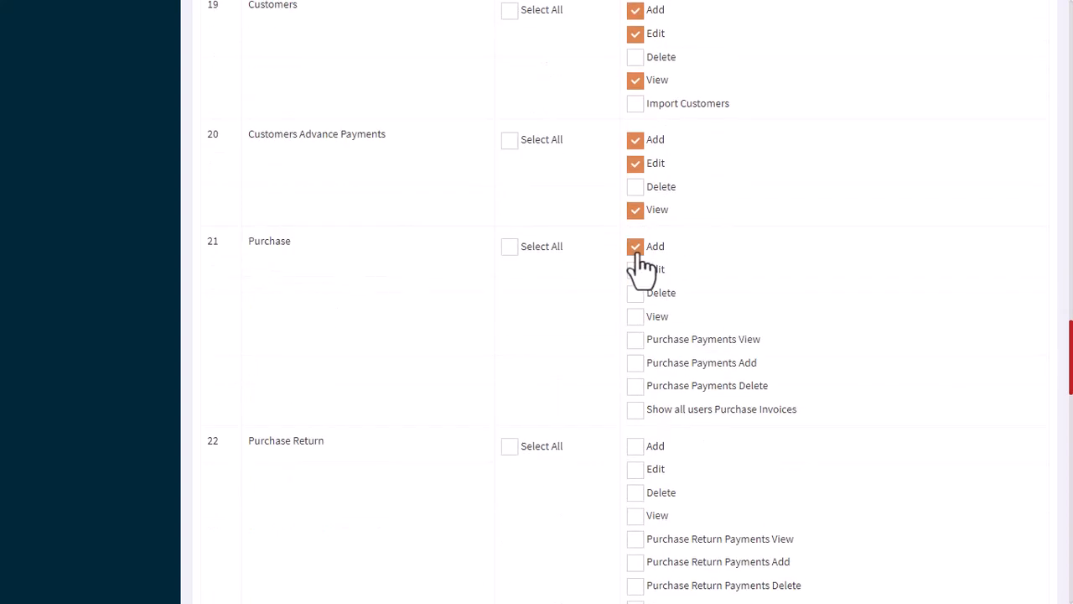
pyautogui.click(635, 245)
# Skip Purchase and Purchase Return, and allow every Sales (Include POS) permission except Delete and Sales Payments Delete.
pyautogui.scroll(-2, 620, 343)
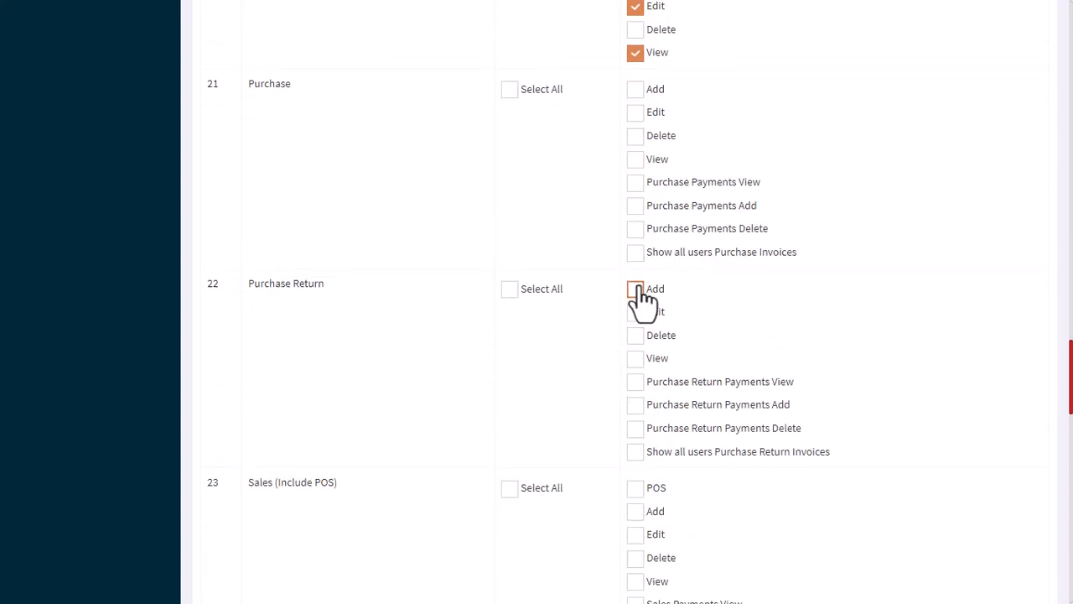
pyautogui.scroll(-2, 643, 299)
pyautogui.moveTo(270, 326); pyautogui.dragTo(384, 348)
pyautogui.click(636, 331)
pyautogui.click(636, 354)
pyautogui.click(636, 377)
pyautogui.click(636, 423)
pyautogui.click(635, 447)
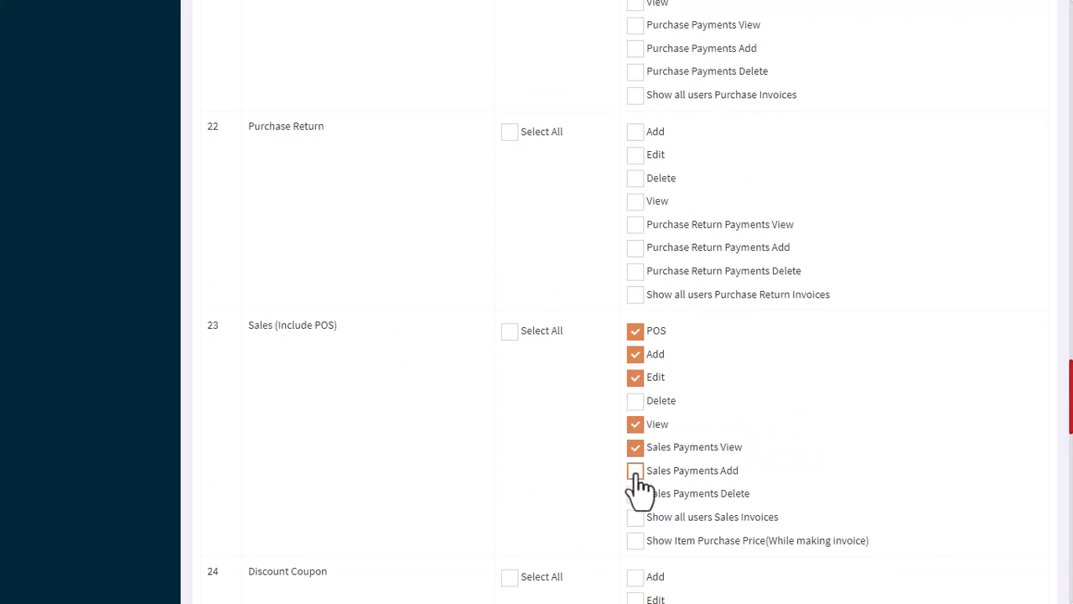
pyautogui.click(635, 471)
pyautogui.click(635, 516)
pyautogui.scroll(-1, 637, 487)
pyautogui.click(636, 461)
# Allow Add, Edit and View for the Discount Coupon and Customer Coupon modules.
pyautogui.scroll(-2, 636, 461)
pyautogui.click(636, 341)
pyautogui.click(635, 364)
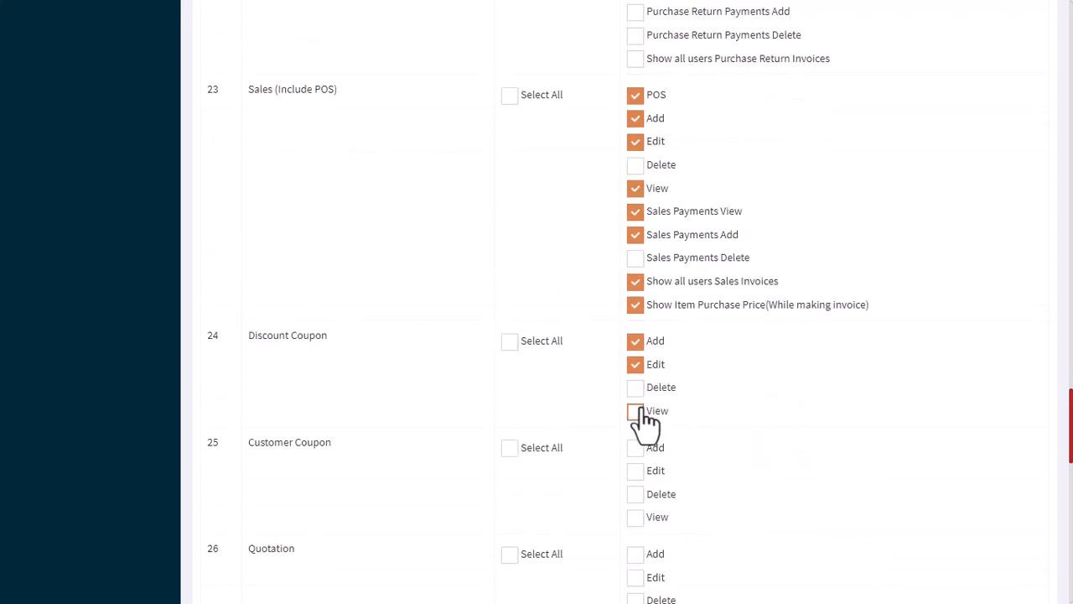
pyautogui.click(636, 410)
pyautogui.scroll(-2, 640, 378)
pyautogui.click(636, 290)
pyautogui.click(635, 312)
pyautogui.click(636, 360)
# Allow Add, Edit and View for the Quotation and Sales Return modules.
pyautogui.click(636, 395)
pyautogui.click(636, 342)
pyautogui.click(636, 365)
pyautogui.click(636, 388)
pyautogui.scroll(-1, 562, 378)
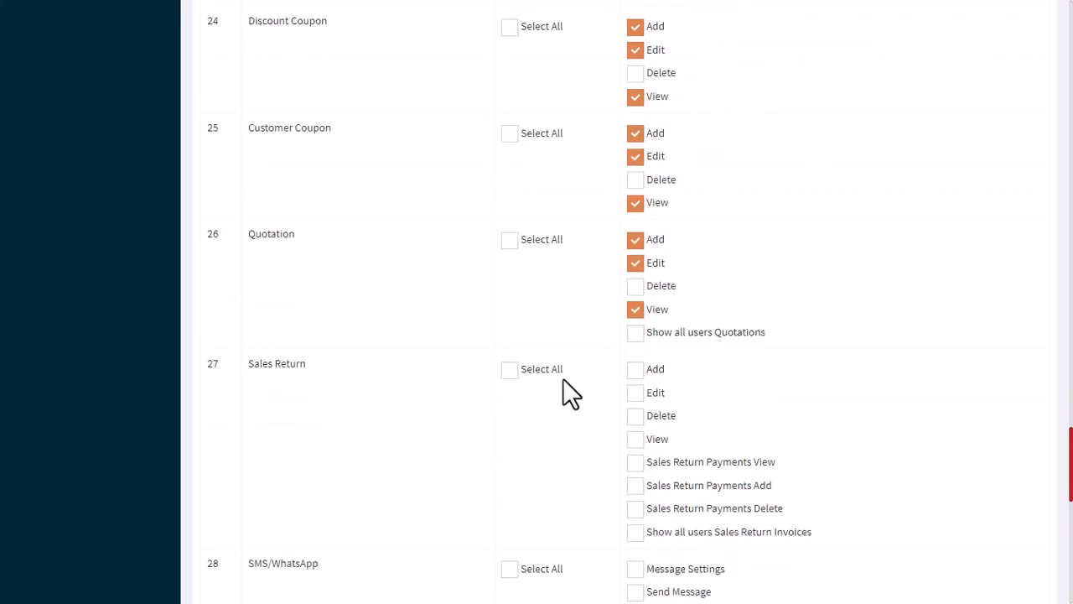
pyautogui.click(636, 370)
pyautogui.click(635, 393)
pyautogui.click(636, 439)
# Allow Message Settings, Send Message, Message API View and Message API Edit for the SMS/WhatsApp module.
pyautogui.scroll(-3, 644, 376)
pyautogui.click(636, 355)
pyautogui.click(635, 426)
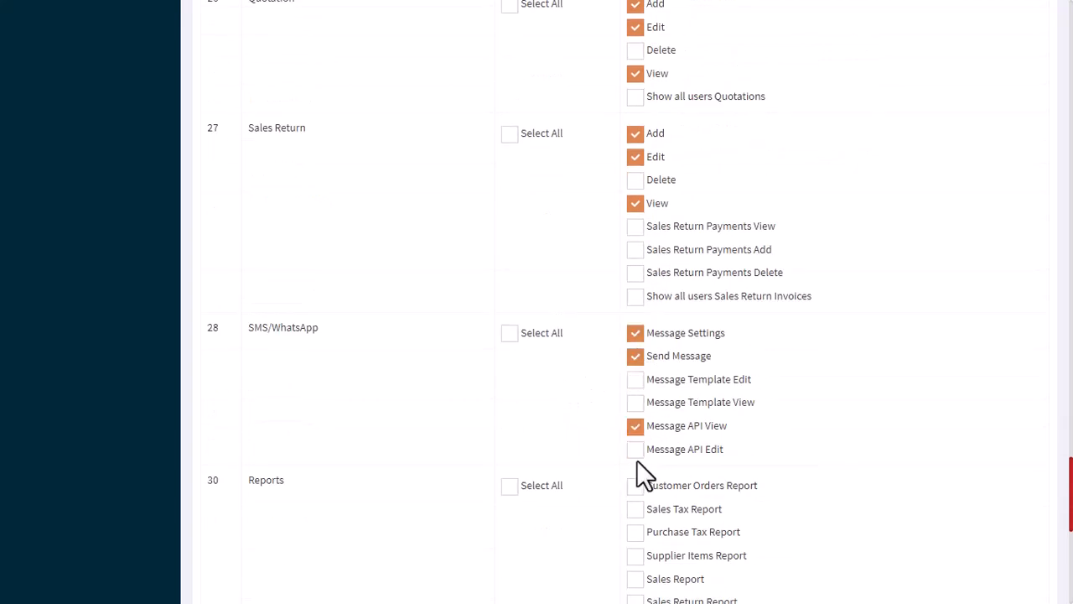
pyautogui.click(636, 449)
# Allow the Customer Orders, Sales Tax, Sales, Seller Points, Stock and Sales Item reports in the Reports module.
pyautogui.scroll(-2, 638, 453)
pyautogui.click(646, 352)
pyautogui.click(635, 329)
pyautogui.scroll(-1, 712, 378)
pyautogui.click(635, 343)
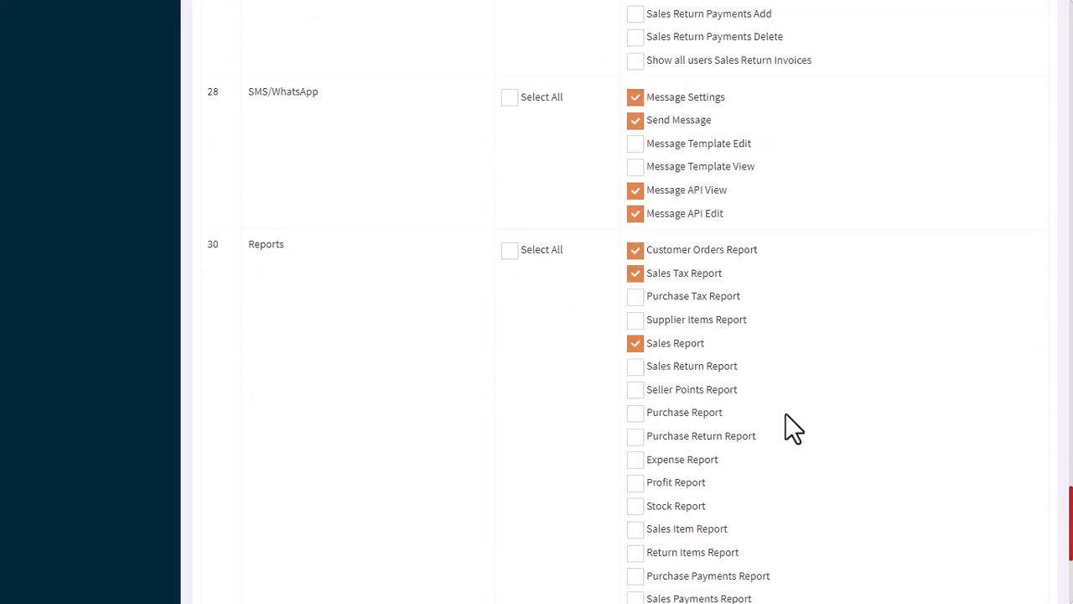
pyautogui.scroll(-1, 647, 348)
pyautogui.click(635, 310)
pyautogui.click(636, 426)
pyautogui.scroll(-1, 654, 427)
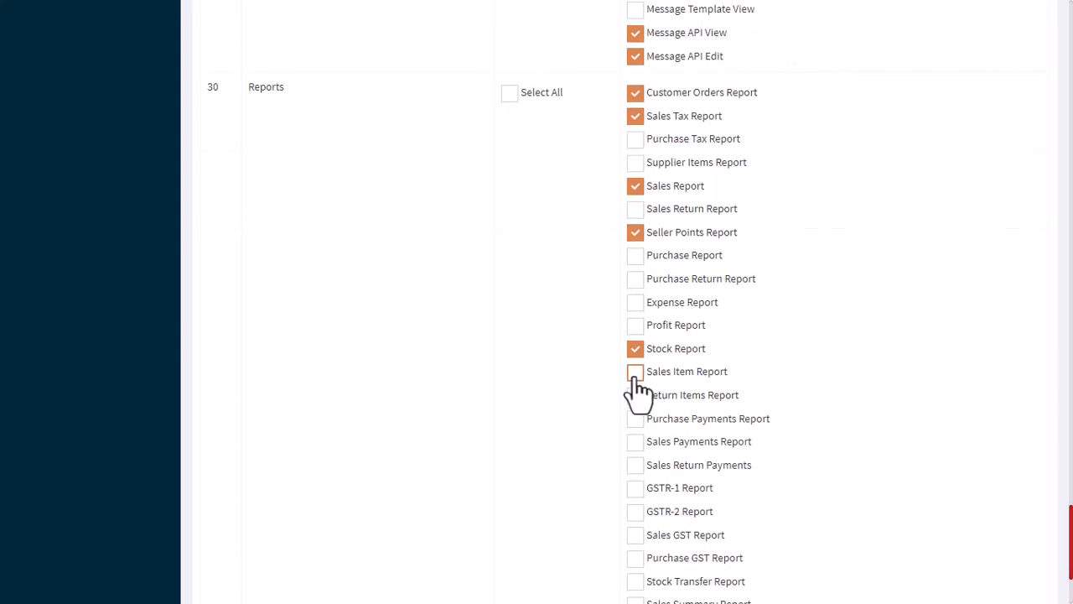
pyautogui.click(636, 372)
# Allow the GSTR-1, GSTR-2, Sales GST, Stock Transfer and Sales Summary reports as well.
pyautogui.click(635, 486)
pyautogui.click(635, 510)
pyautogui.scroll(-1, 639, 503)
pyautogui.click(636, 456)
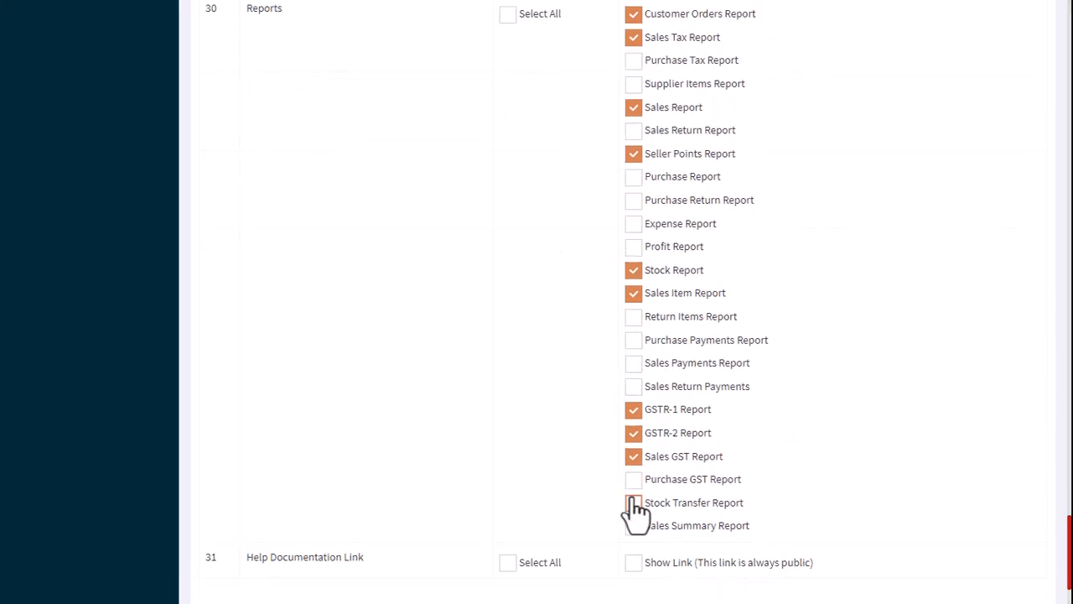
pyautogui.click(636, 503)
pyautogui.click(636, 526)
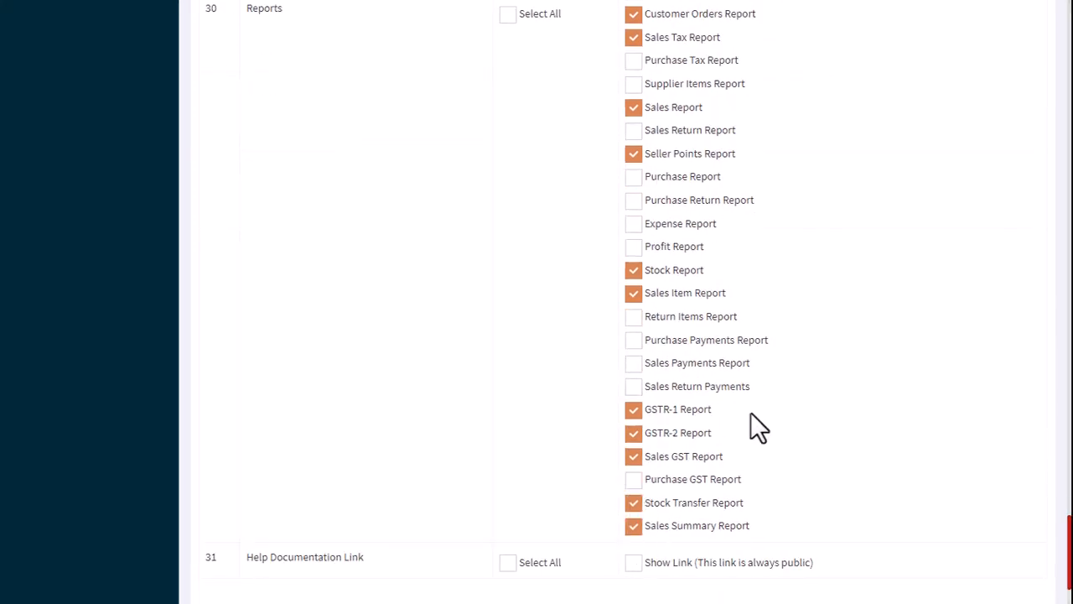
pyautogui.scroll(-2, 750, 411)
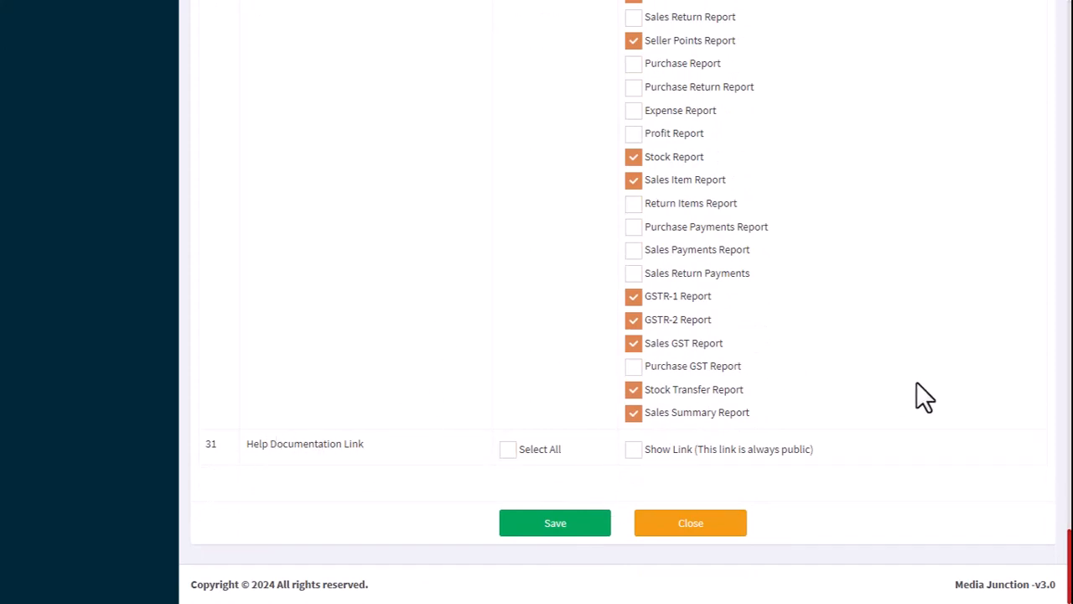
# Save the Salesman role with its selected module permissions and dismiss the notice above the roles list.
pyautogui.click(558, 527)
pyautogui.click(592, 80)
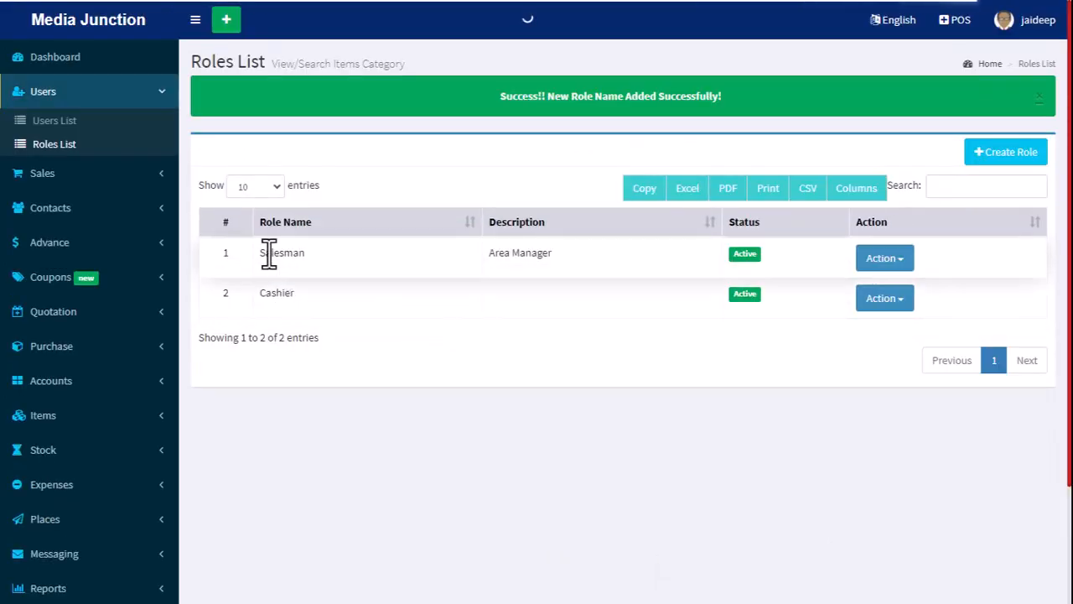
pyautogui.moveTo(261, 254); pyautogui.dragTo(316, 254)
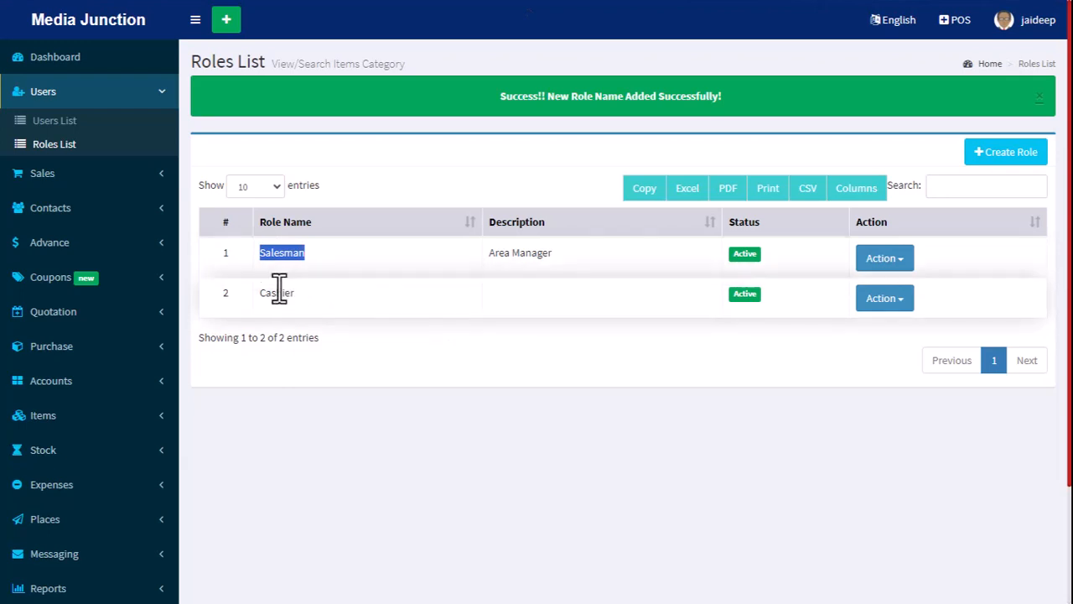
pyautogui.moveTo(269, 294); pyautogui.dragTo(324, 312)
pyautogui.click(328, 314)
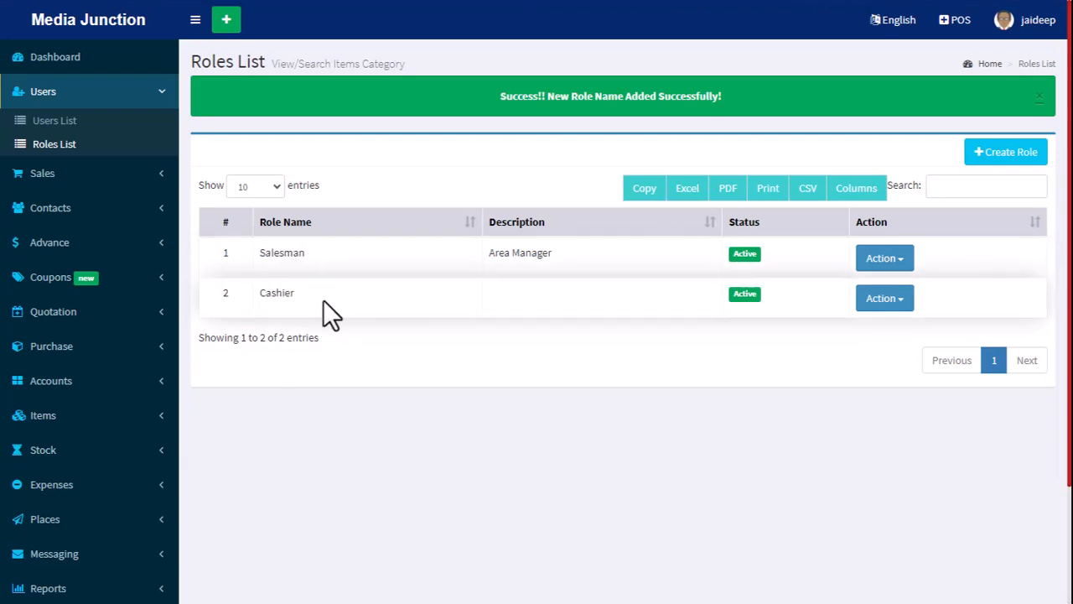
pyautogui.click(1040, 96)
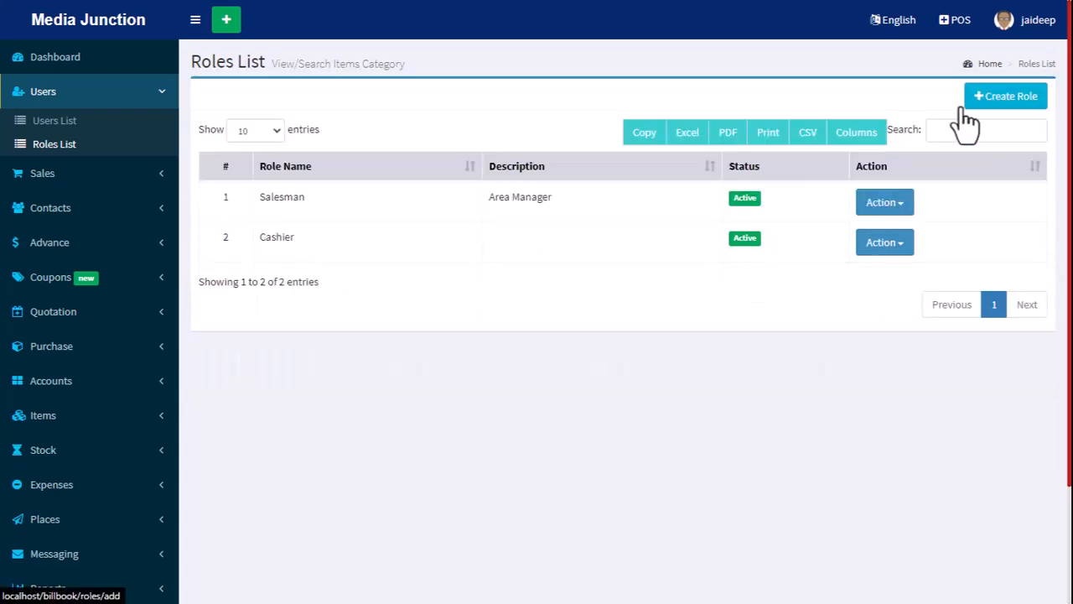
# Begin a new user record with username test and fill in the first name, last name, mobile number and e-mail.
pyautogui.click(55, 123)
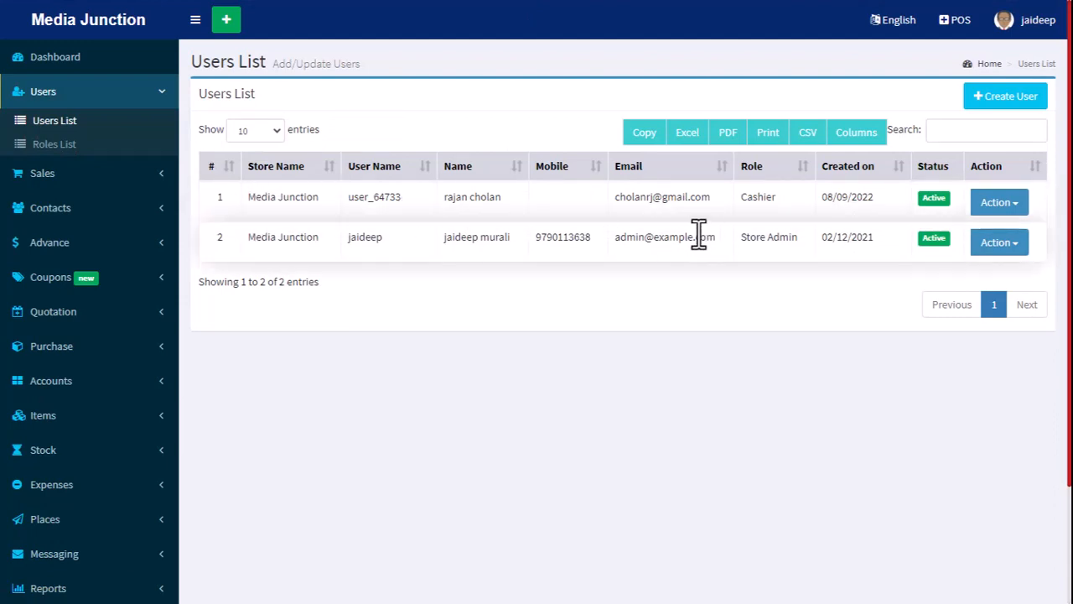
pyautogui.click(1011, 100)
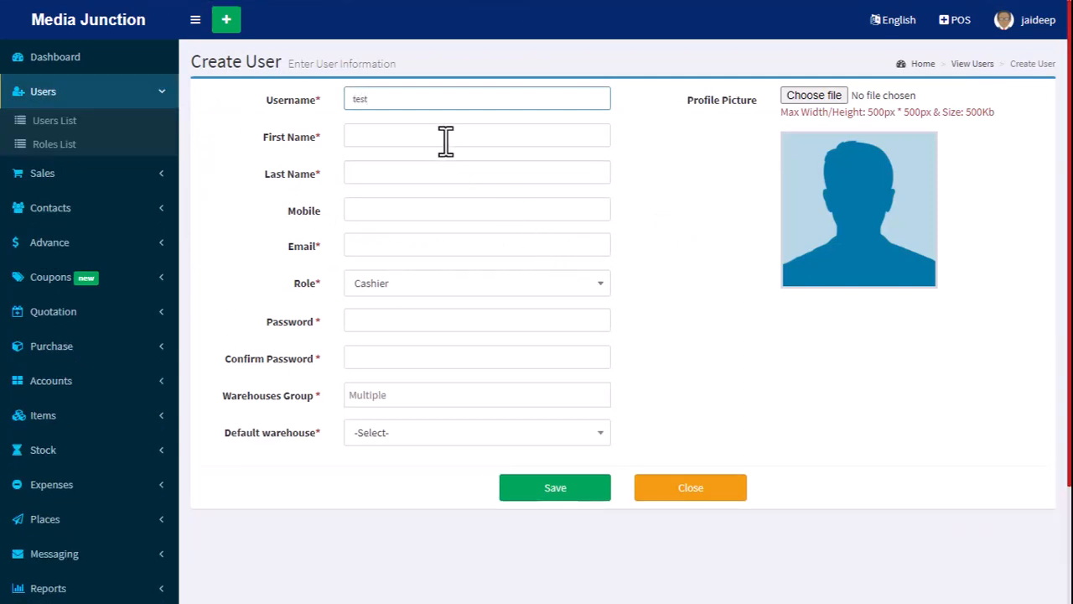
pyautogui.click(446, 142)
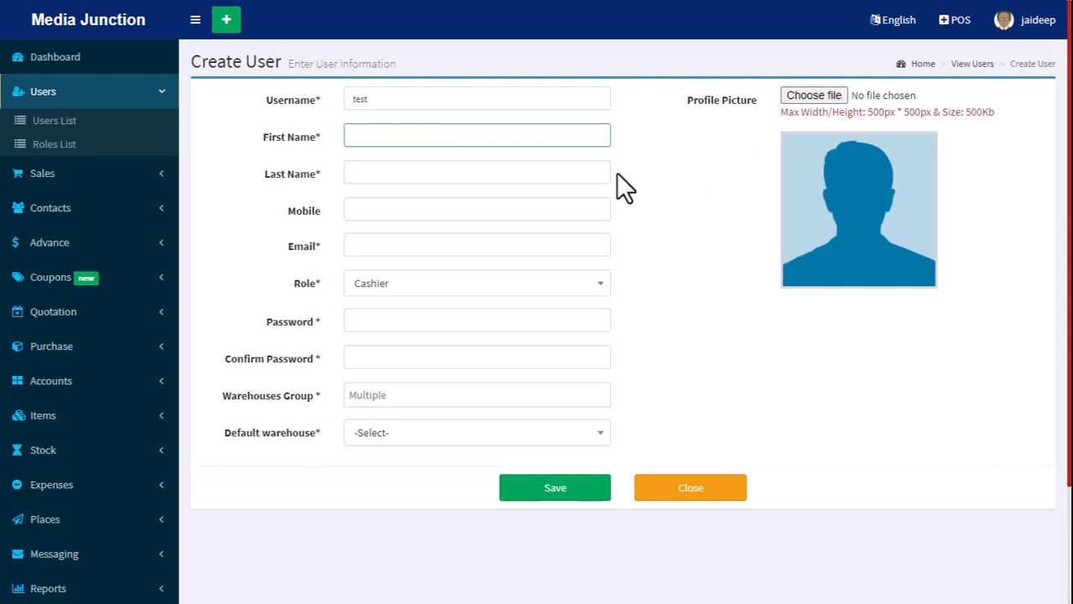
pyautogui.write('Deva')
pyautogui.press('Tab')
pyautogui.write('K')
pyautogui.press('Tab')
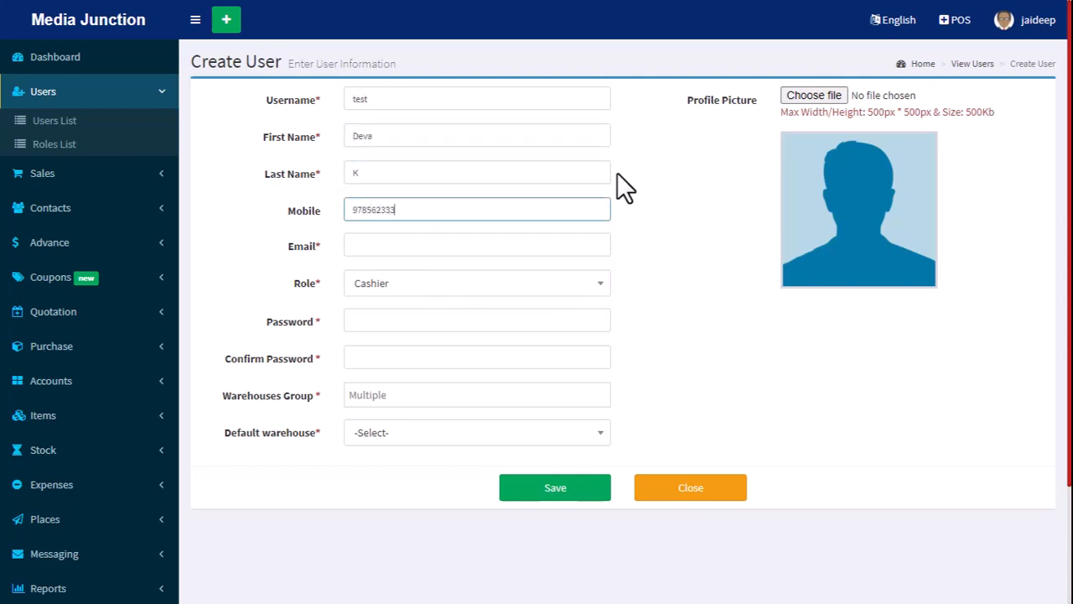
pyautogui.click(548, 246)
pyautogui.write('test@demo.com')
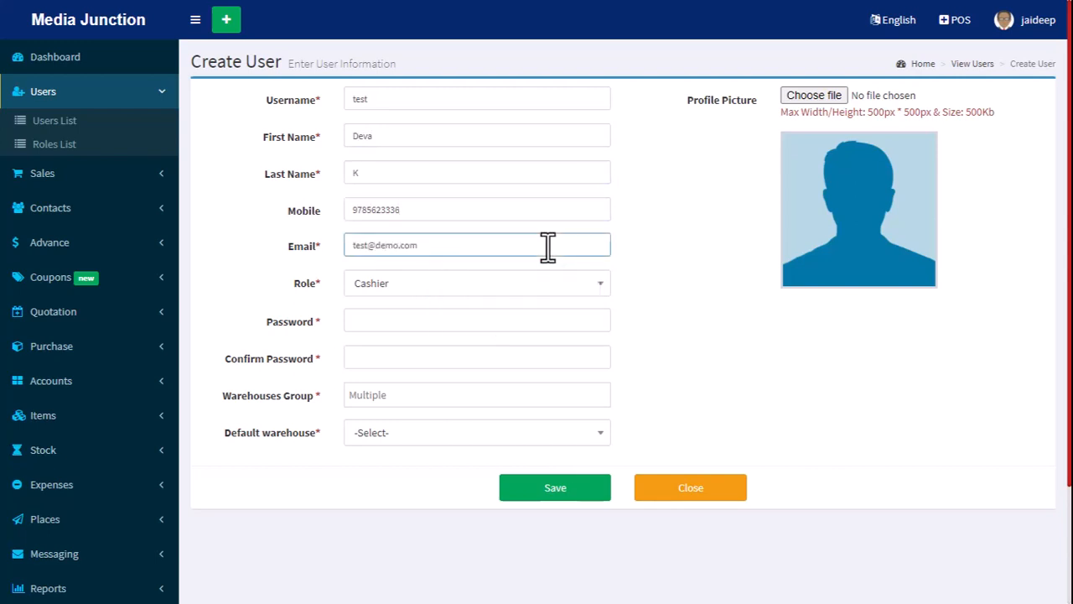
# Assign the Salesman role to the new user and enter and confirm the account password.
pyautogui.click(486, 285)
pyautogui.click(436, 361)
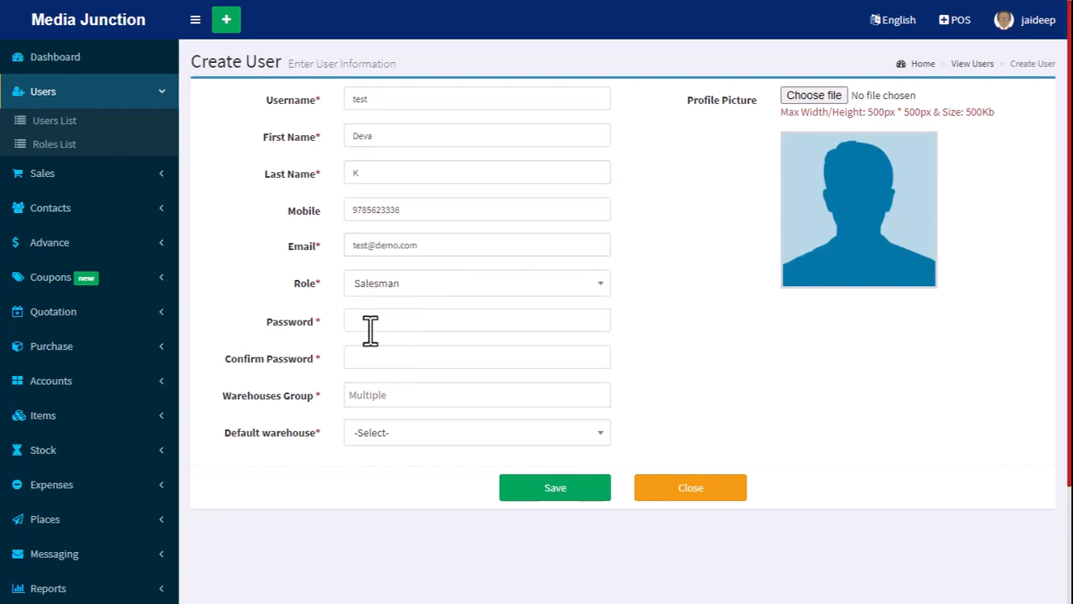
pyautogui.click(370, 323)
pyautogui.click(378, 357)
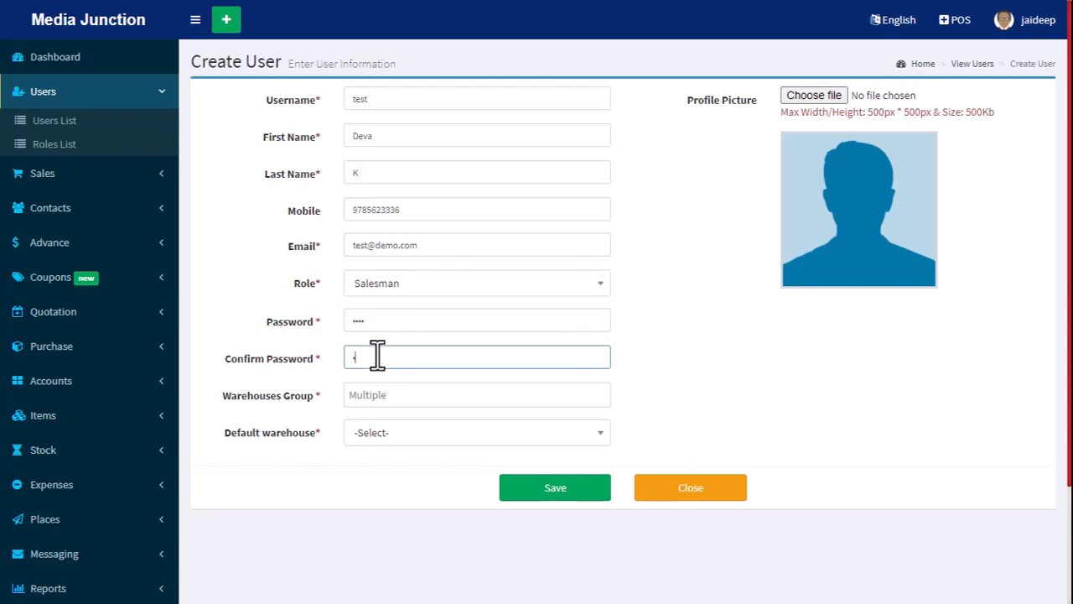
# Add JD Computer to the user's warehouses group, make it the default warehouse, and save the user.
pyautogui.click(408, 391)
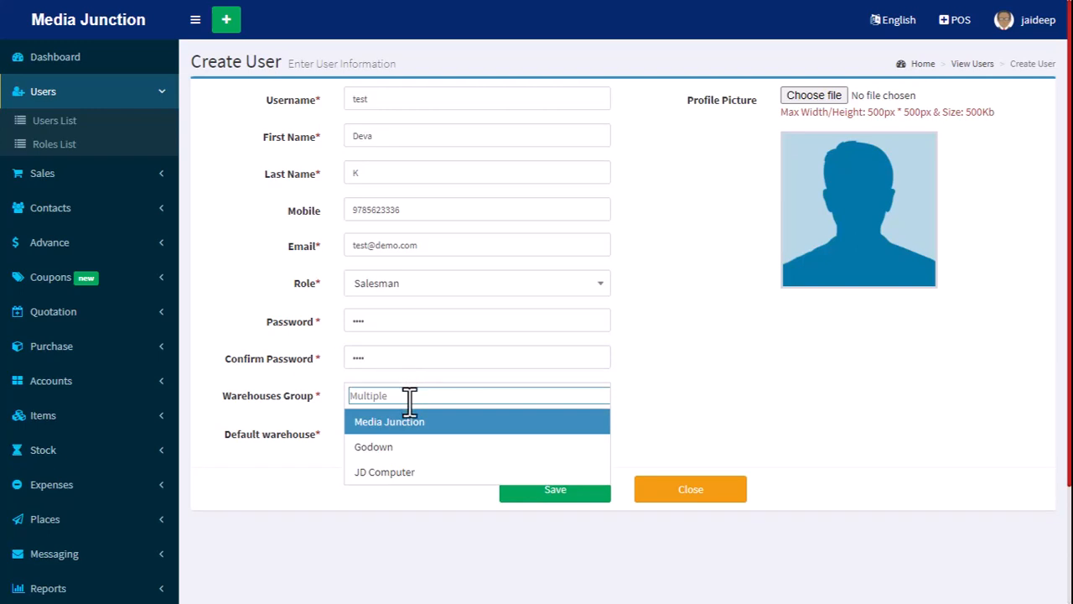
pyautogui.click(385, 473)
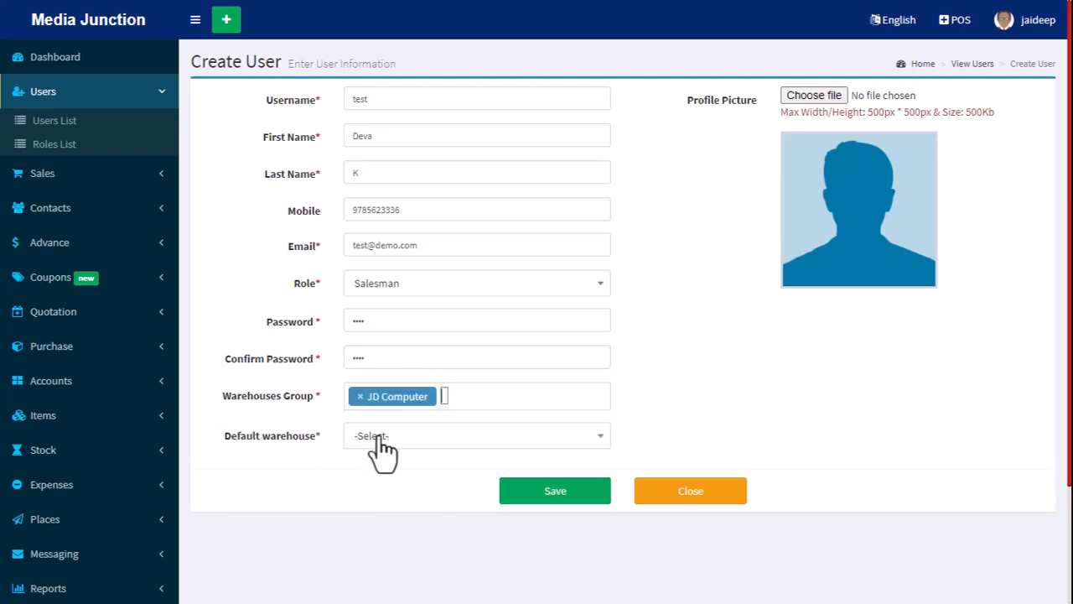
pyautogui.click(389, 444)
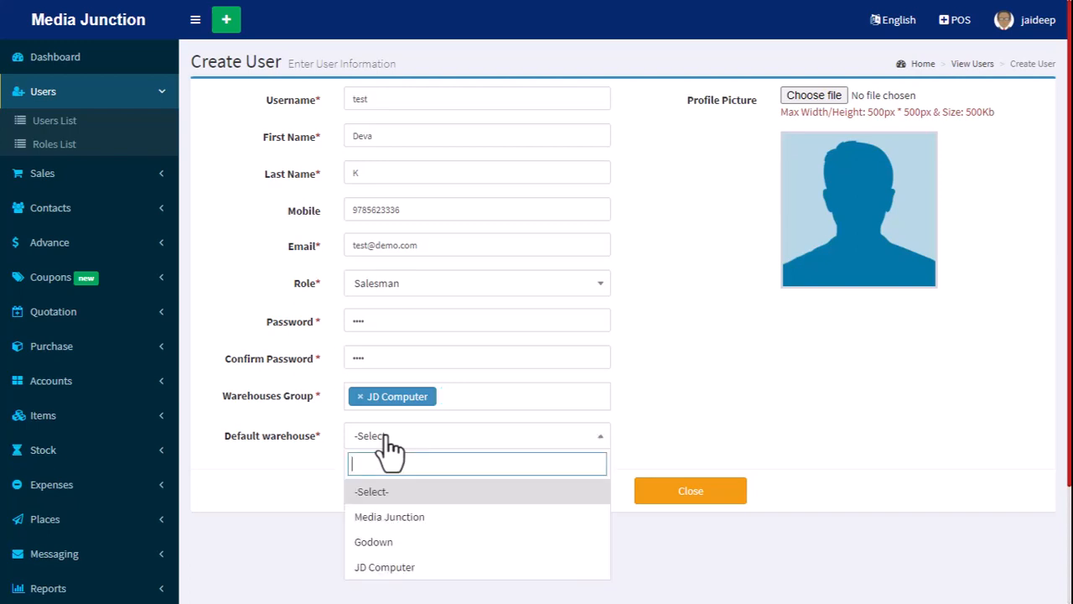
pyautogui.click(389, 568)
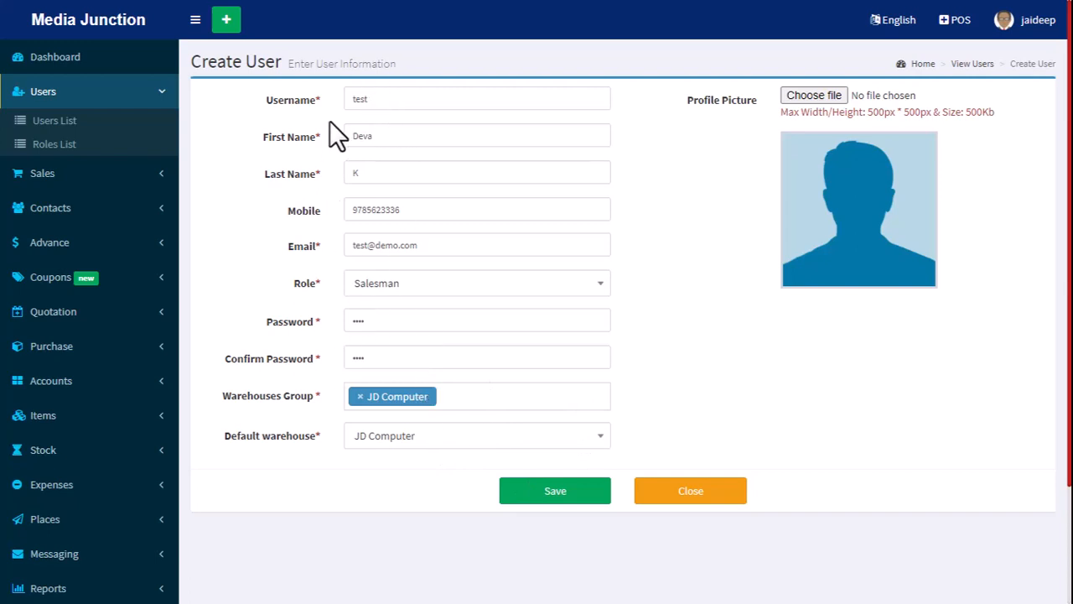
pyautogui.click(553, 493)
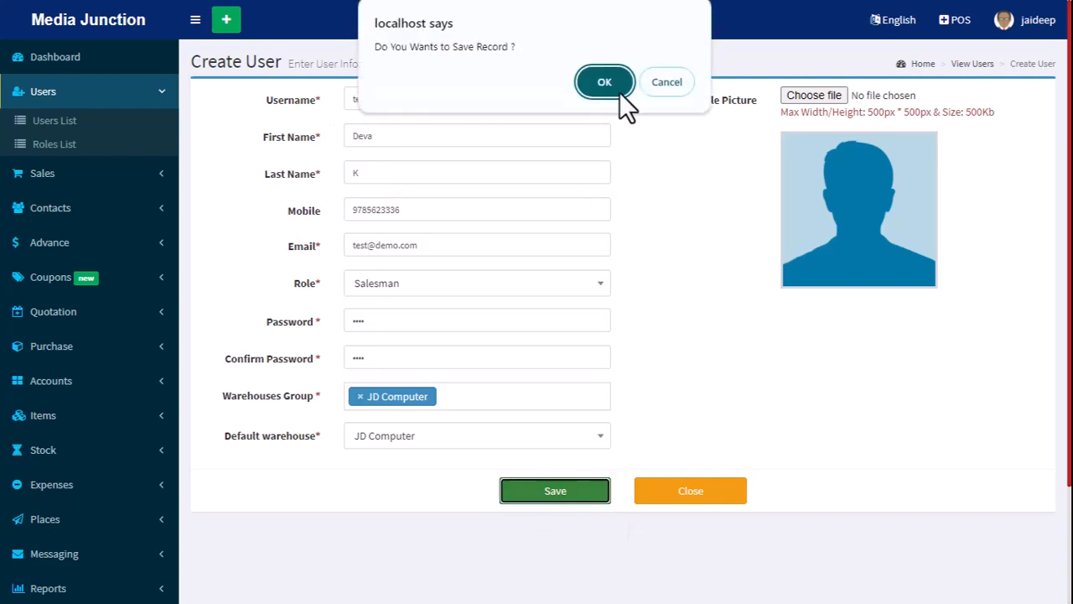
pyautogui.click(619, 91)
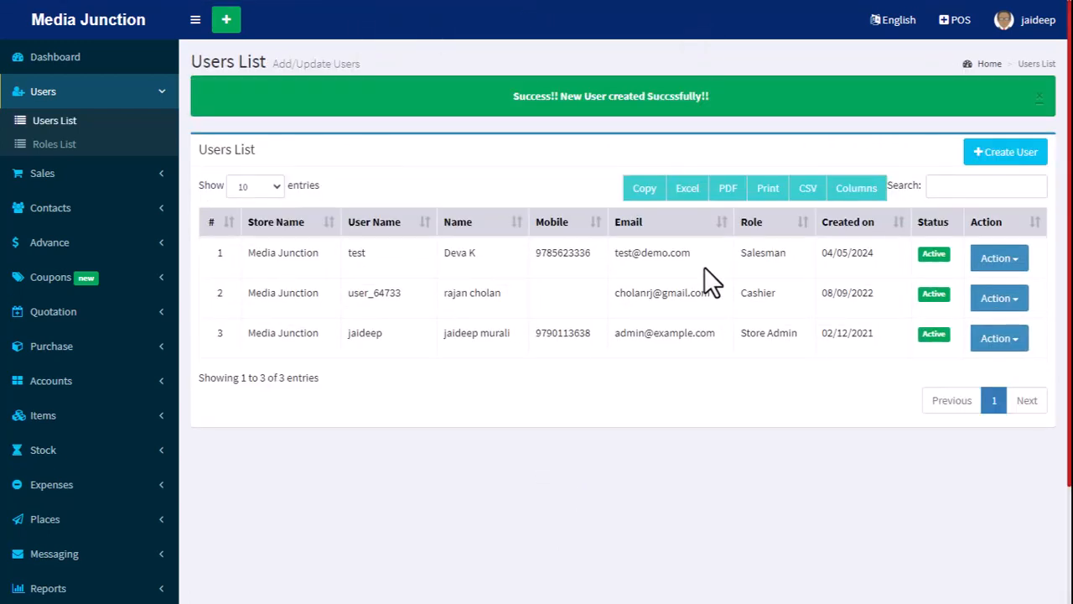
# Sign out of the admin account and sign in as test with the account password.
pyautogui.click(1017, 27)
pyautogui.click(1027, 203)
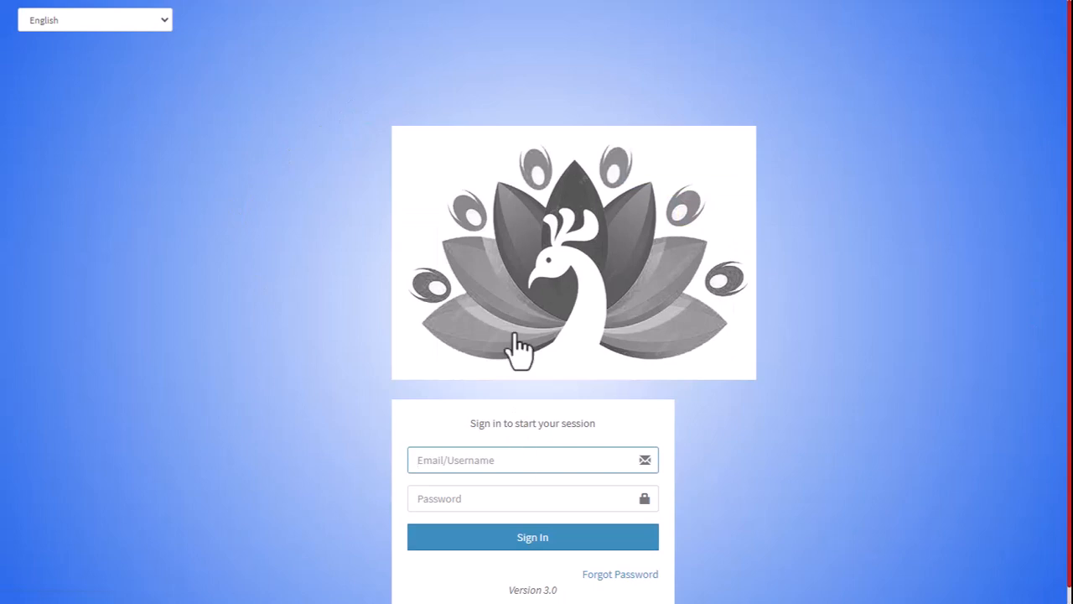
pyautogui.click(467, 461)
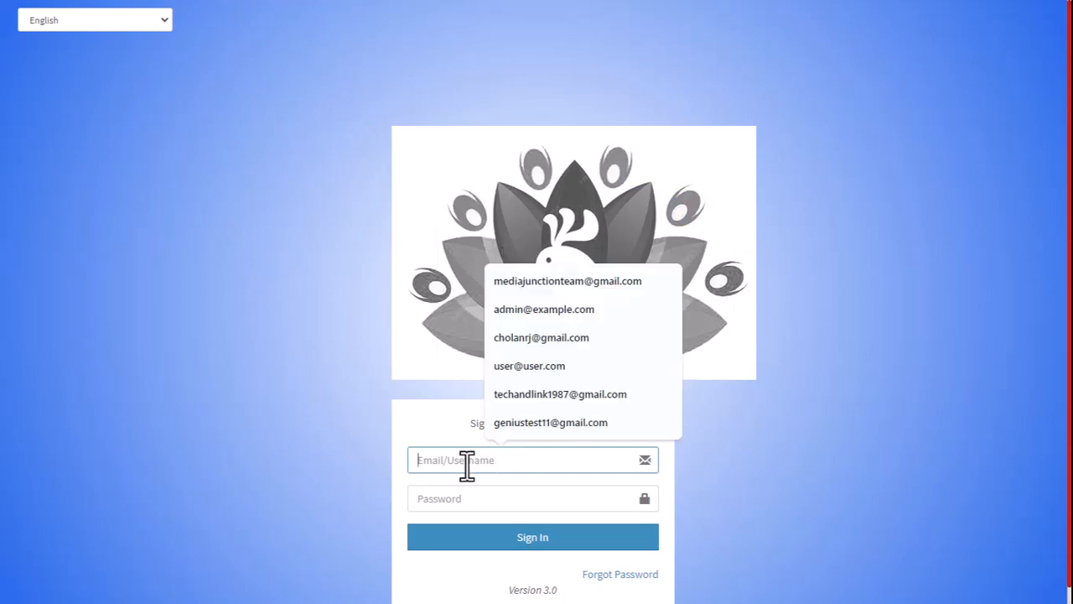
pyautogui.write('test')
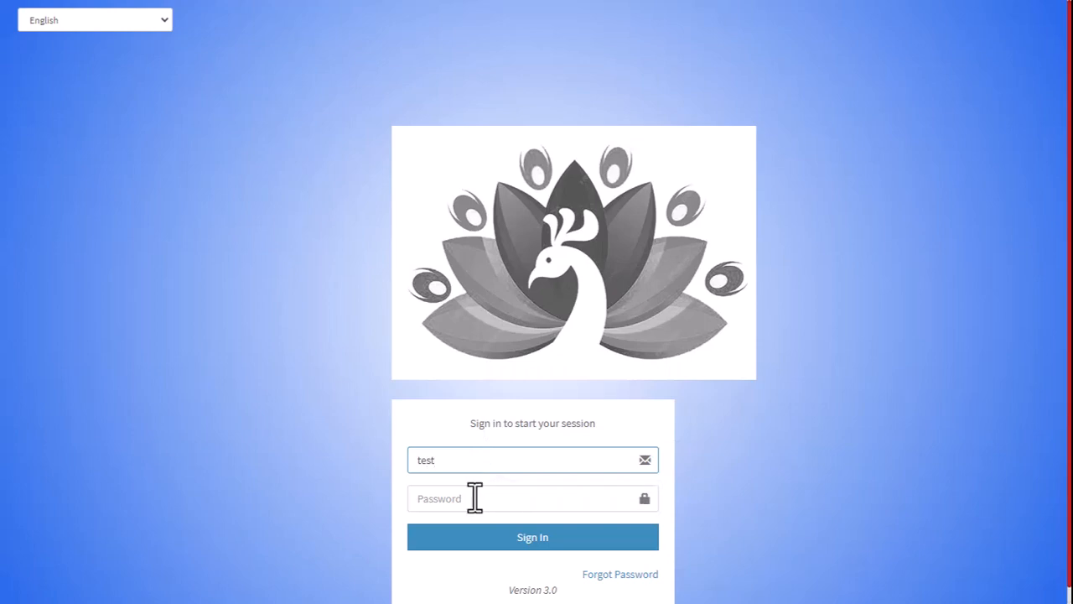
pyautogui.click(475, 498)
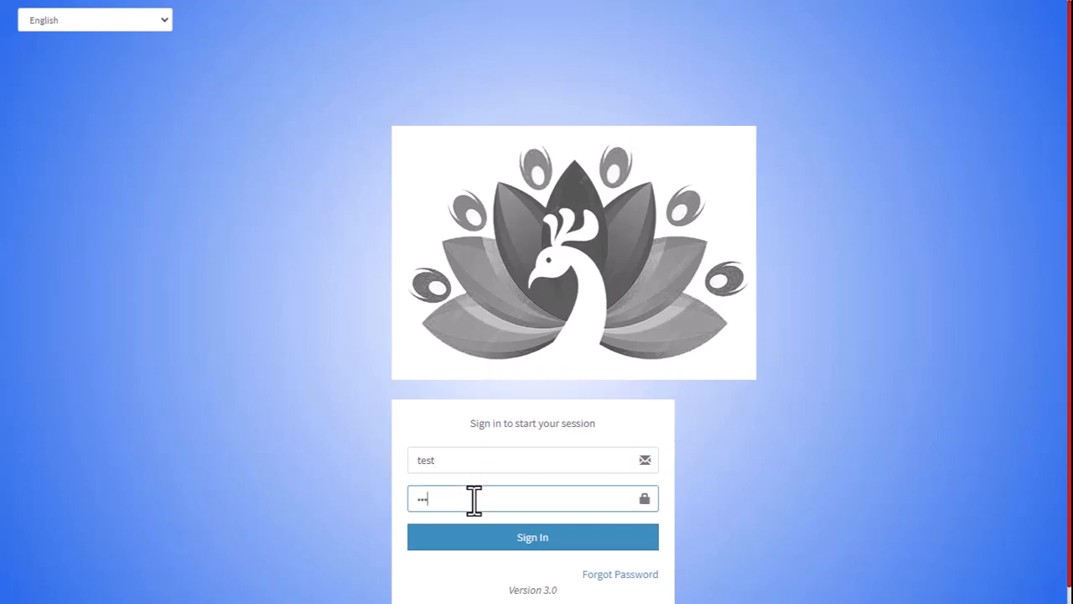
pyautogui.write('test')
pyautogui.click(490, 539)
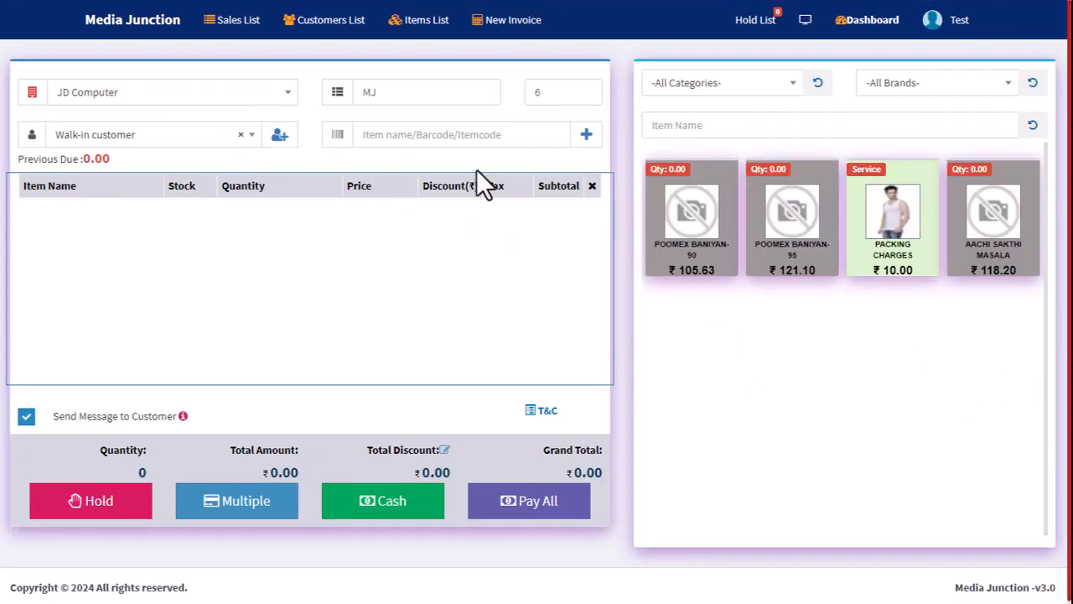
# Check the available warehouses and the signed-in role on the POS screen, and go to the dashboard.
pyautogui.click(289, 99)
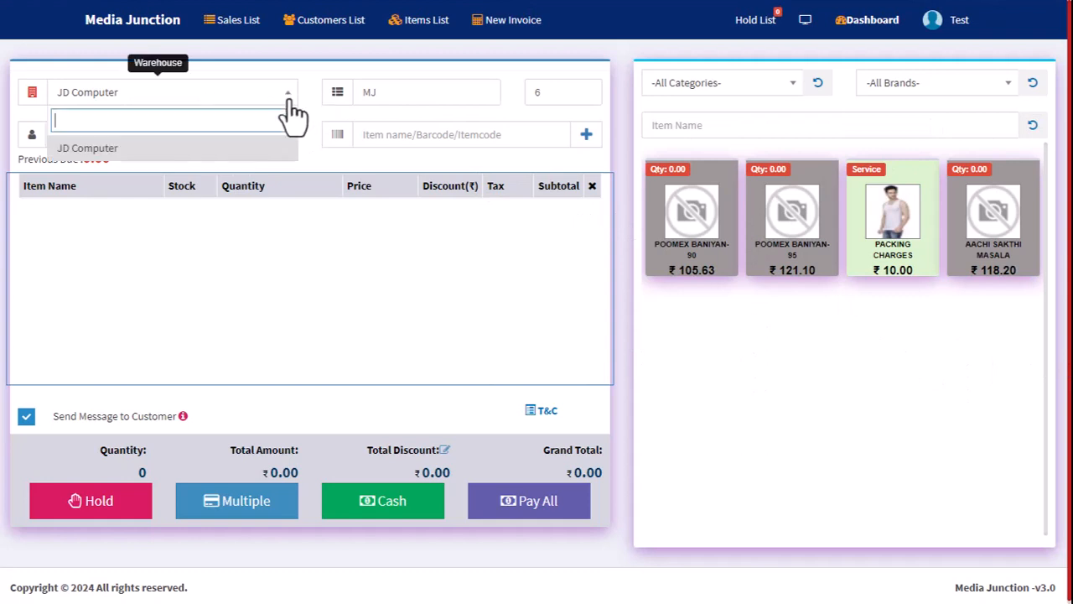
pyautogui.click(163, 163)
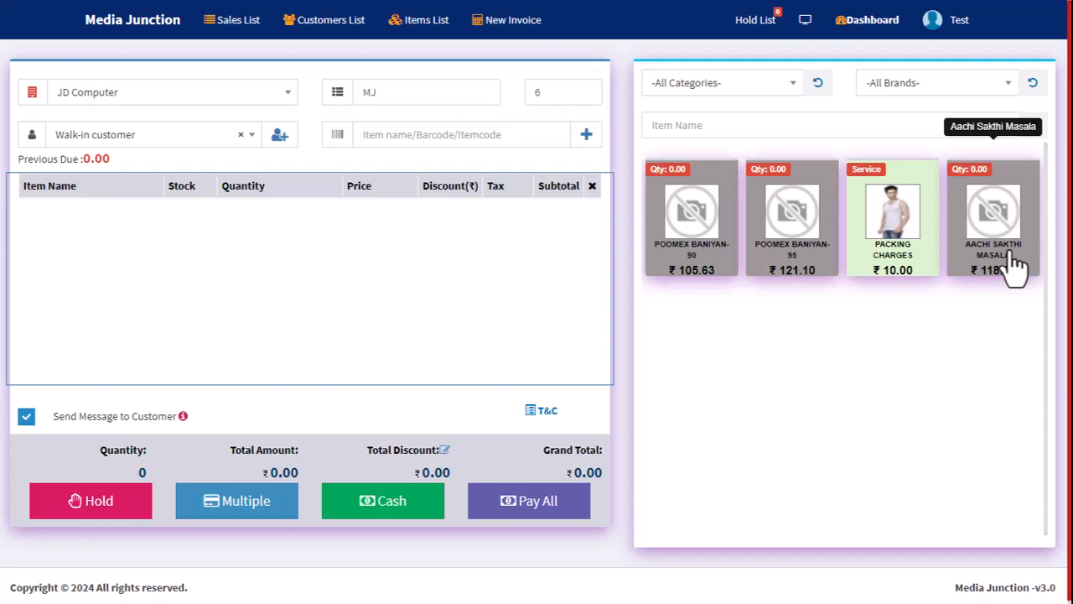
pyautogui.click(931, 25)
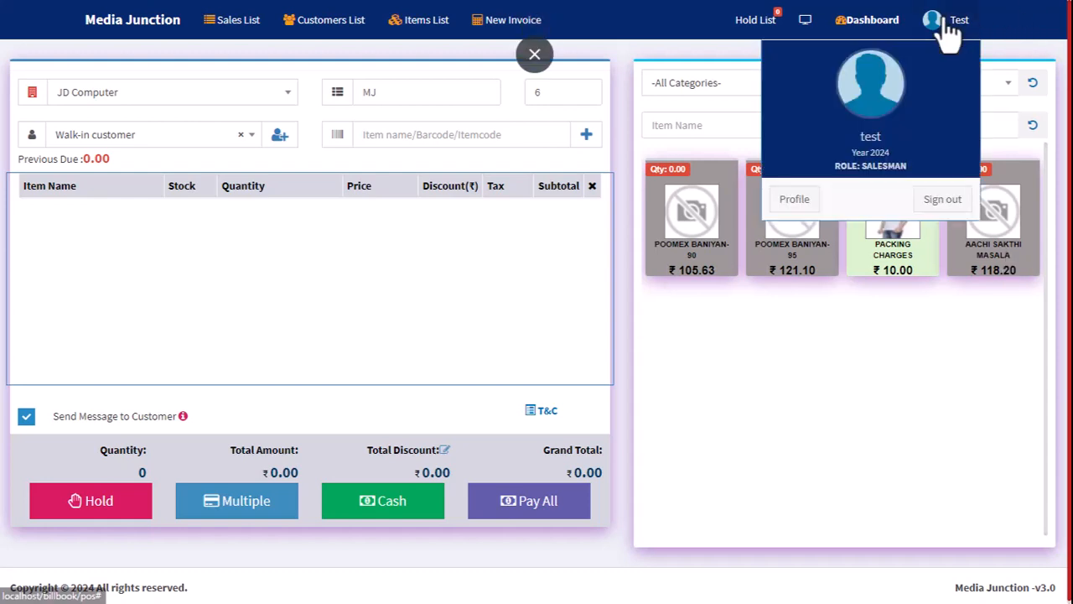
pyautogui.click(872, 23)
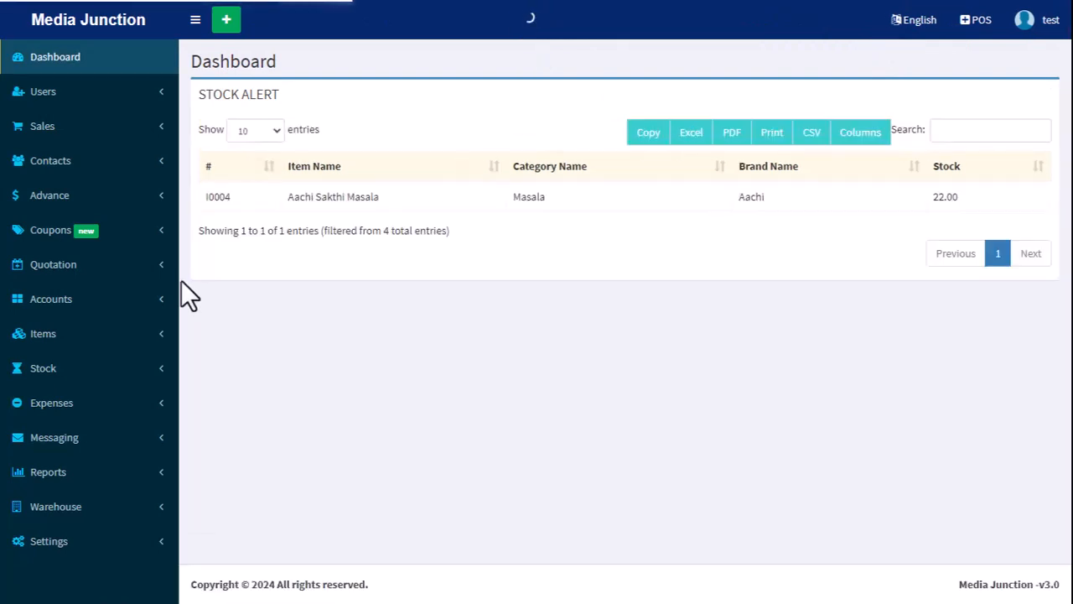
# Review the functions available to the Salesman account under Items, Accounts, Quotation, Coupons, Advance, Contacts, Sales, Users and Settings.
pyautogui.click(48, 335)
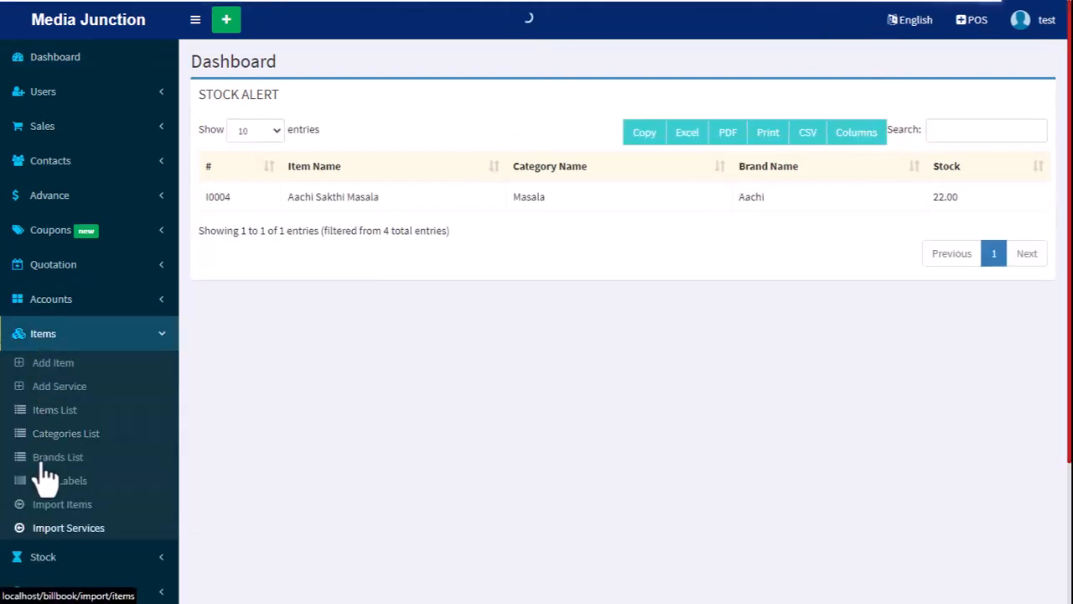
pyautogui.click(71, 303)
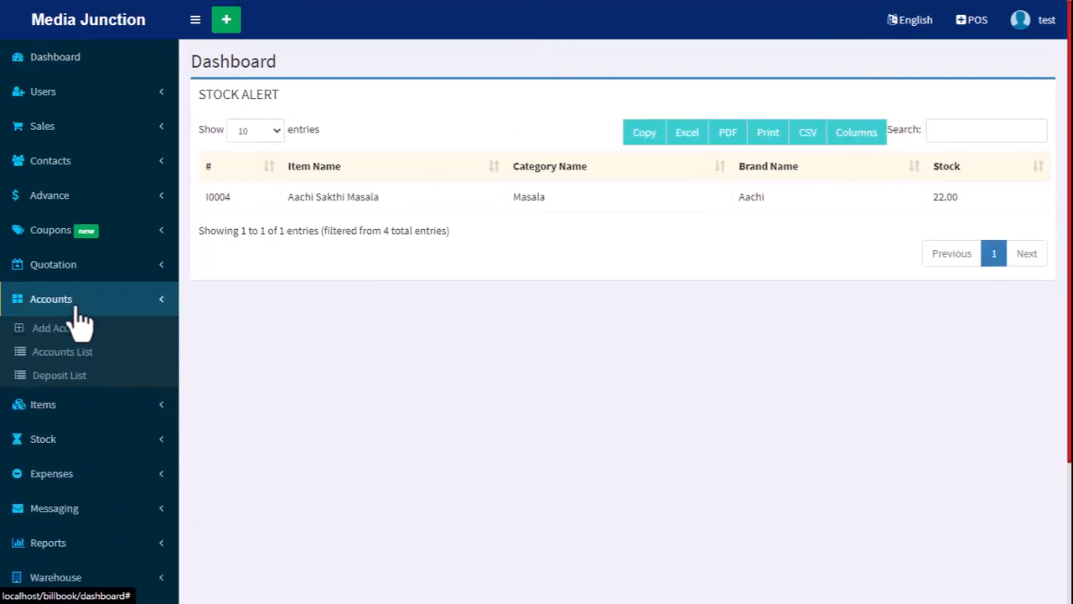
pyautogui.click(67, 266)
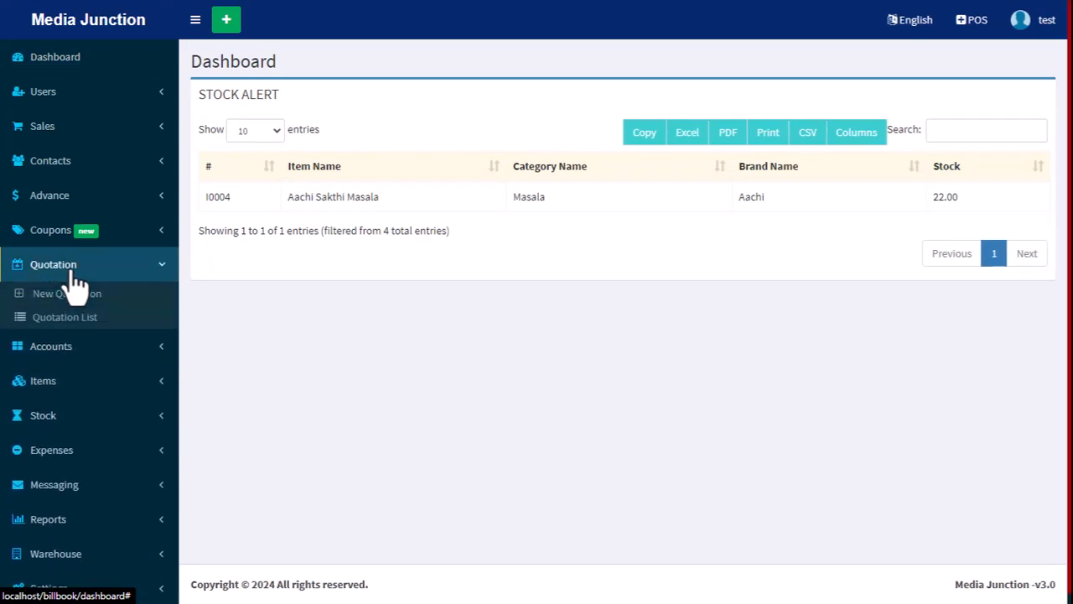
pyautogui.click(67, 268)
pyautogui.click(63, 235)
pyautogui.click(50, 240)
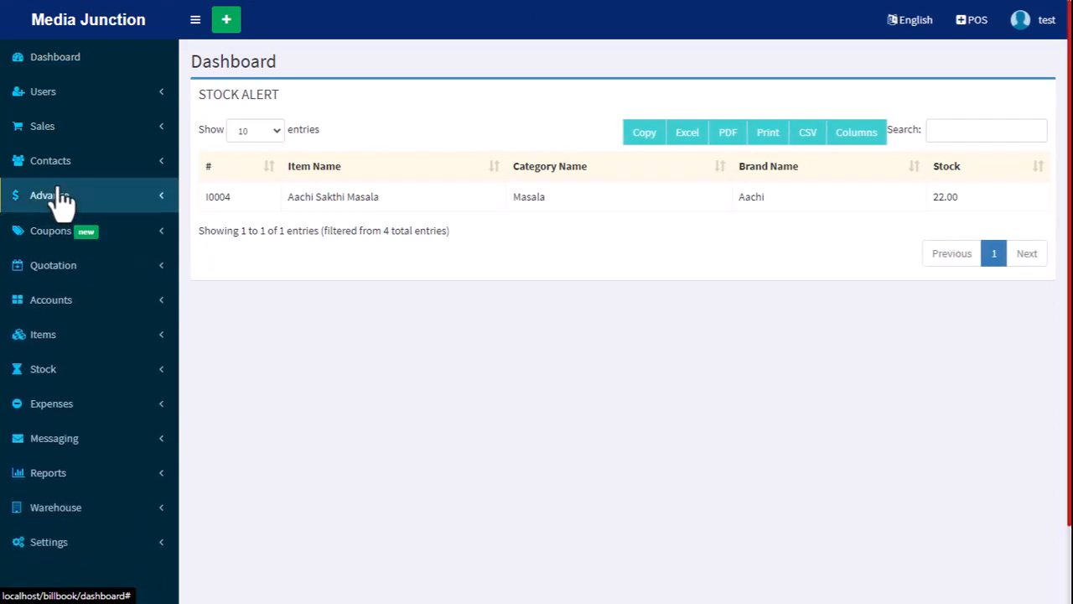
pyautogui.click(61, 197)
pyautogui.click(63, 198)
pyautogui.click(57, 164)
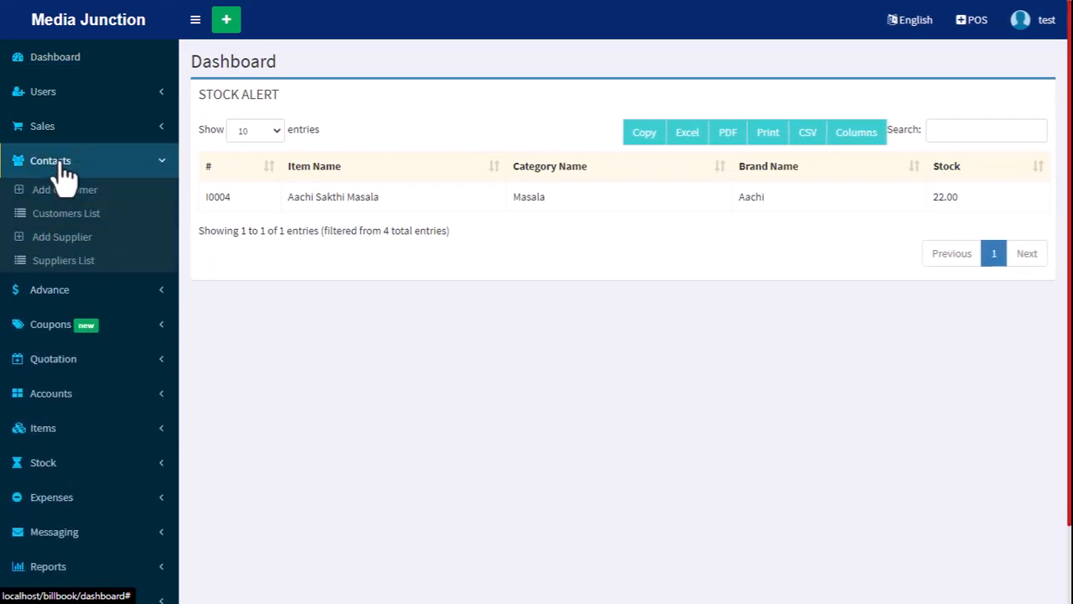
pyautogui.click(63, 132)
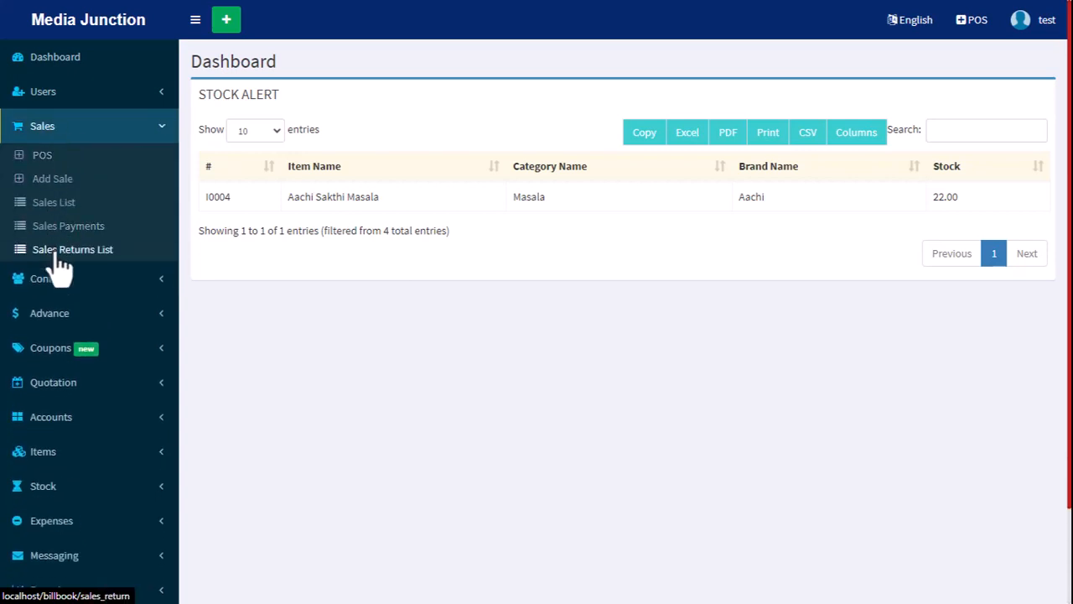
pyautogui.click(127, 134)
pyautogui.click(83, 101)
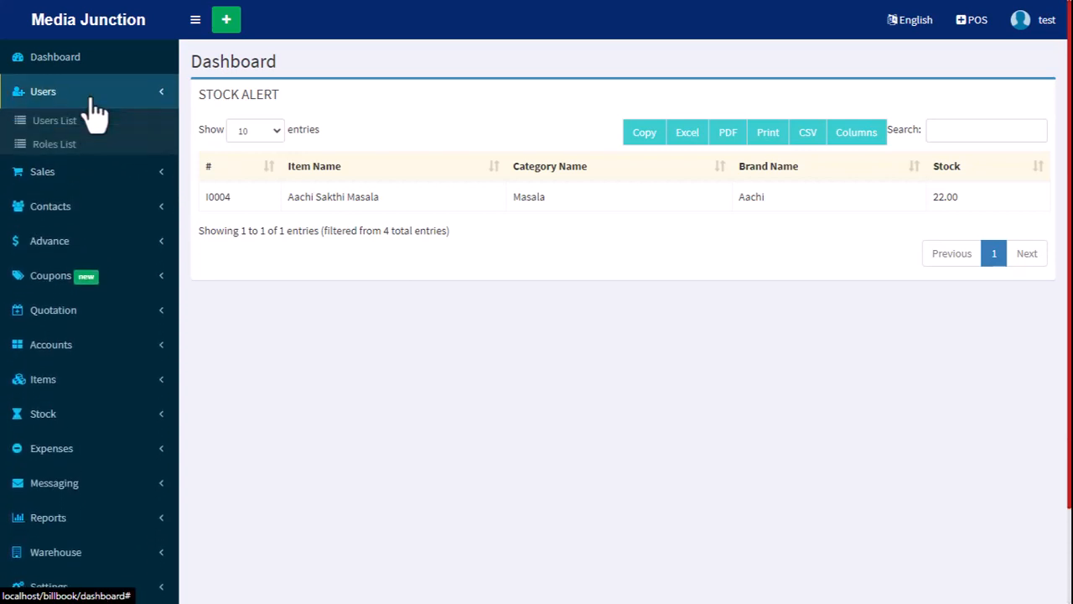
pyautogui.click(83, 100)
pyautogui.click(24, 543)
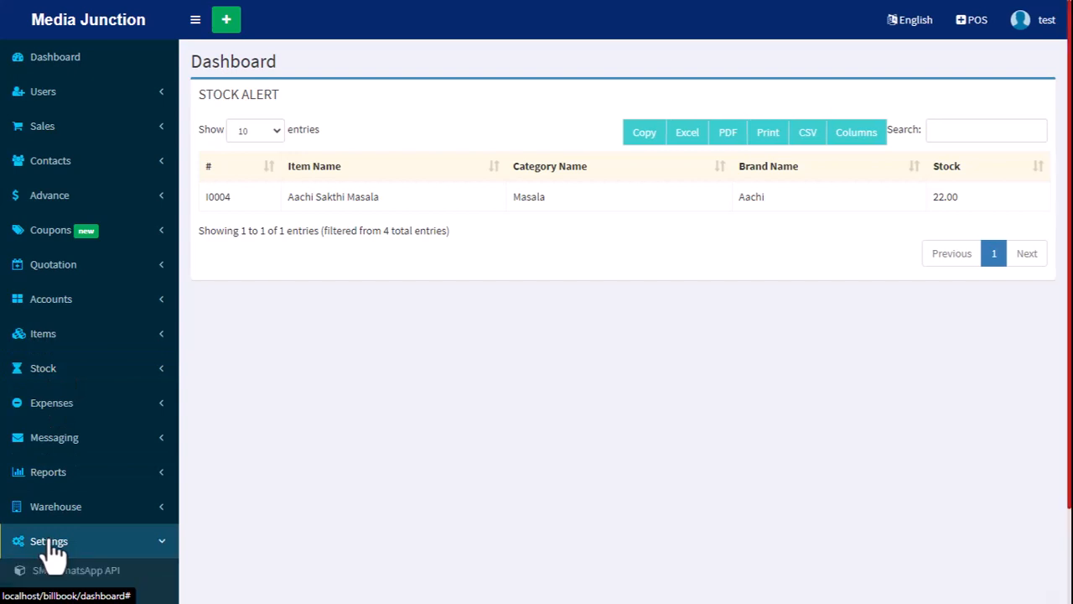
pyautogui.scroll(-1, 23, 545)
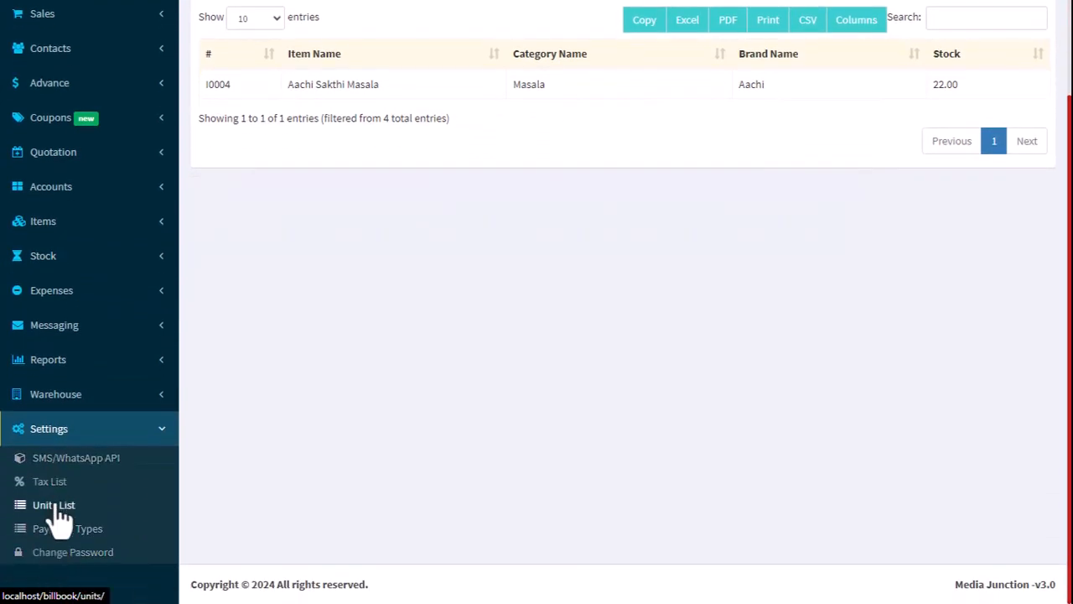
# Sign out of the test account and sign back in as admin with the admin e-mail and account password.
pyautogui.click(48, 432)
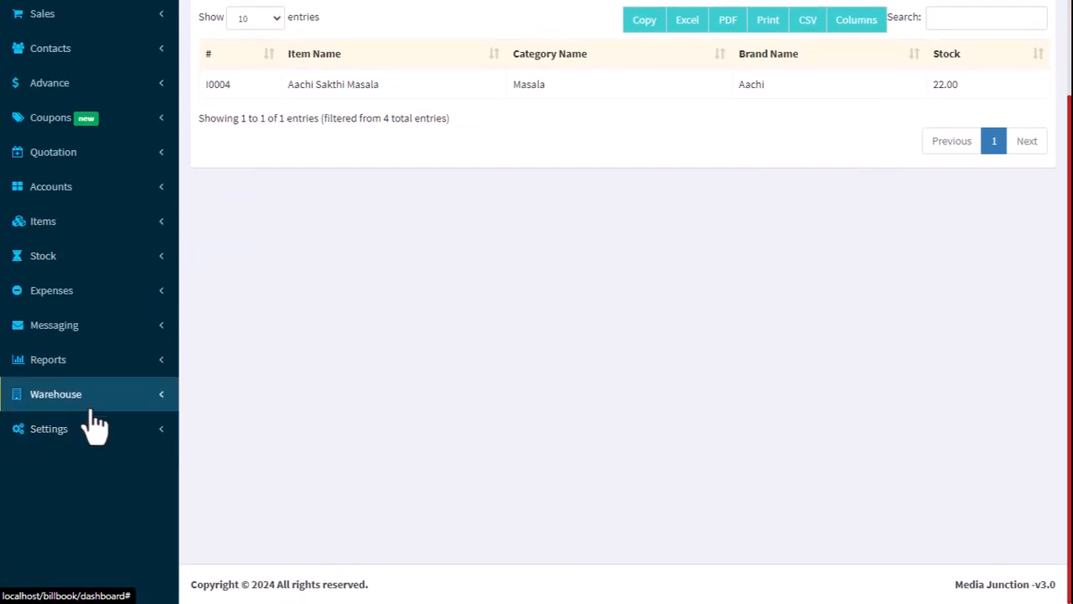
pyautogui.scroll(1, 147, 479)
pyautogui.click(1036, 25)
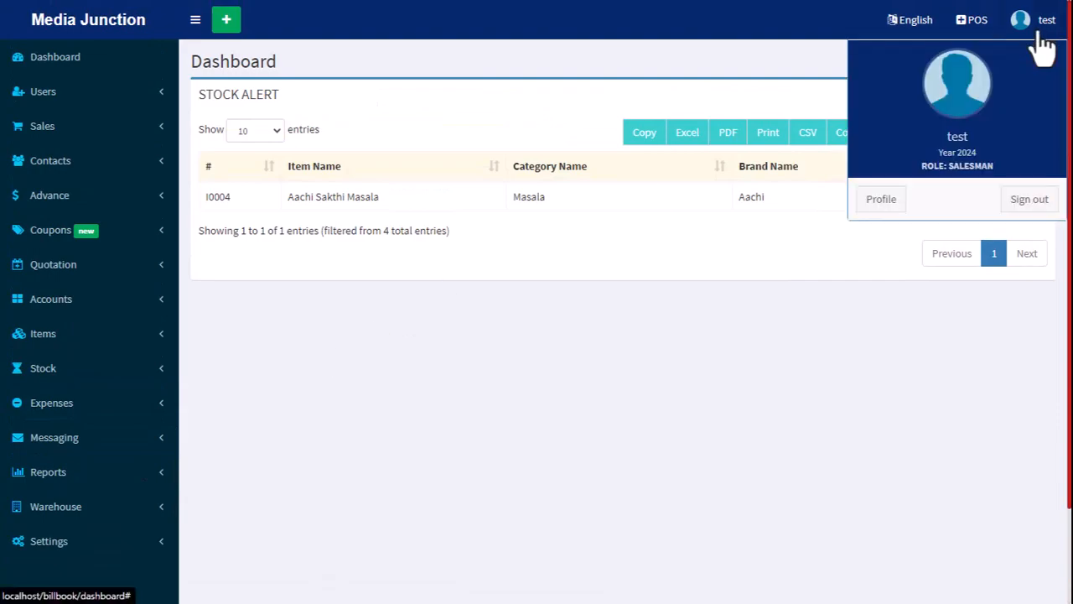
pyautogui.click(1027, 205)
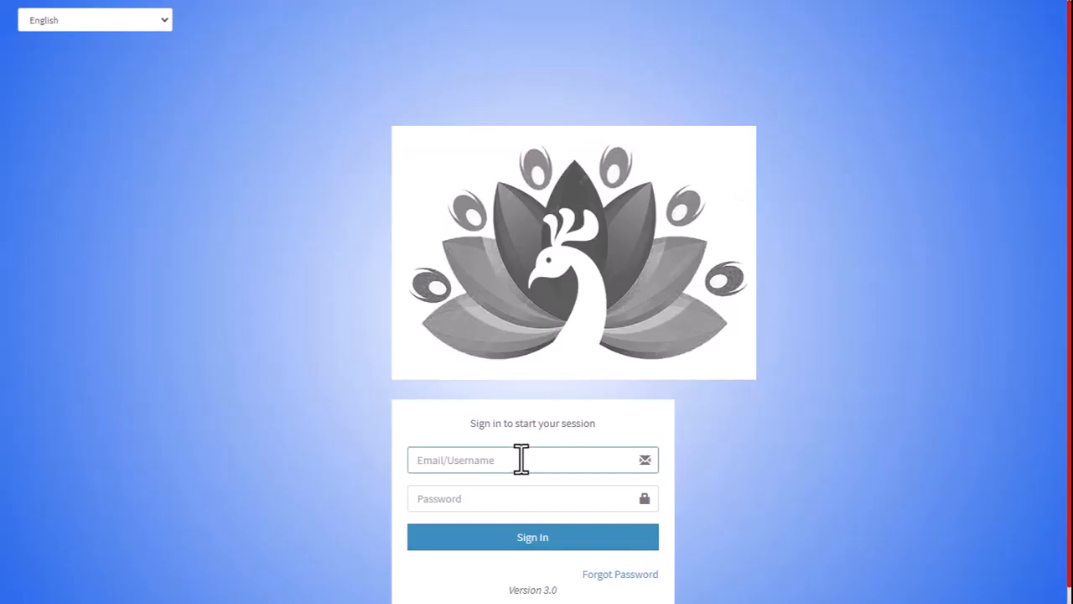
pyautogui.click(521, 459)
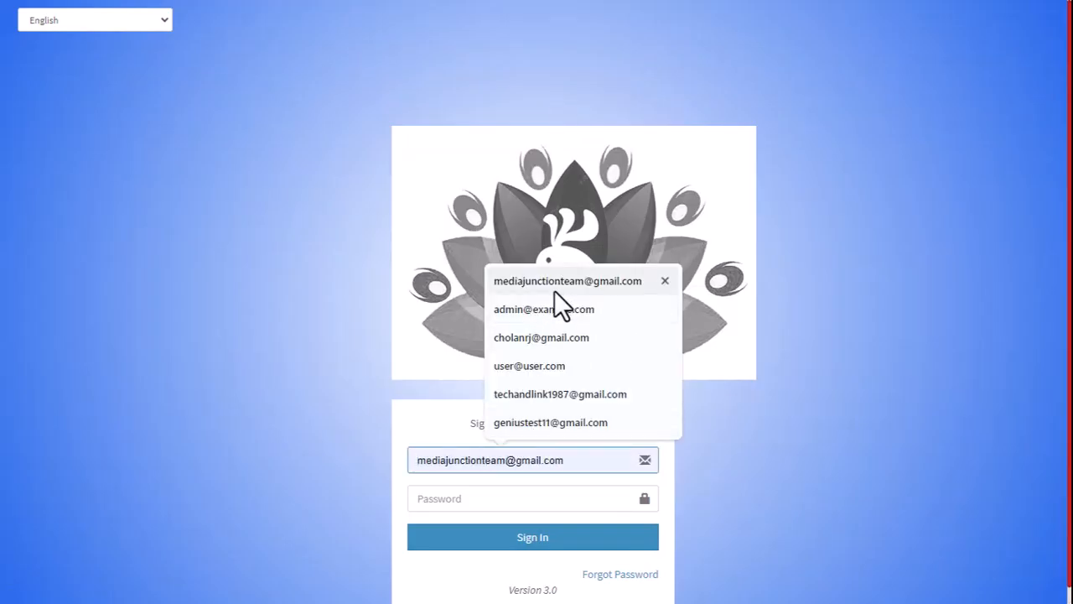
pyautogui.click(541, 310)
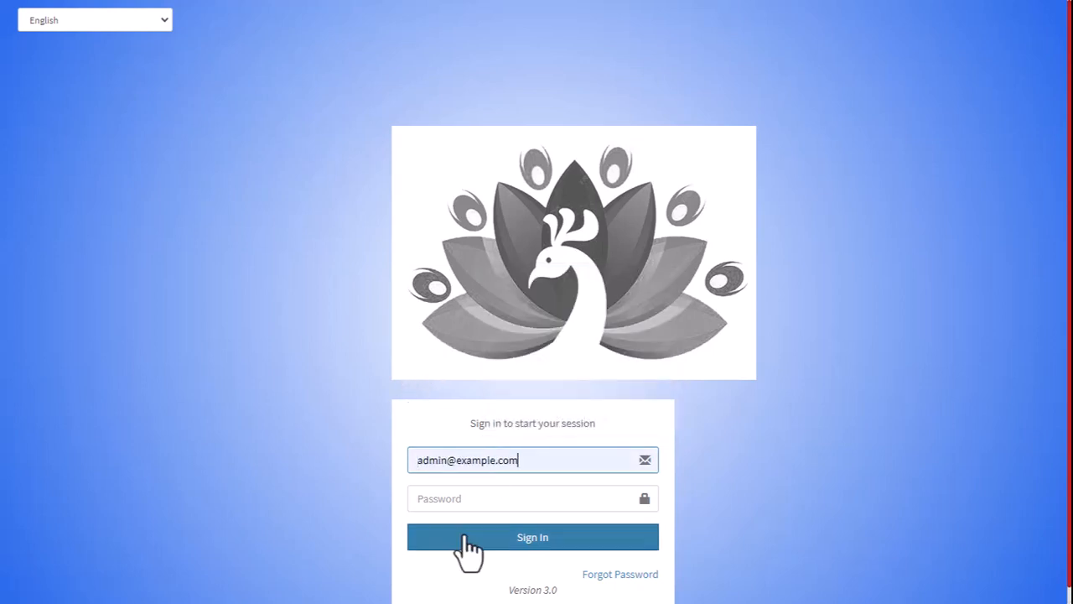
pyautogui.click(453, 498)
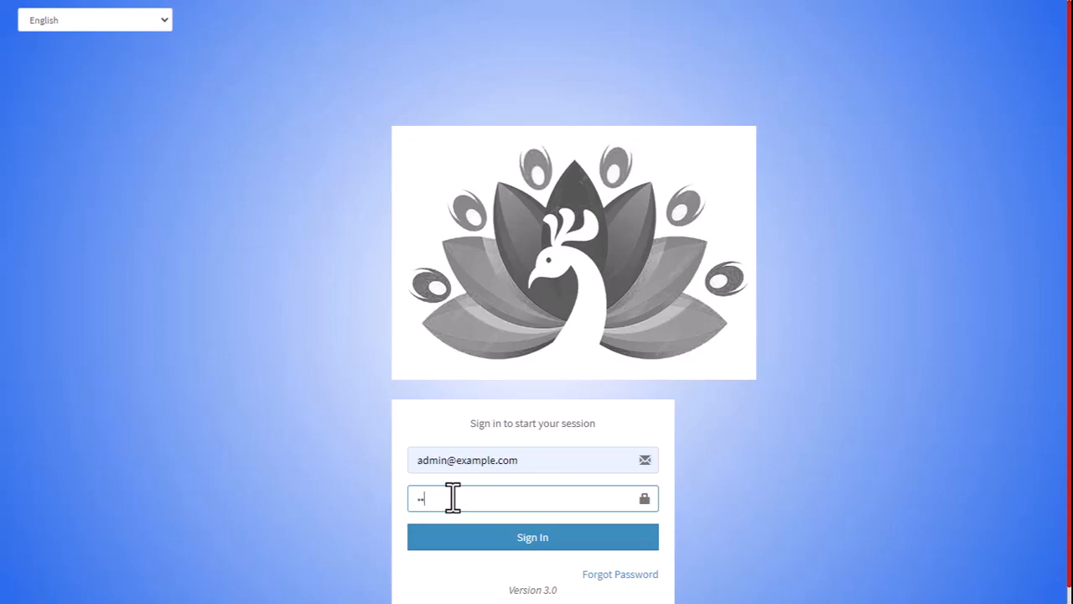
pyautogui.press('Return')
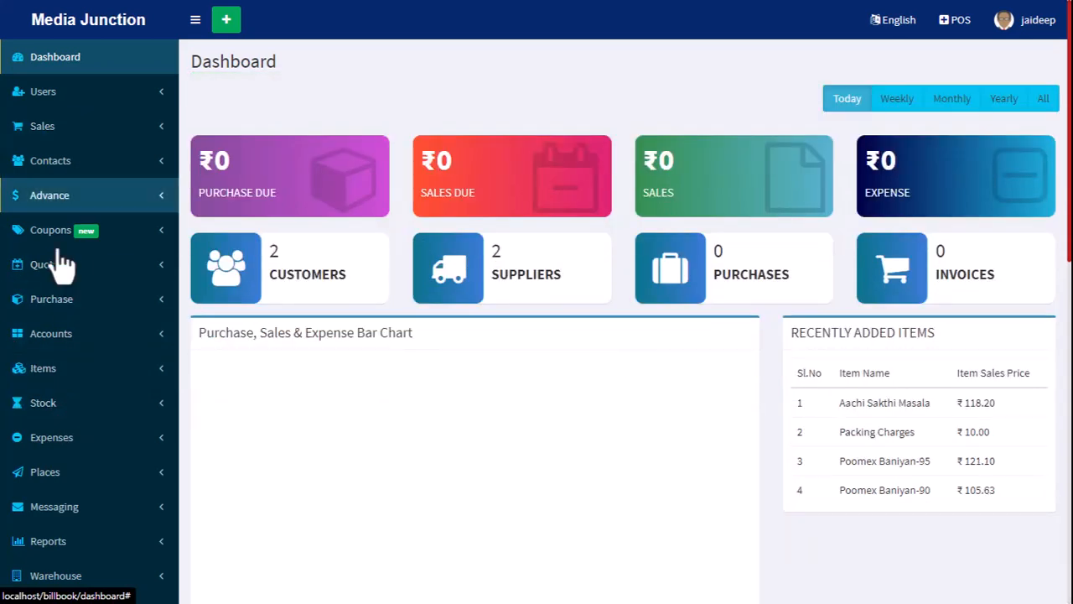
# Start a new stock transfer from the Media Junction warehouse to the JD Computer warehouse.
pyautogui.click(42, 405)
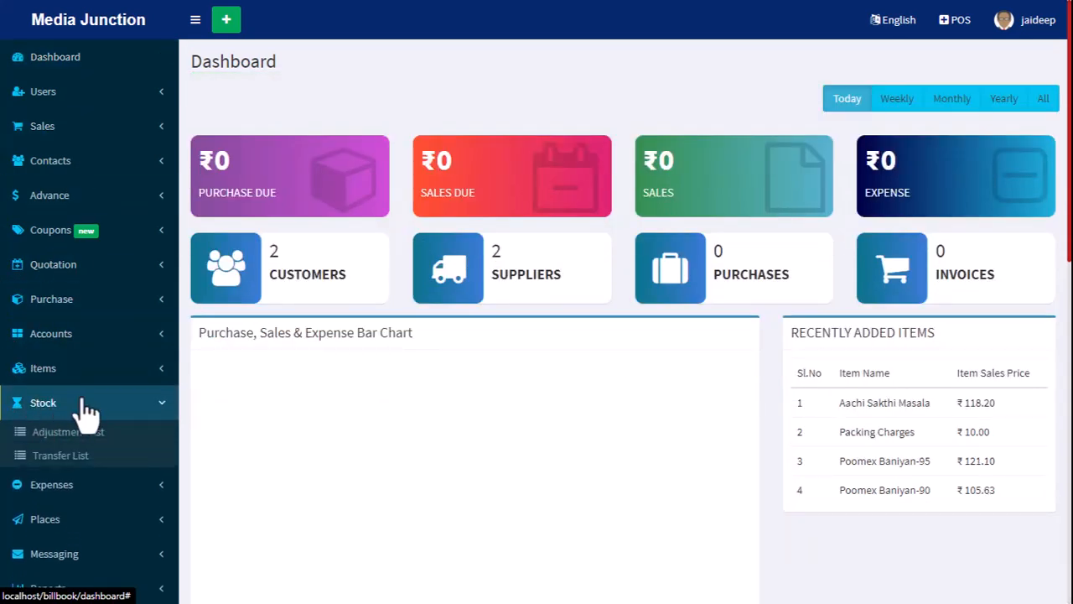
pyautogui.click(66, 459)
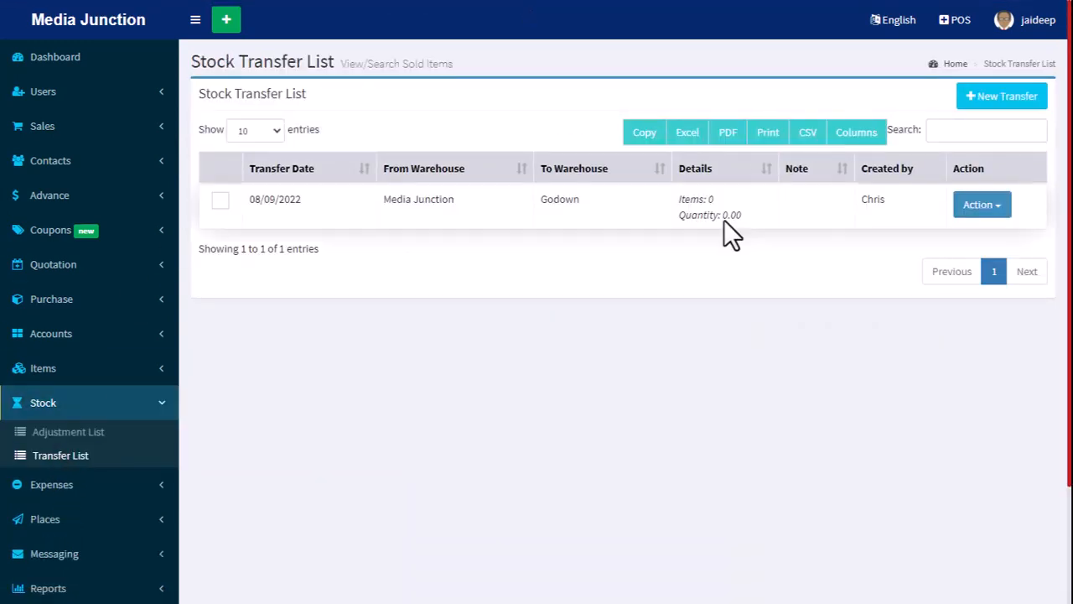
pyautogui.click(1011, 109)
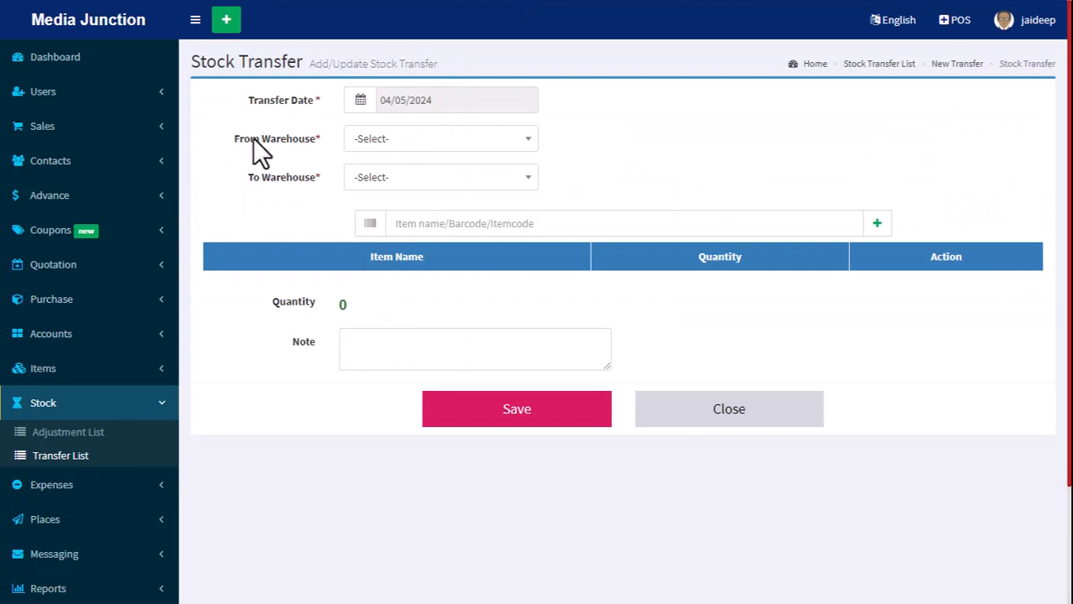
pyautogui.click(405, 141)
pyautogui.click(403, 220)
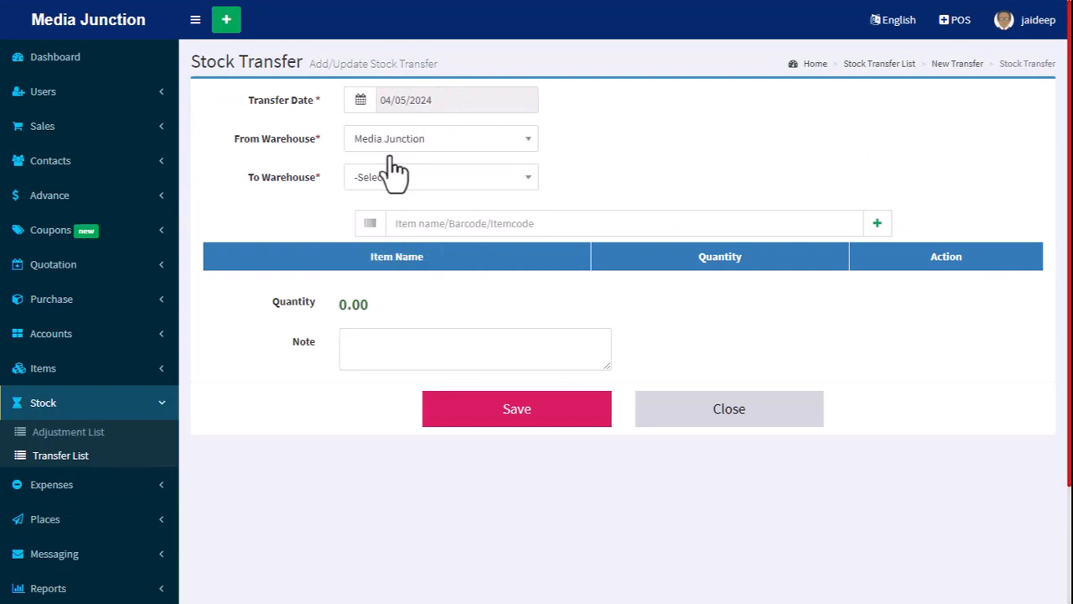
pyautogui.click(434, 179)
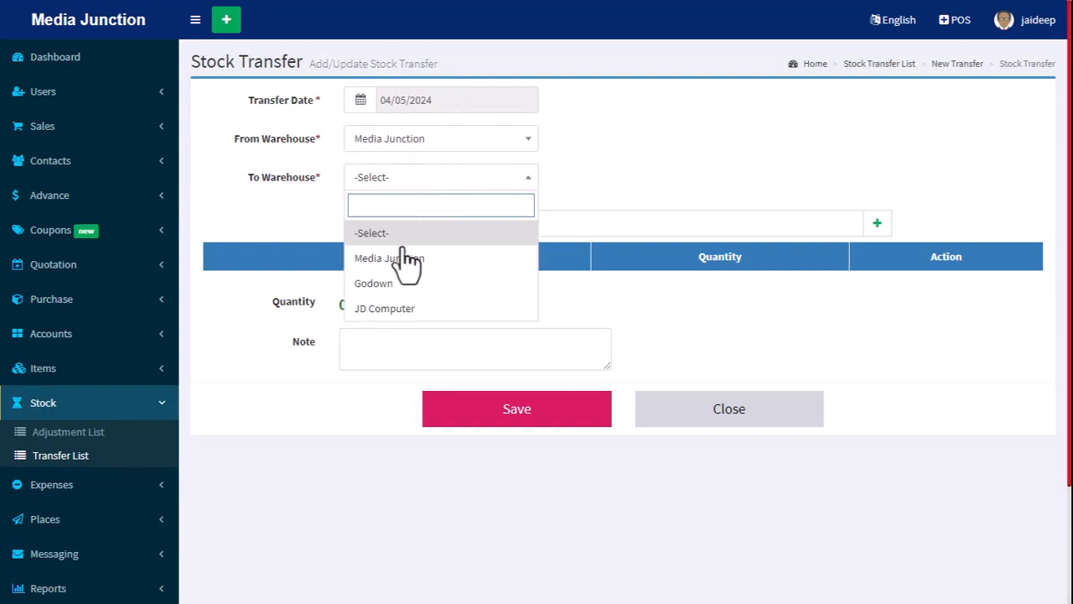
pyautogui.click(375, 312)
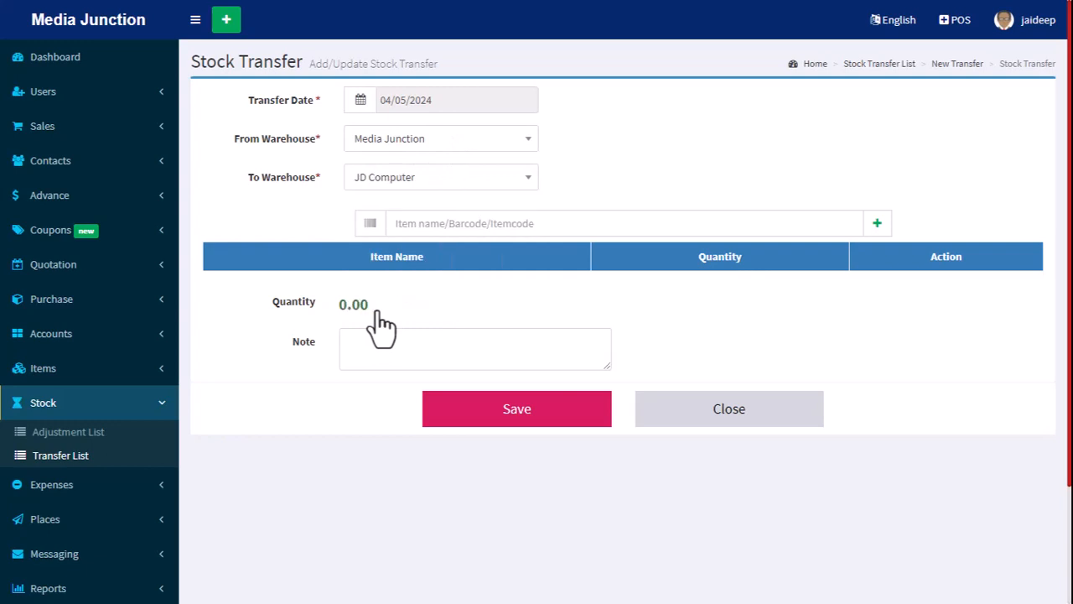
# Add Aachi Sakthi Masala to the stock transfer with a quantity of 10 and save the transfer.
pyautogui.click(478, 223)
pyautogui.write('aa')
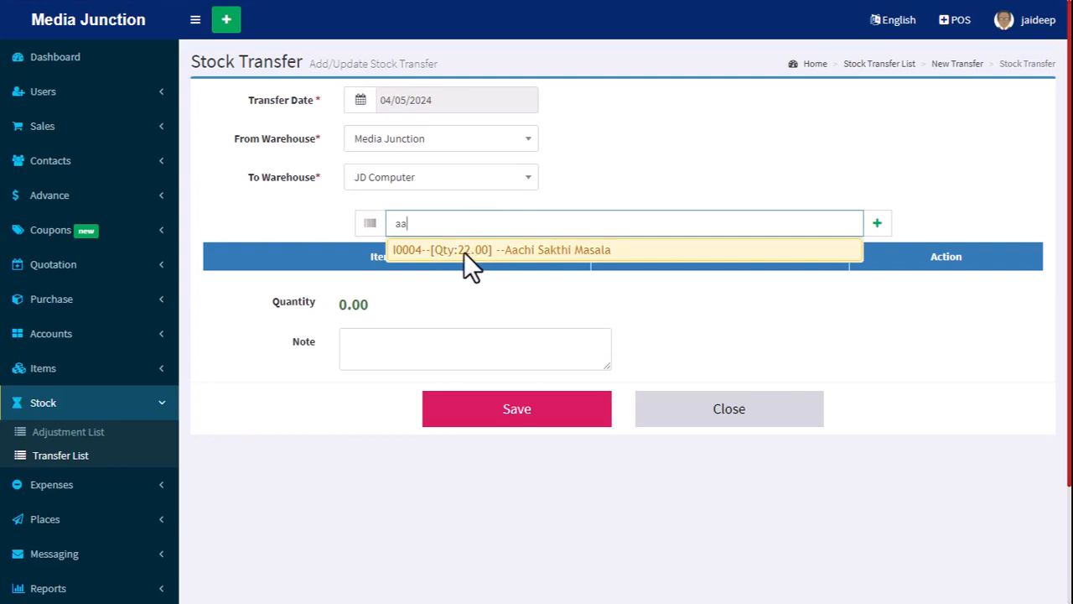
pyautogui.click(561, 248)
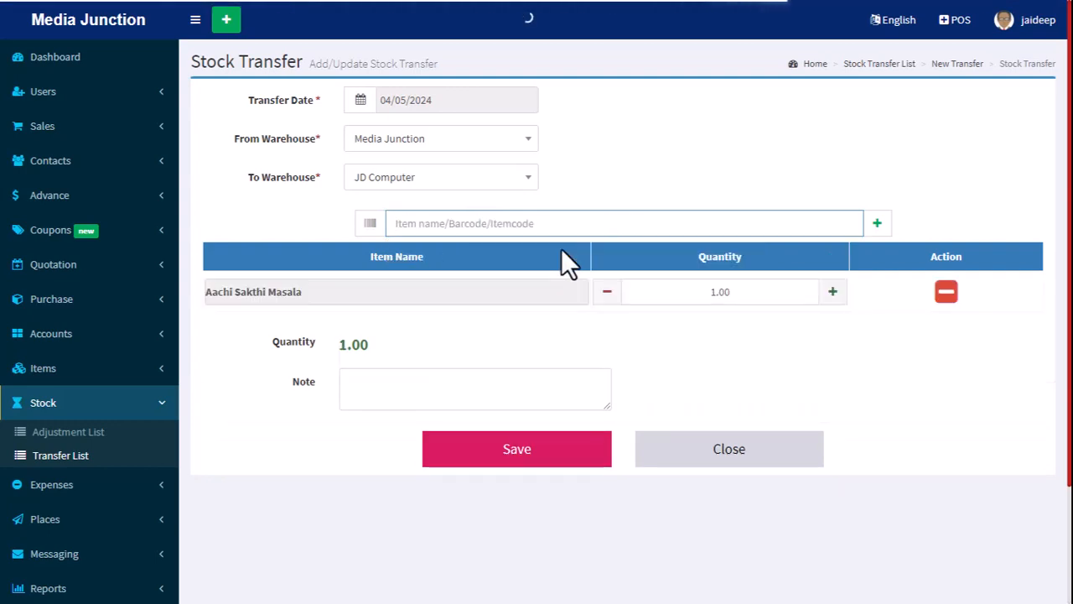
pyautogui.click(744, 292)
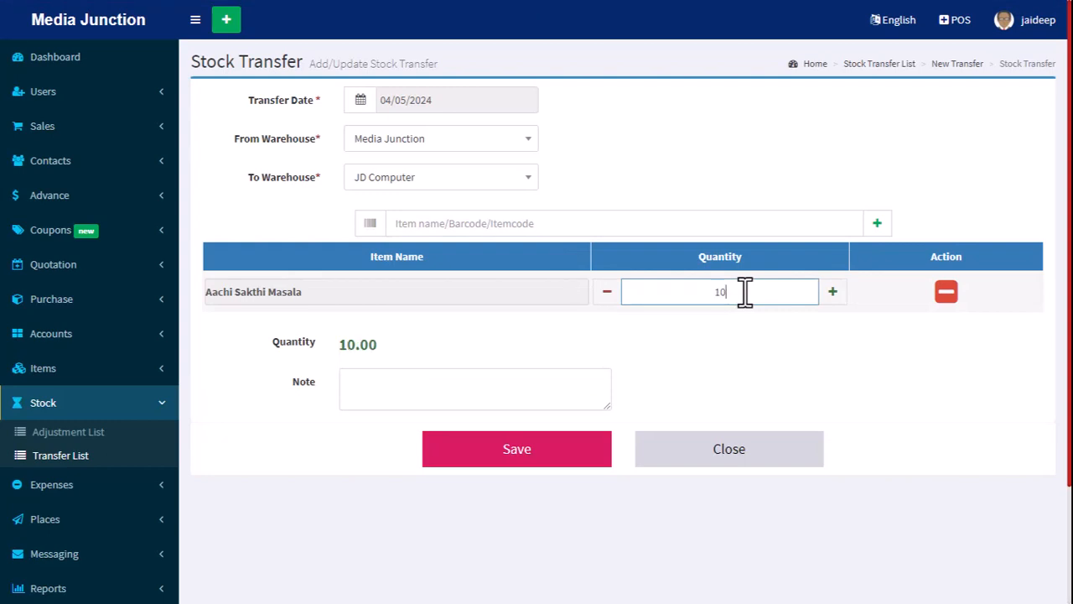
pyautogui.click(496, 462)
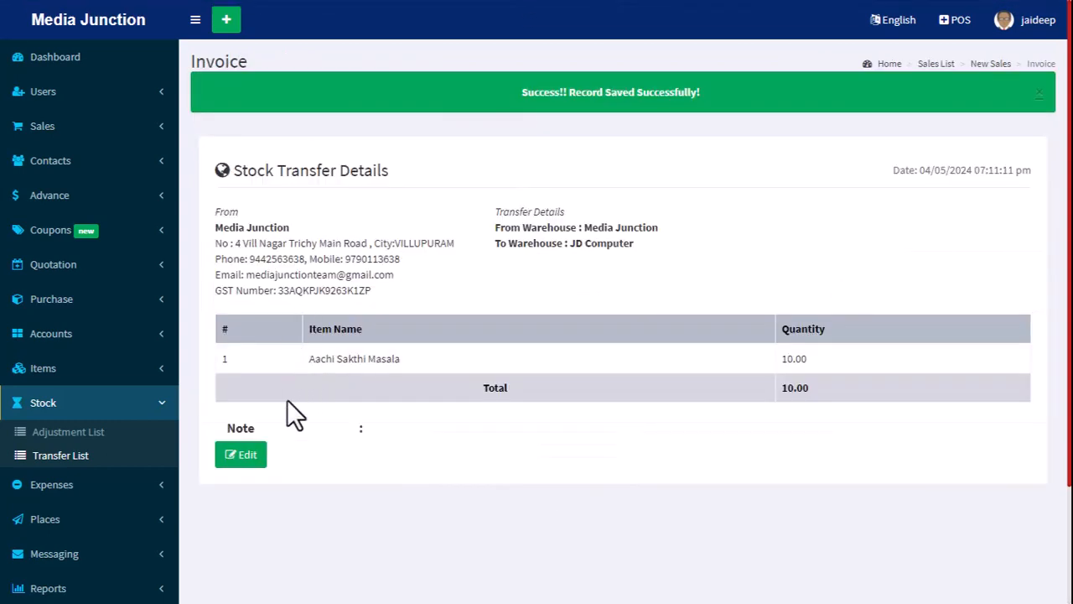
# Edit the saved transfer to add the note "Stock Transfer", update it, and dismiss the notification.
pyautogui.click(240, 455)
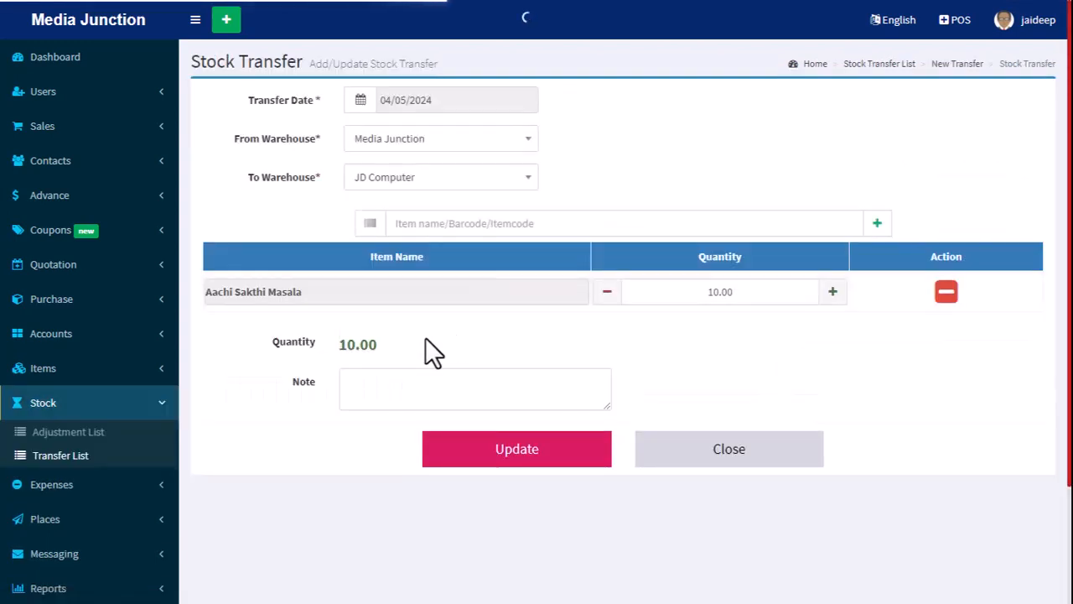
pyautogui.click(369, 382)
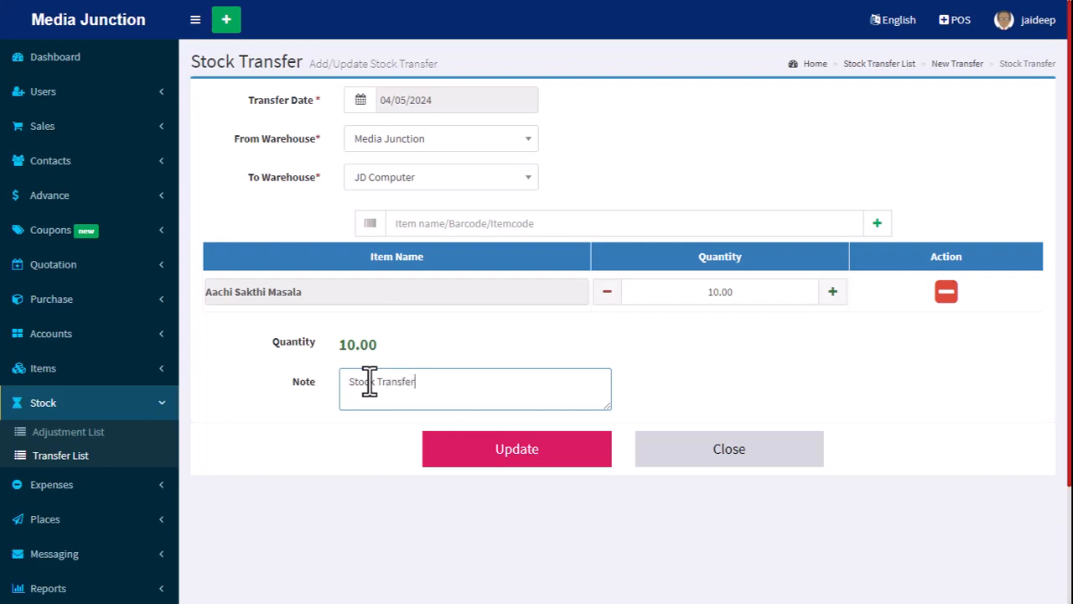
pyautogui.click(518, 463)
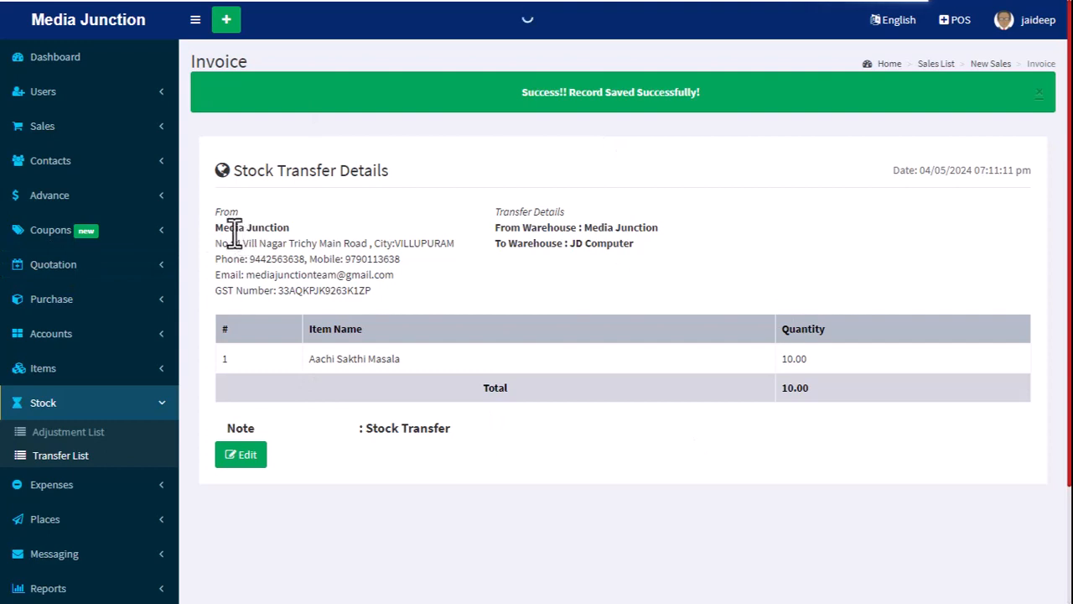
pyautogui.moveTo(216, 211); pyautogui.dragTo(696, 277)
pyautogui.click(696, 276)
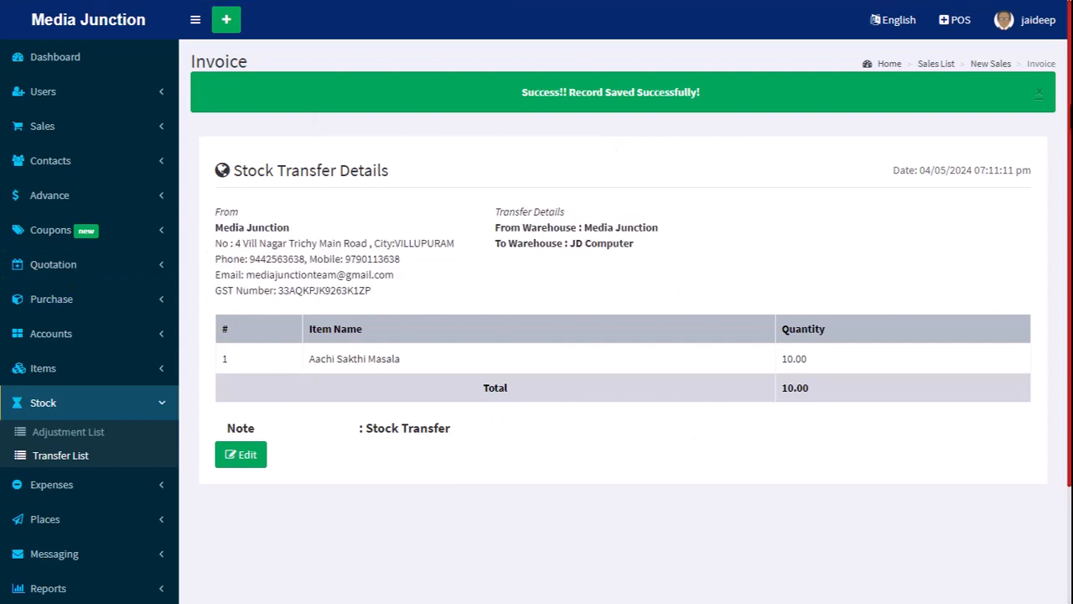
pyautogui.click(1038, 94)
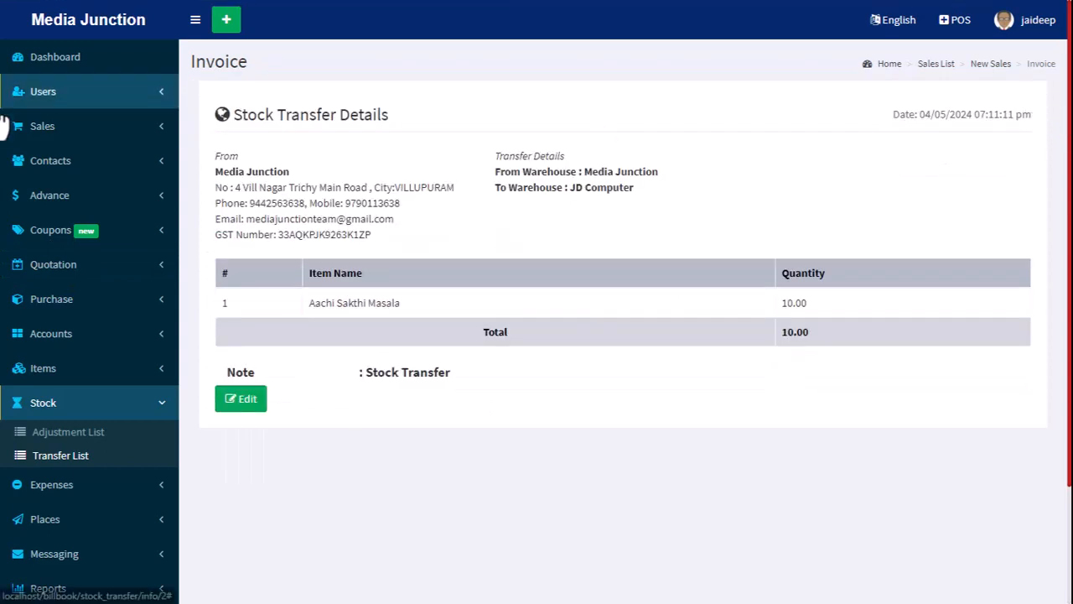
# Sign out of the admin account and sign in as test with the account password.
pyautogui.click(1040, 24)
pyautogui.click(1027, 202)
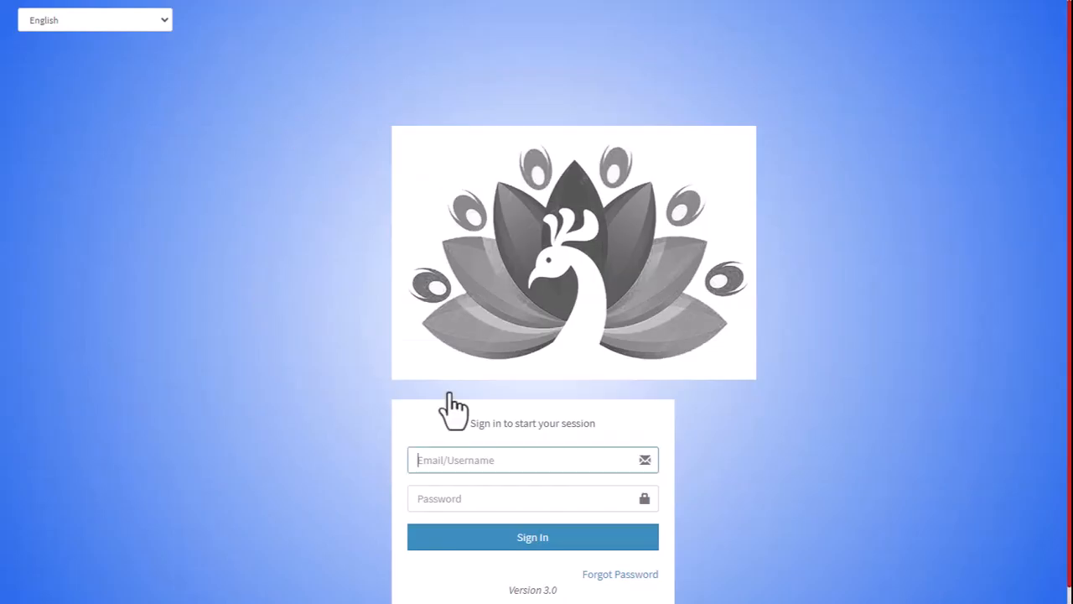
pyautogui.click(469, 466)
pyautogui.write('testr')
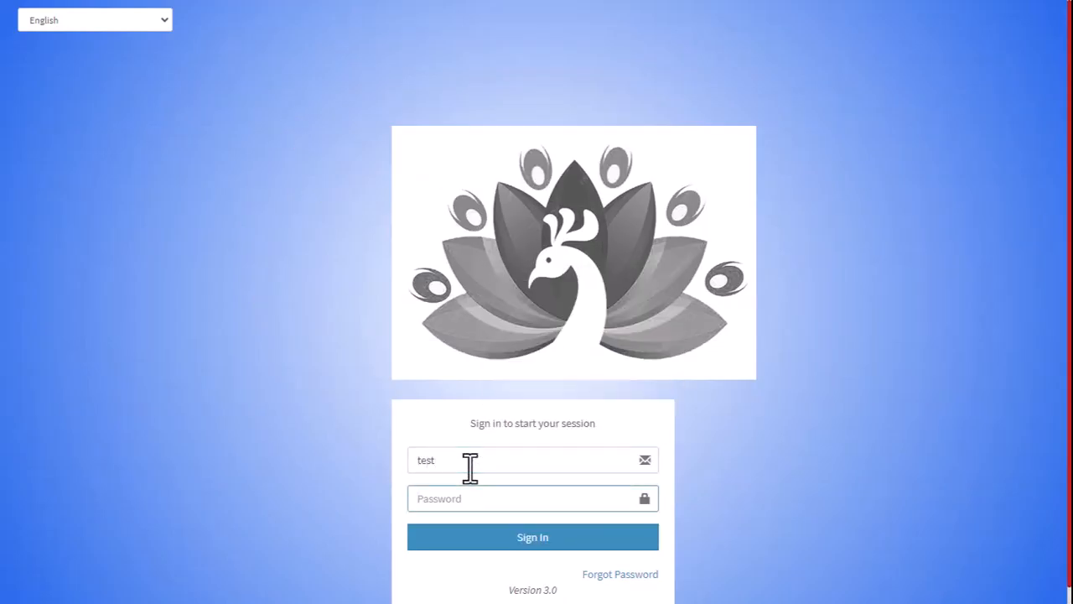
pyautogui.press('Return')
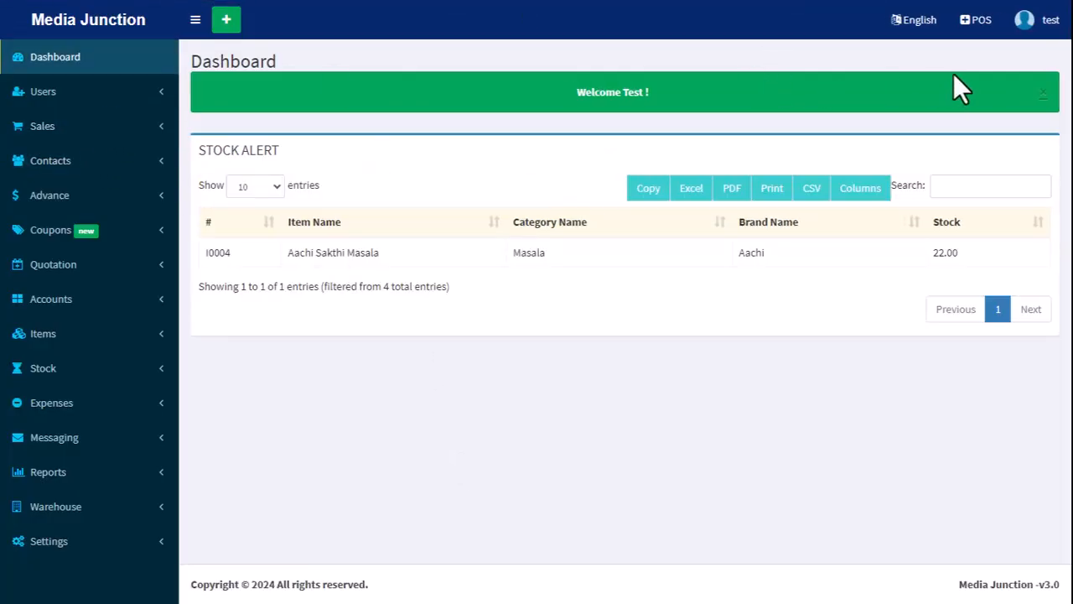
# On the POS screen, try to add Poomex Baniyan-95 and add one Aachi Sakthi Masala to the JD Computer sale.
pyautogui.click(964, 20)
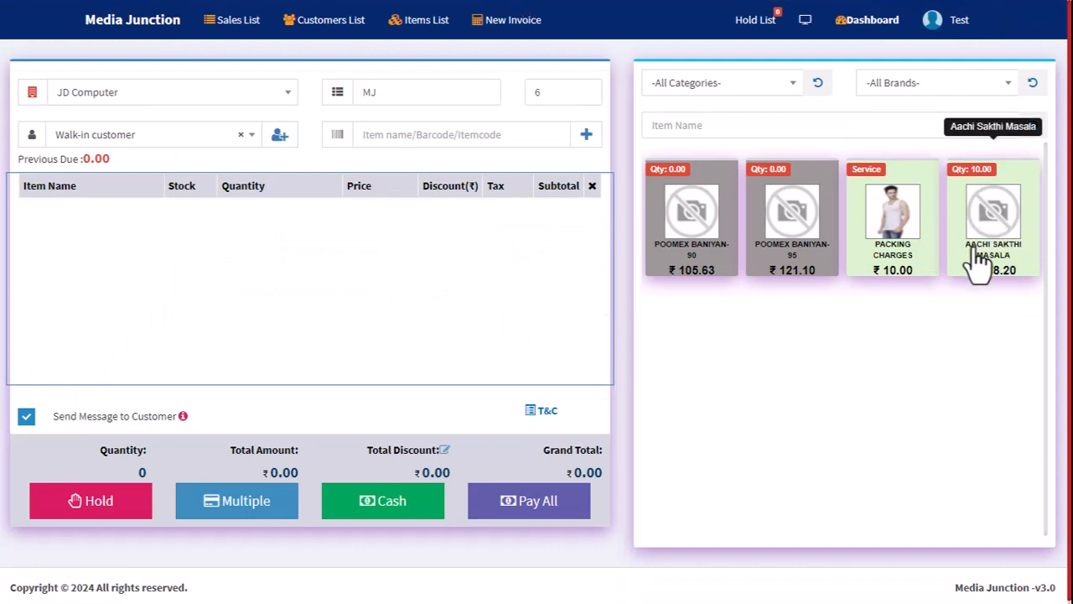
pyautogui.tripleClick(770, 256)
pyautogui.click(767, 257)
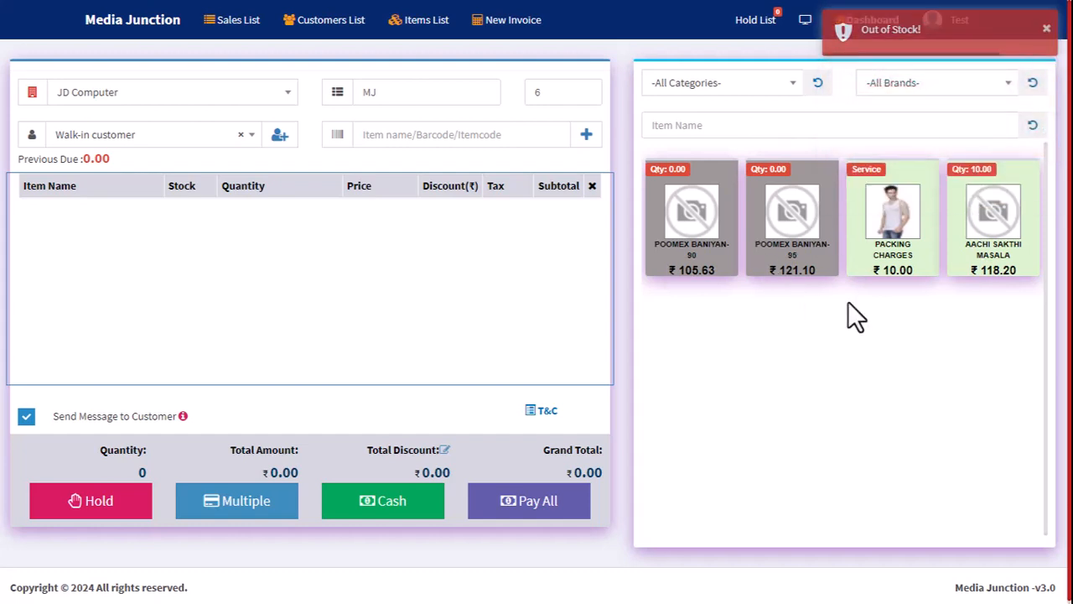
pyautogui.click(988, 243)
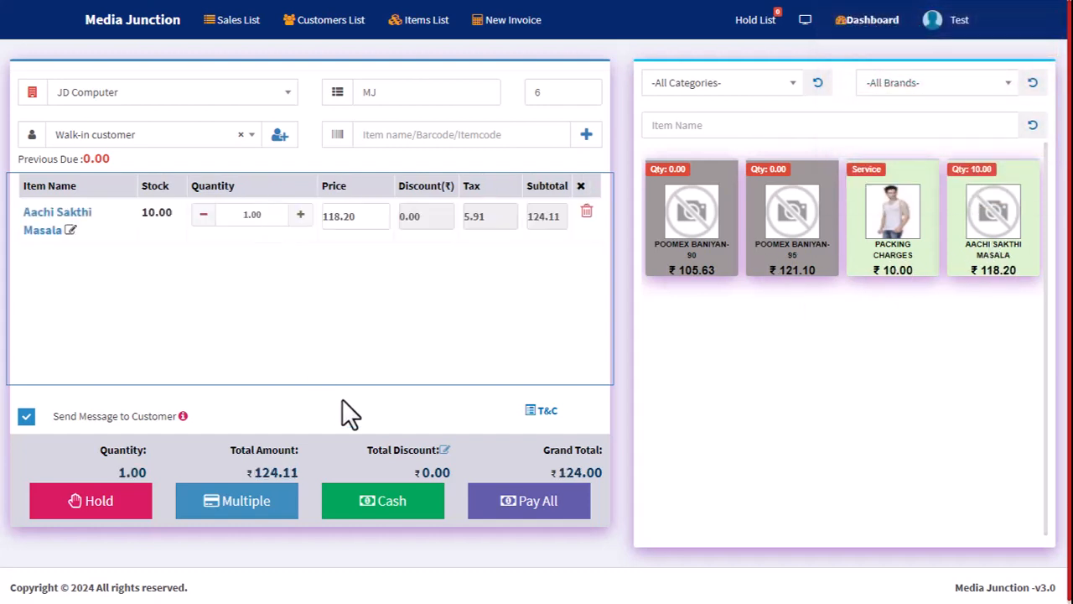
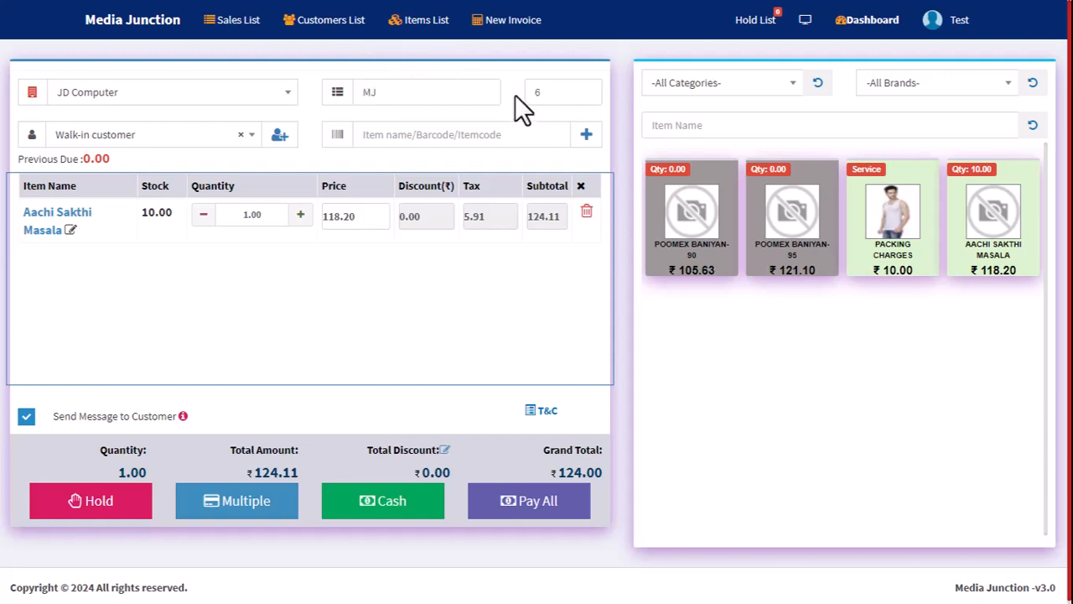
# Find "aach" in the sale's item search to raise Aachi Sakthi Masala to a quantity of 2.
pyautogui.click(480, 141)
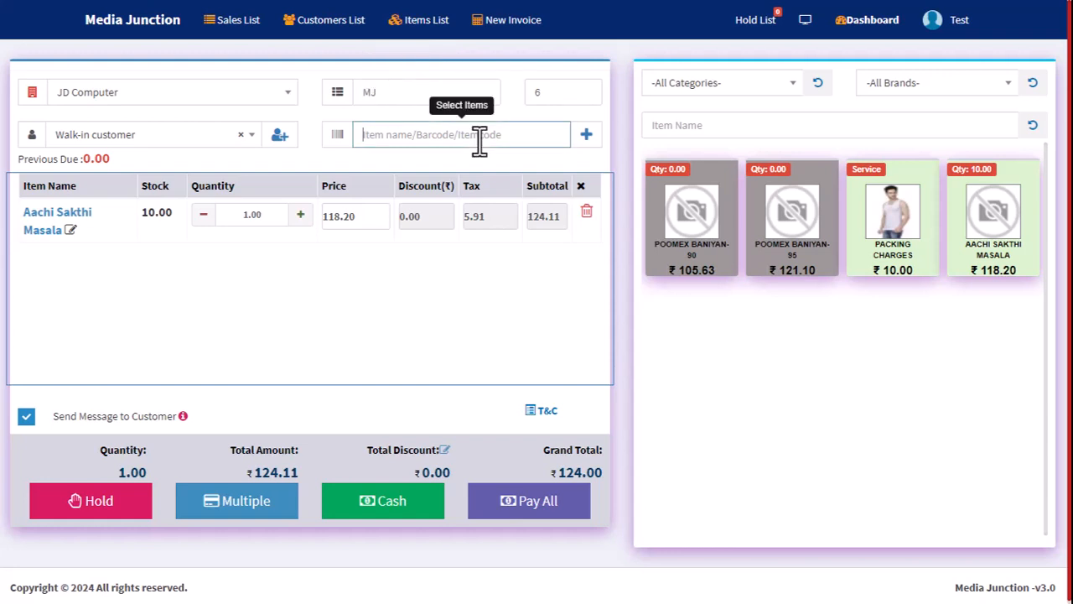
pyautogui.write('aach')
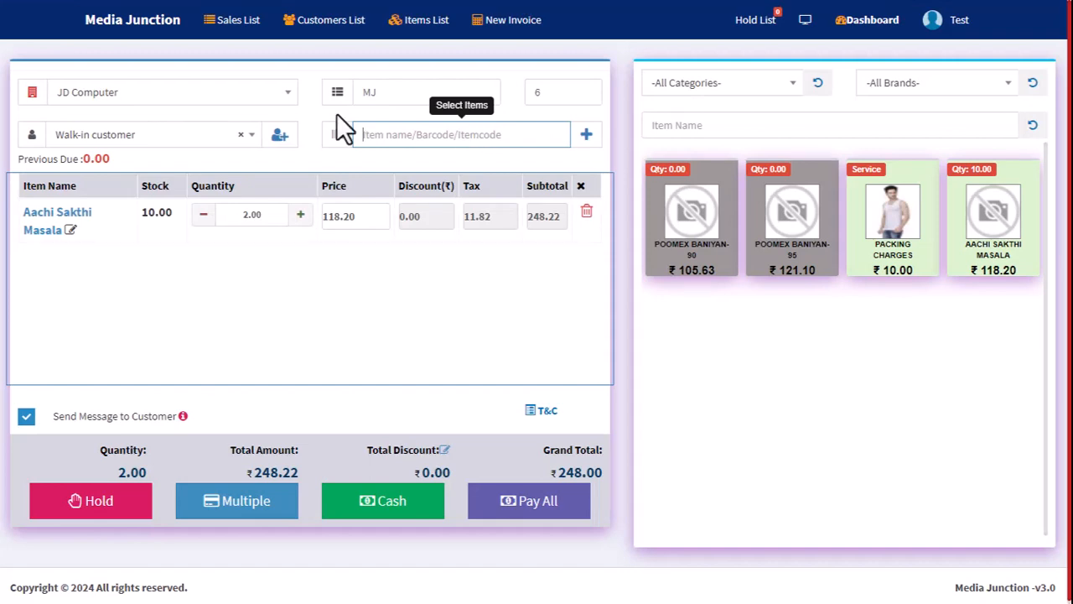
# Open the new customer form, review its contact and address fields, and close it without saving.
pyautogui.click(277, 136)
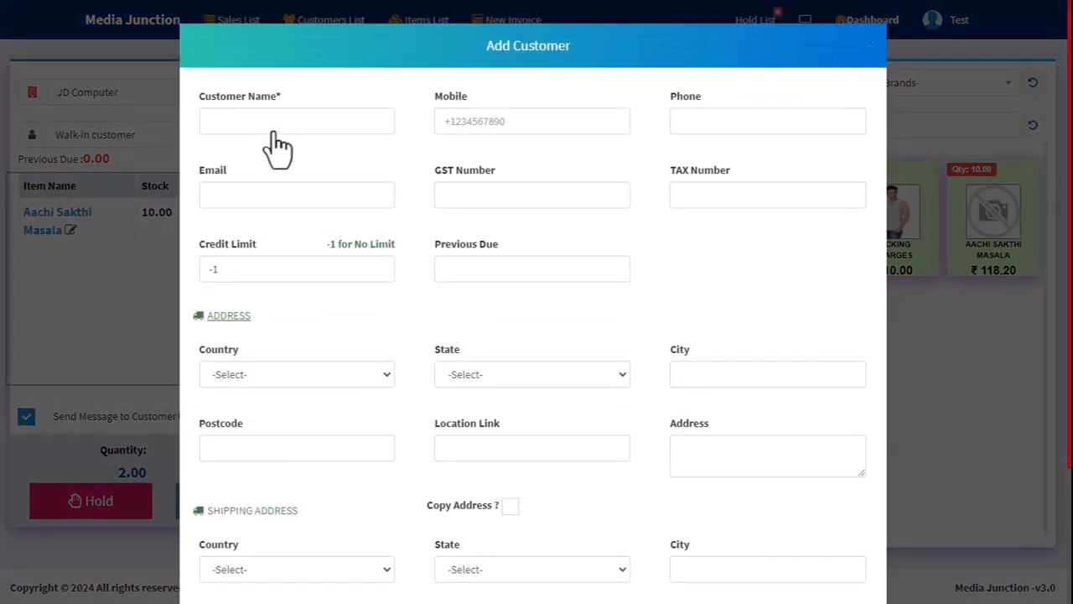
pyautogui.scroll(-3, 377, 391)
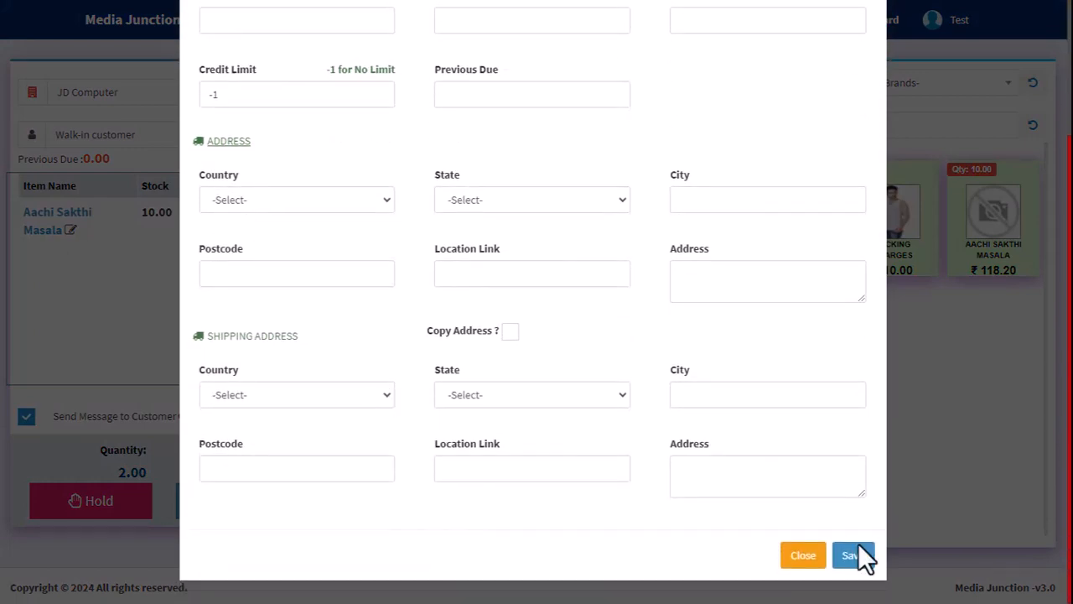
pyautogui.scroll(3, 425, 173)
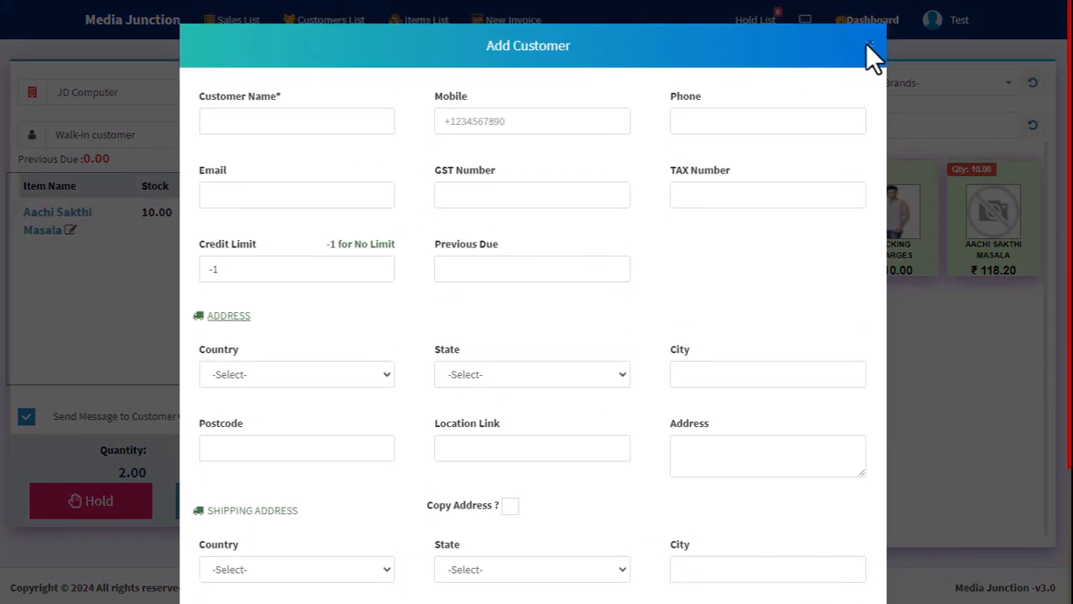
pyautogui.click(869, 43)
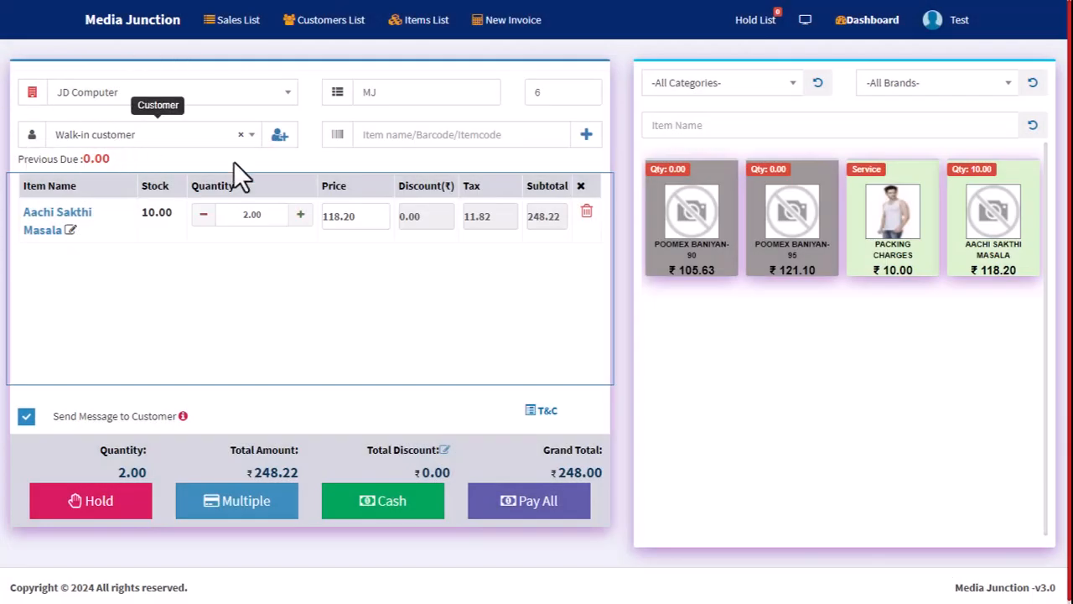
# Take a cash payment of 250 for the sale, check the change to return, and save and print the invoice.
pyautogui.click(374, 502)
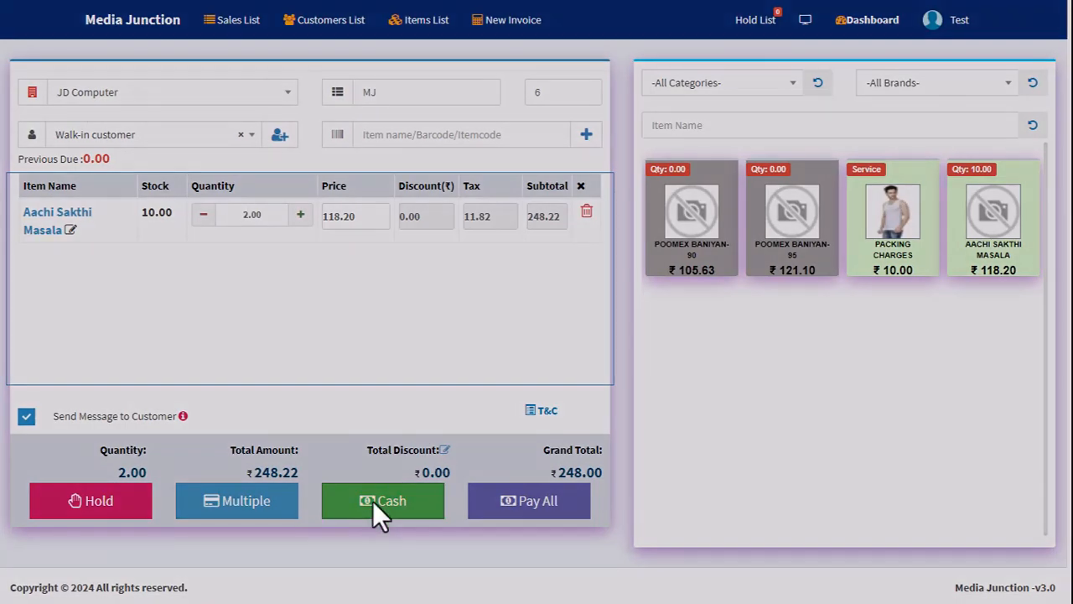
pyautogui.click(295, 249)
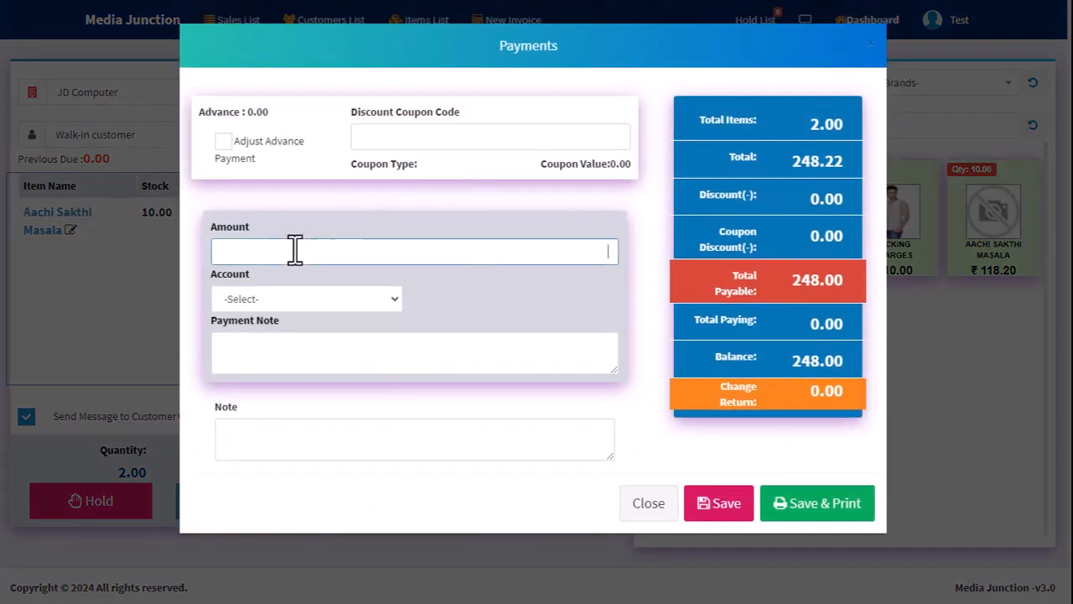
pyautogui.write('250')
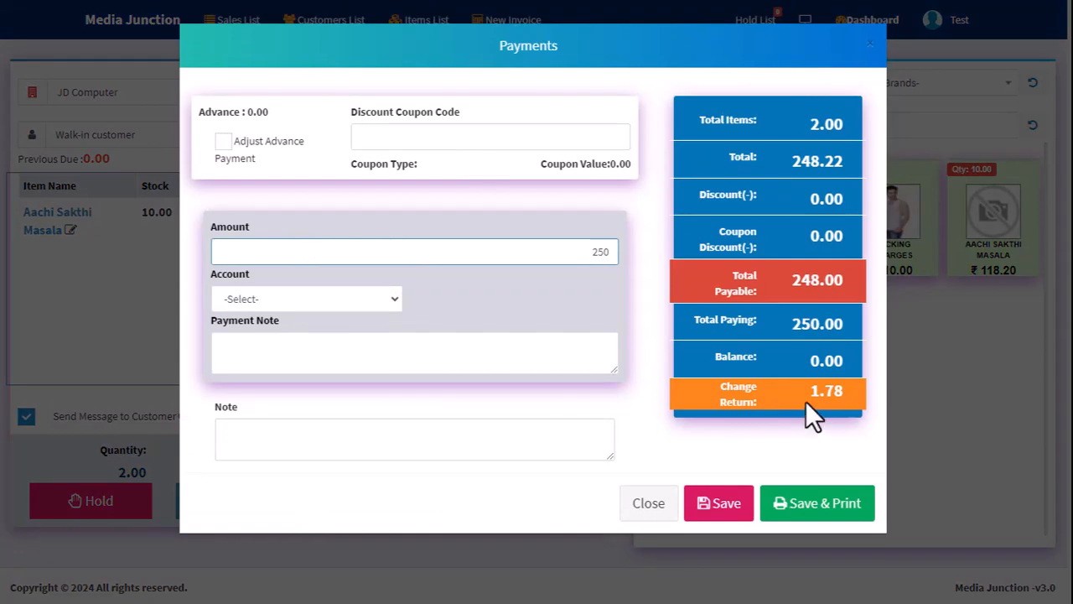
pyautogui.moveTo(809, 391); pyautogui.dragTo(853, 406)
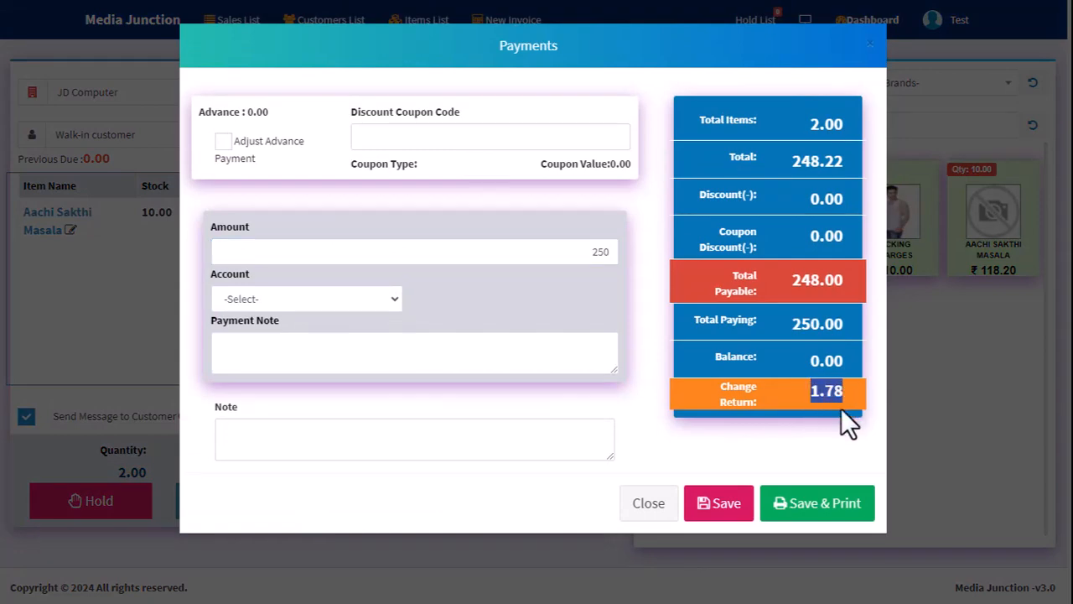
pyautogui.click(793, 506)
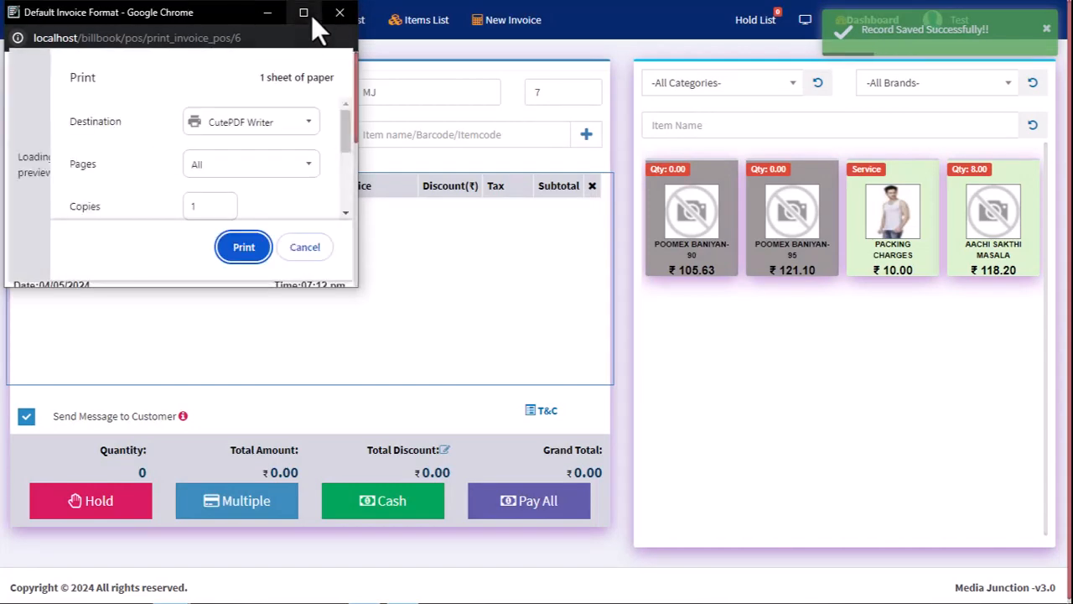
# Maximize the invoice print window and set the paper size to A5 in the additional print settings.
pyautogui.click(305, 13)
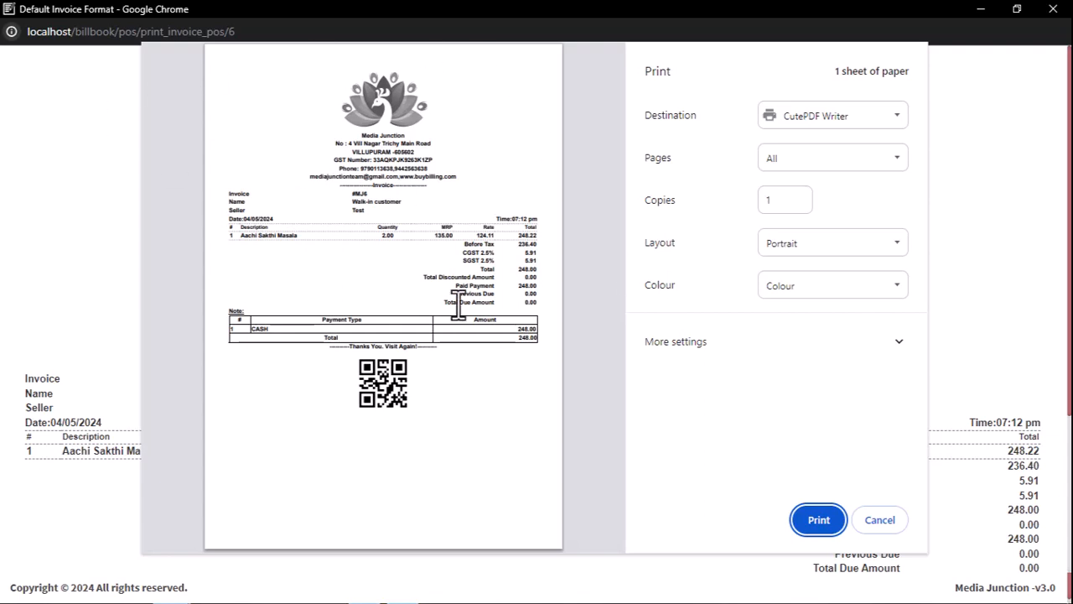
pyautogui.click(844, 349)
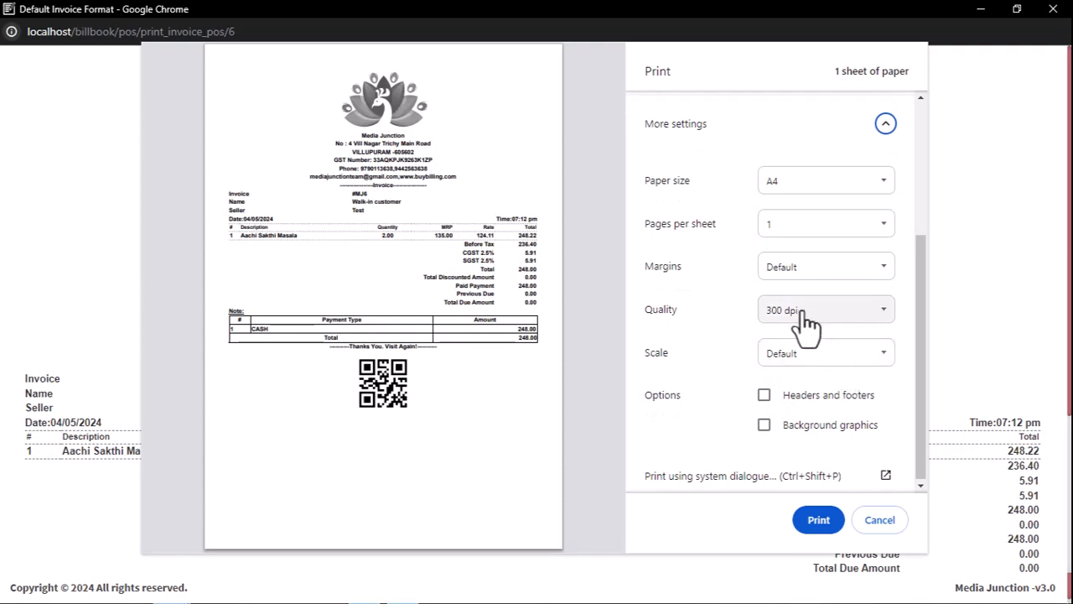
pyautogui.scroll(2, 803, 327)
pyautogui.click(791, 339)
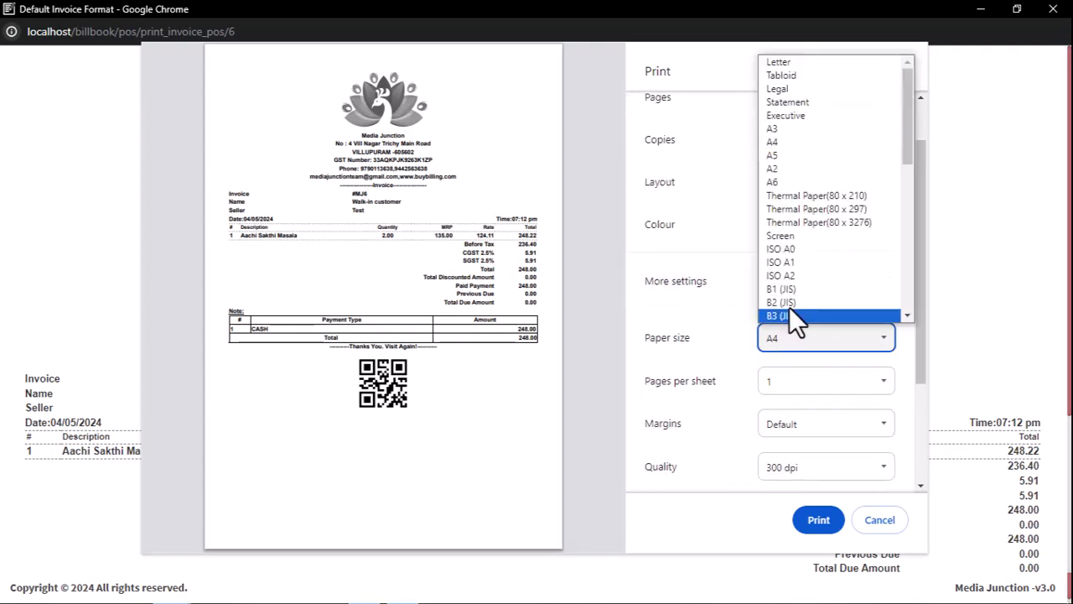
pyautogui.click(787, 155)
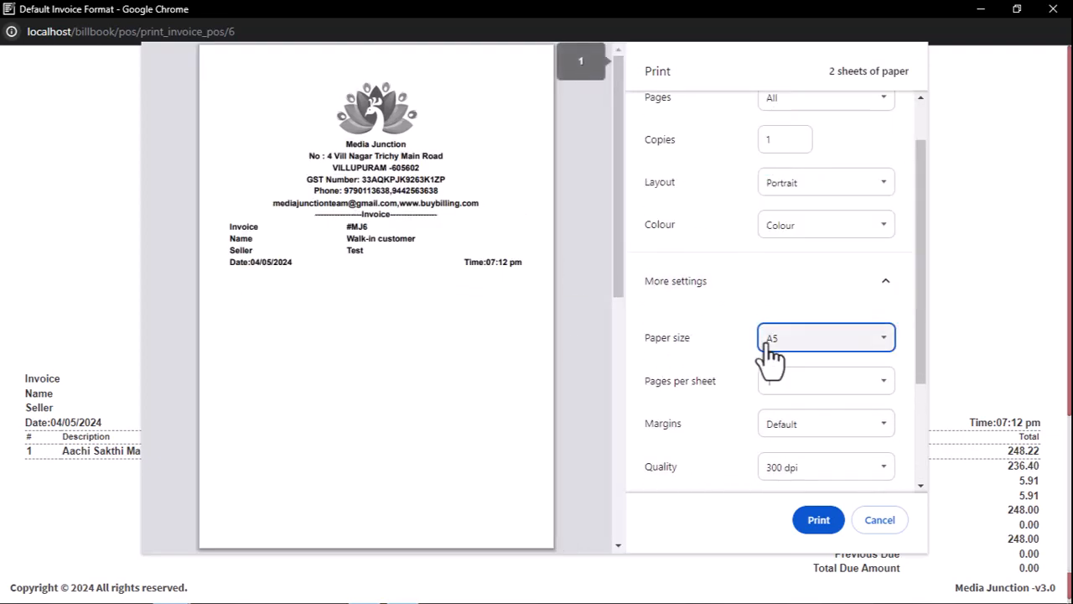
pyautogui.scroll(-2, 814, 367)
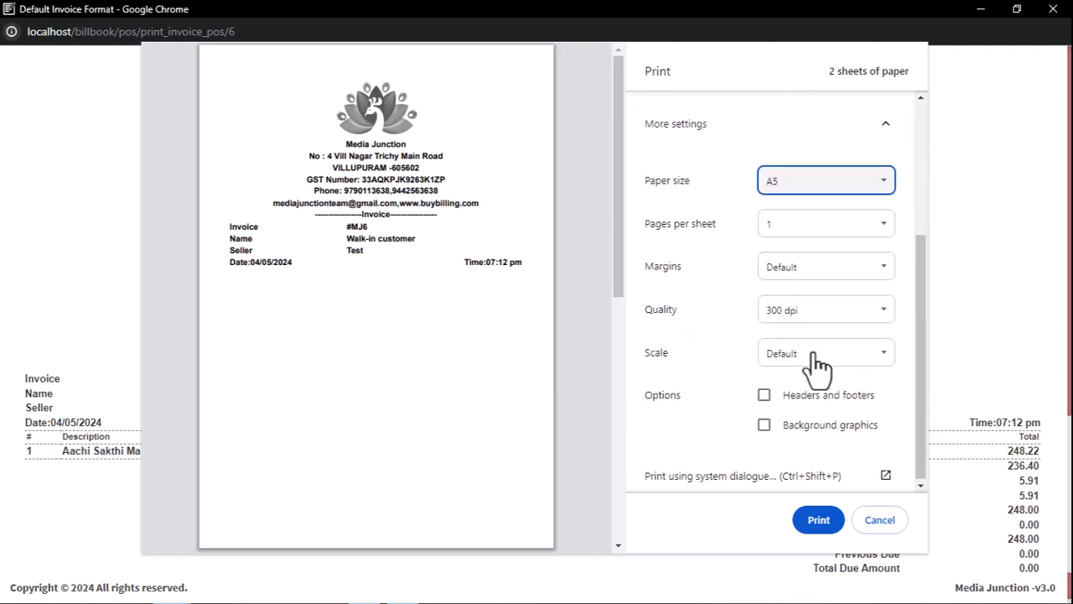
# Keep the page range at All, open the system print dialog, and cancel printing.
pyautogui.scroll(2, 768, 402)
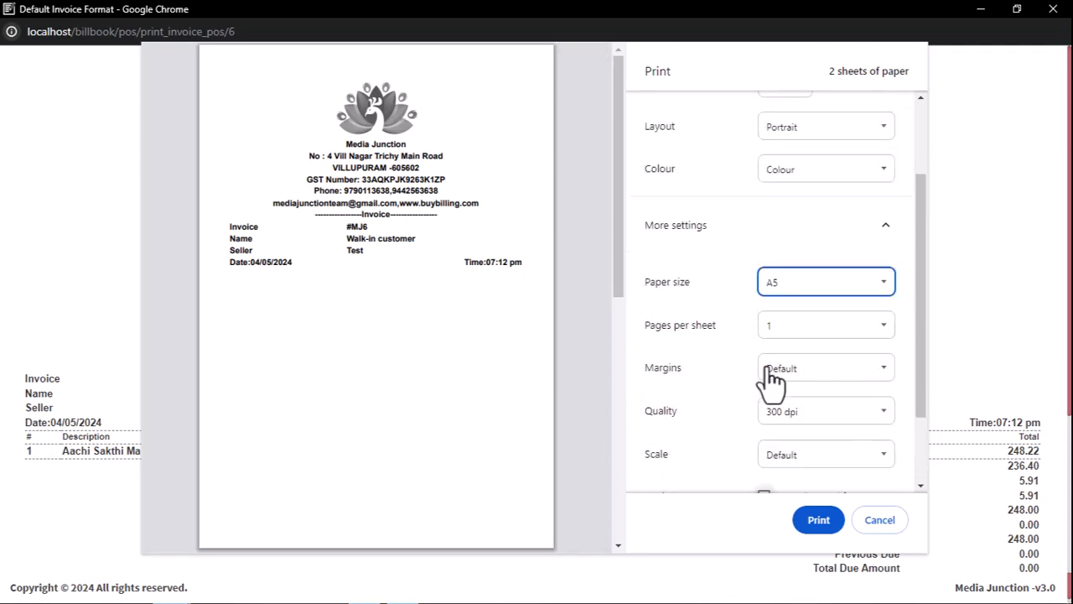
pyautogui.scroll(3, 768, 378)
pyautogui.click(798, 161)
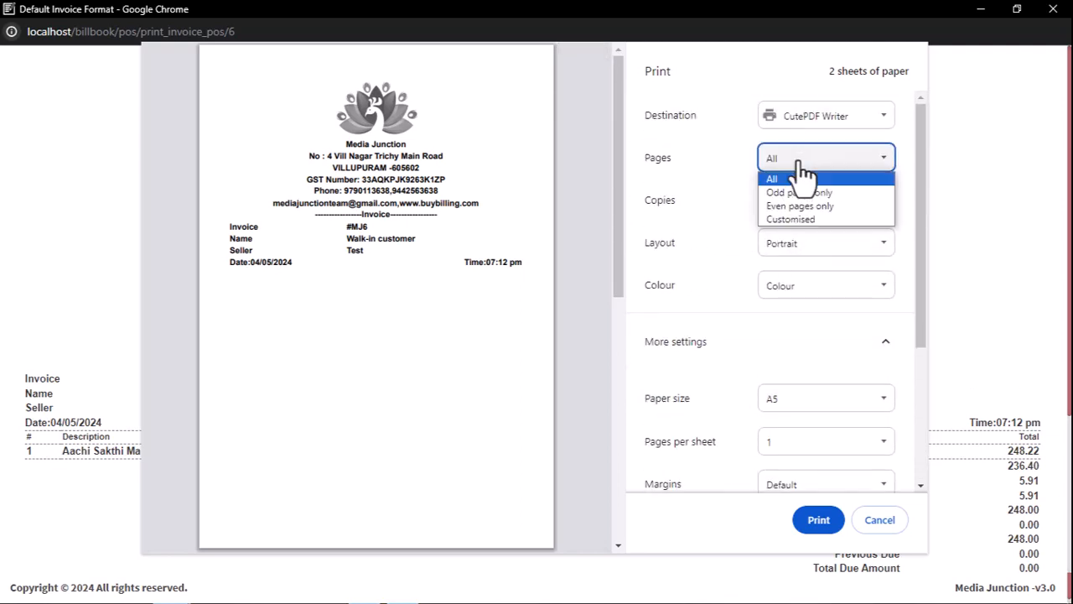
pyautogui.click(801, 176)
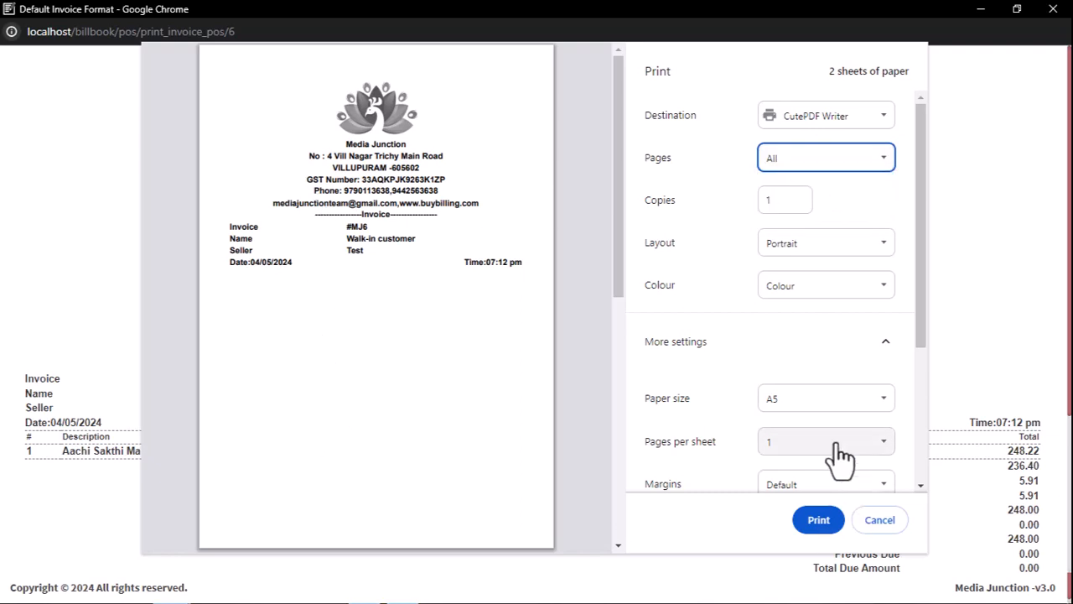
pyautogui.scroll(-3, 839, 455)
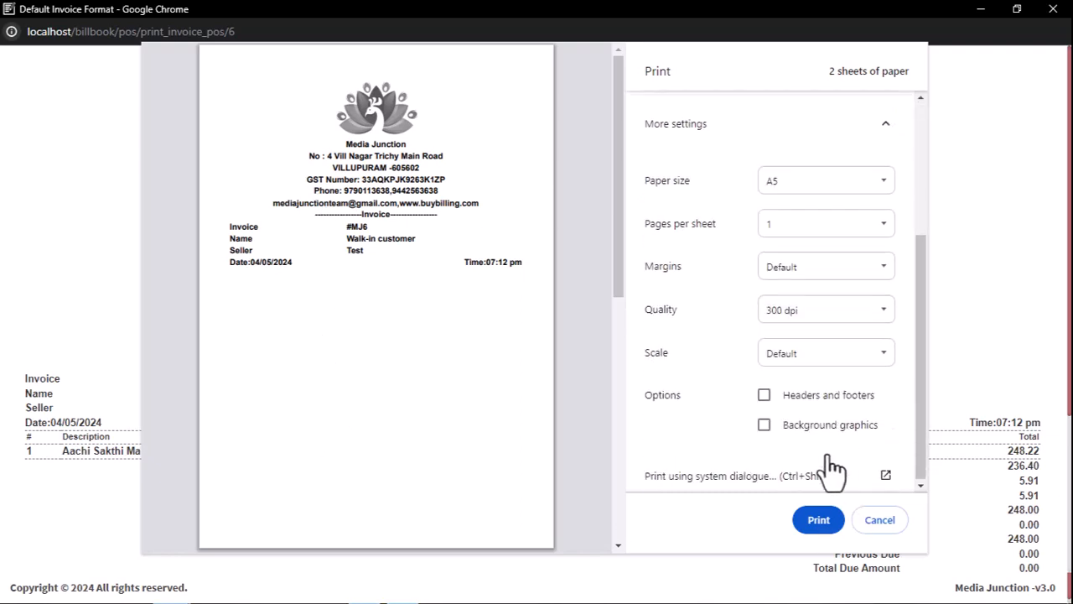
pyautogui.click(881, 476)
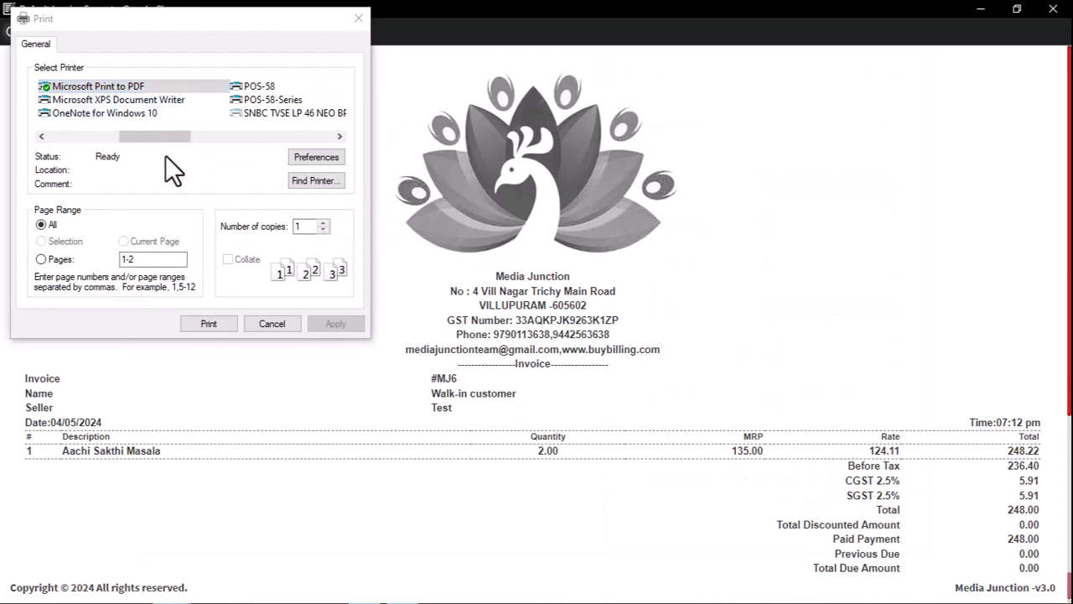
pyautogui.click(358, 19)
# Examine the invoice's company header, CGST and SGST lines, payment table and QR code, and close the invoice window.
pyautogui.scroll(-2, 663, 447)
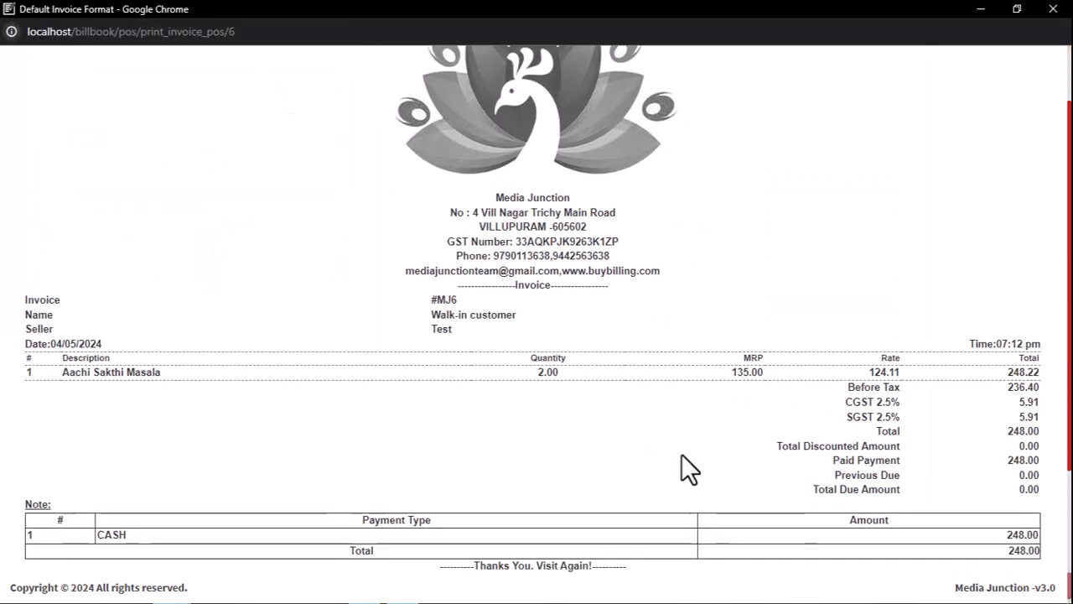
pyautogui.moveTo(848, 403); pyautogui.dragTo(949, 400)
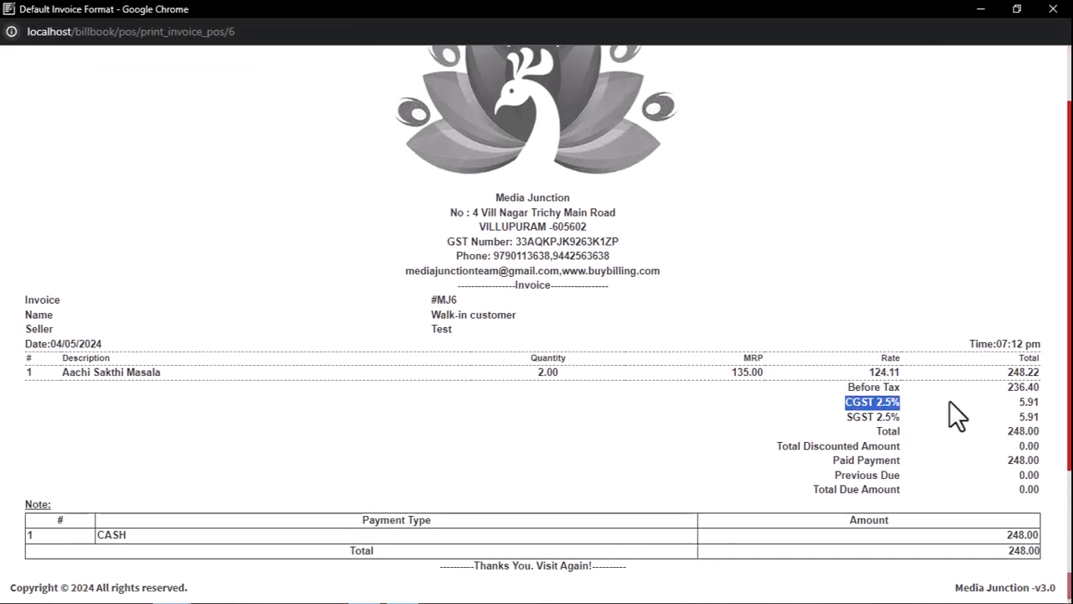
pyautogui.moveTo(847, 417); pyautogui.dragTo(905, 419)
pyautogui.click(940, 421)
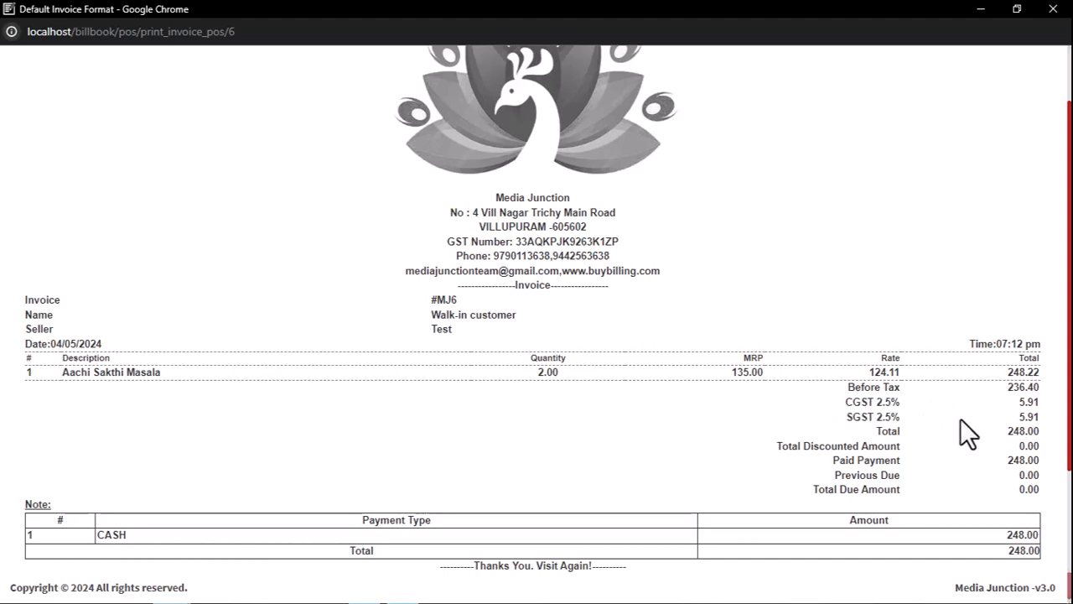
pyautogui.scroll(-2, 705, 419)
pyautogui.scroll(-2, 491, 511)
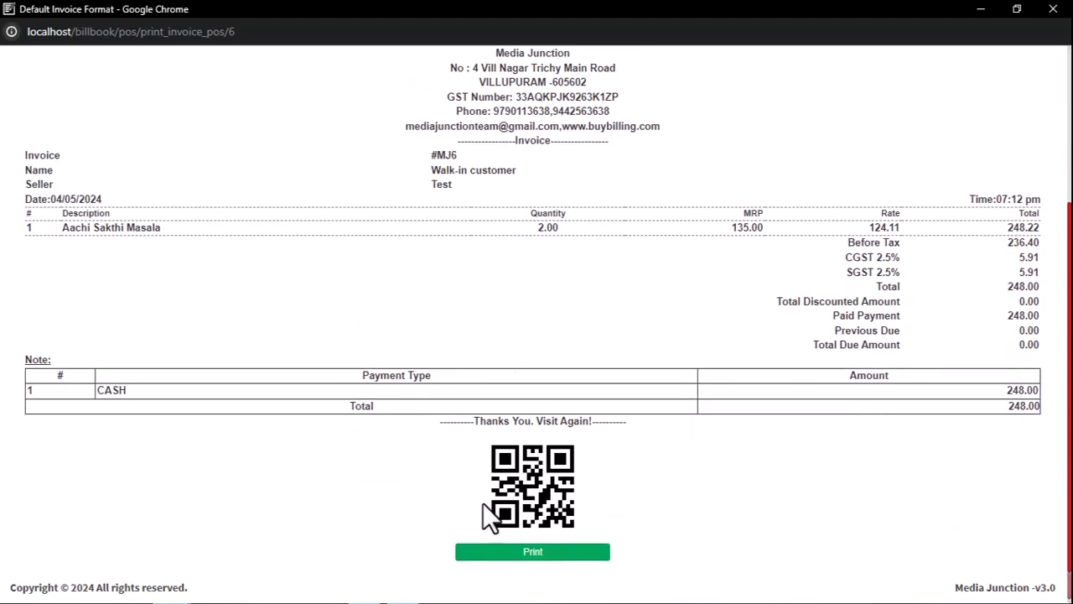
pyautogui.scroll(3, 587, 462)
pyautogui.scroll(-3, 616, 507)
pyautogui.scroll(3, 307, 537)
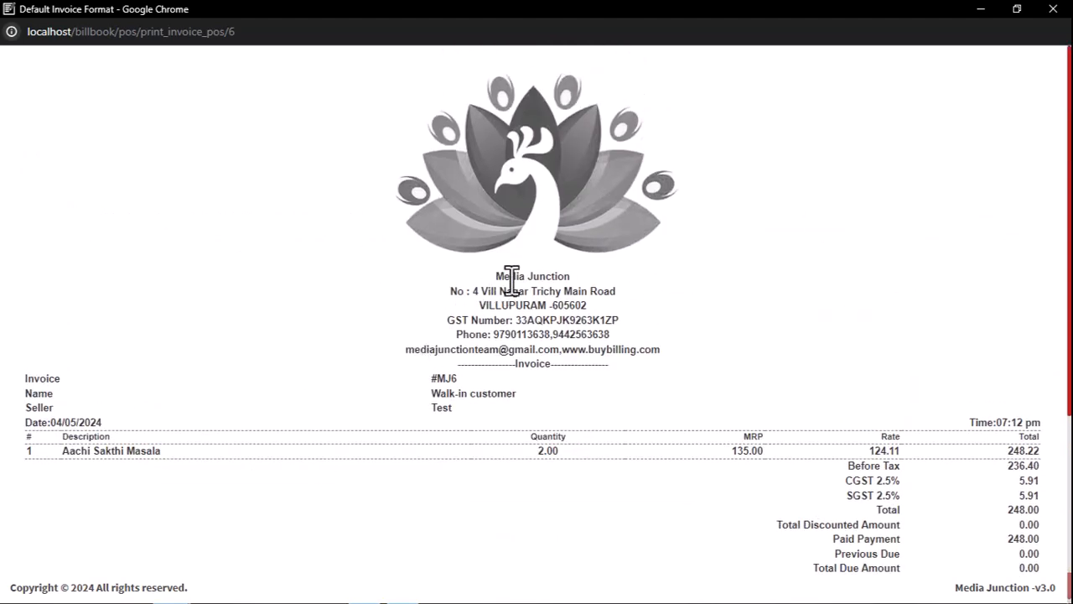
pyautogui.moveTo(496, 276); pyautogui.dragTo(713, 350)
pyautogui.click(710, 367)
pyautogui.scroll(-2, 710, 367)
pyautogui.scroll(-1, 349, 337)
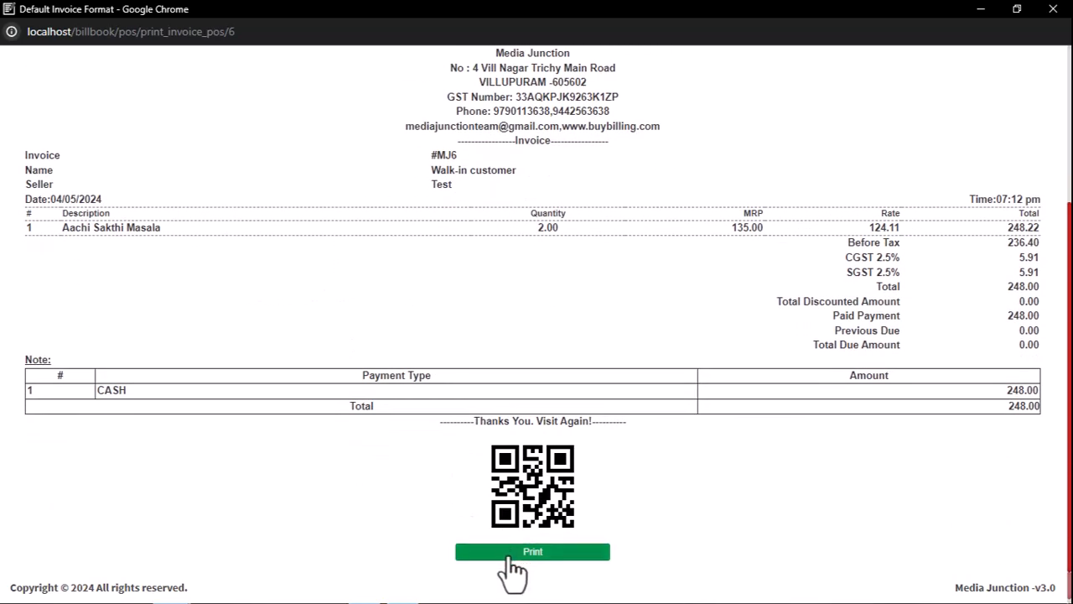
pyautogui.click(1054, 10)
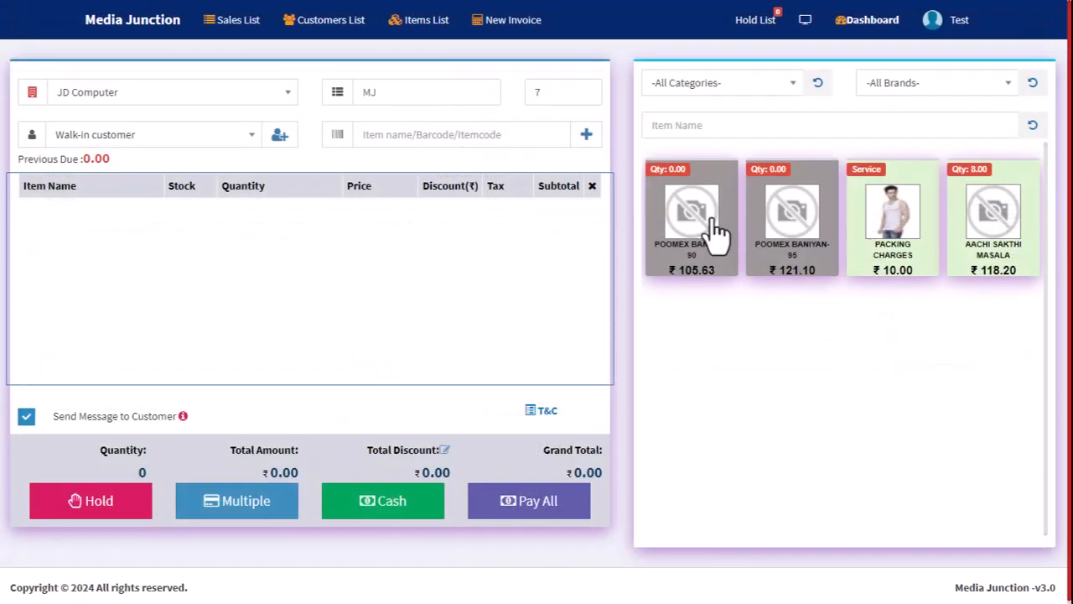
# Go to the sales list and view the full sales invoice of the walk-in customer's paid sale.
pyautogui.click(233, 21)
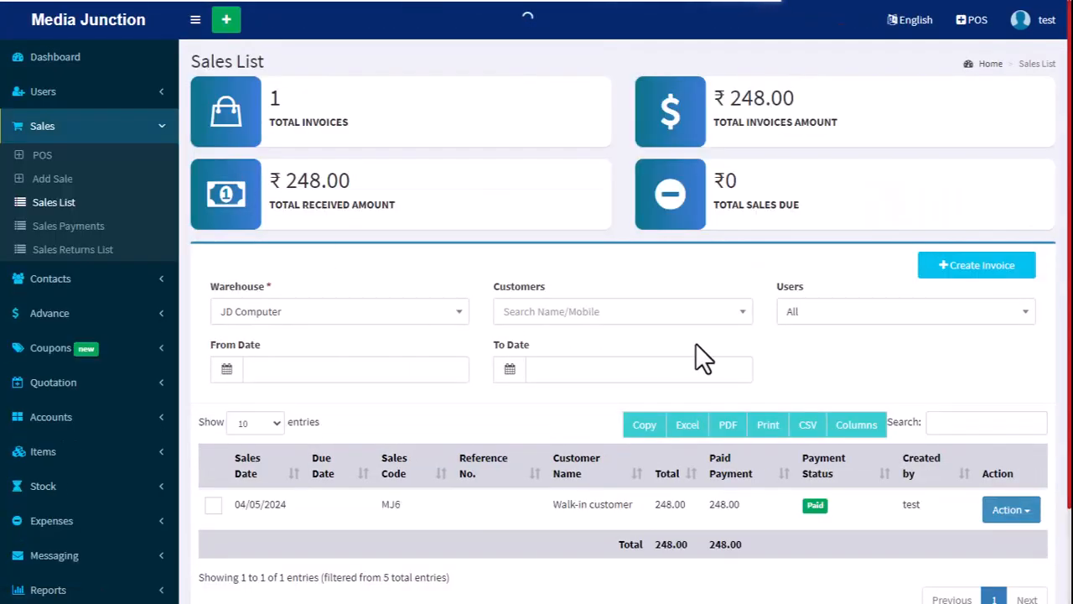
pyautogui.click(1022, 511)
pyautogui.click(997, 537)
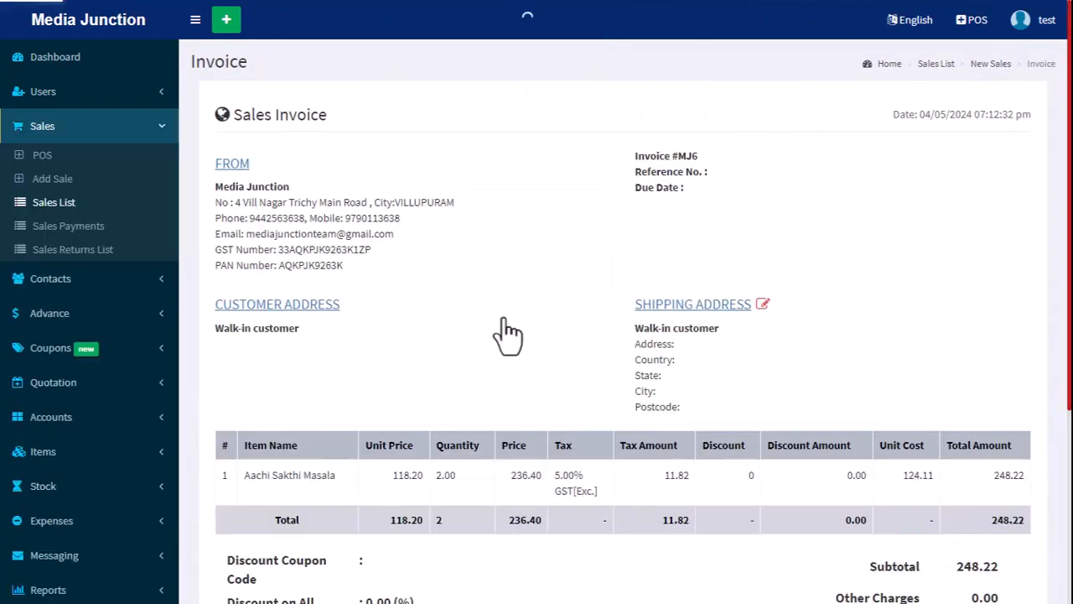
pyautogui.scroll(-3, 449, 351)
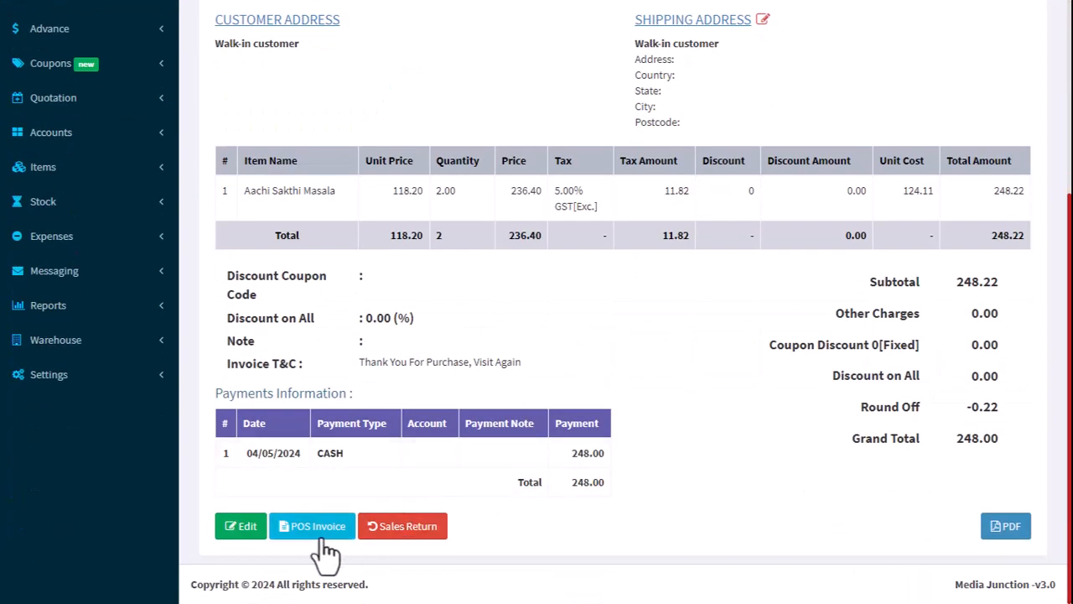
# Download the sales invoice as a PDF and open invoice_100_4 to examine its item and tax details.
pyautogui.click(1005, 527)
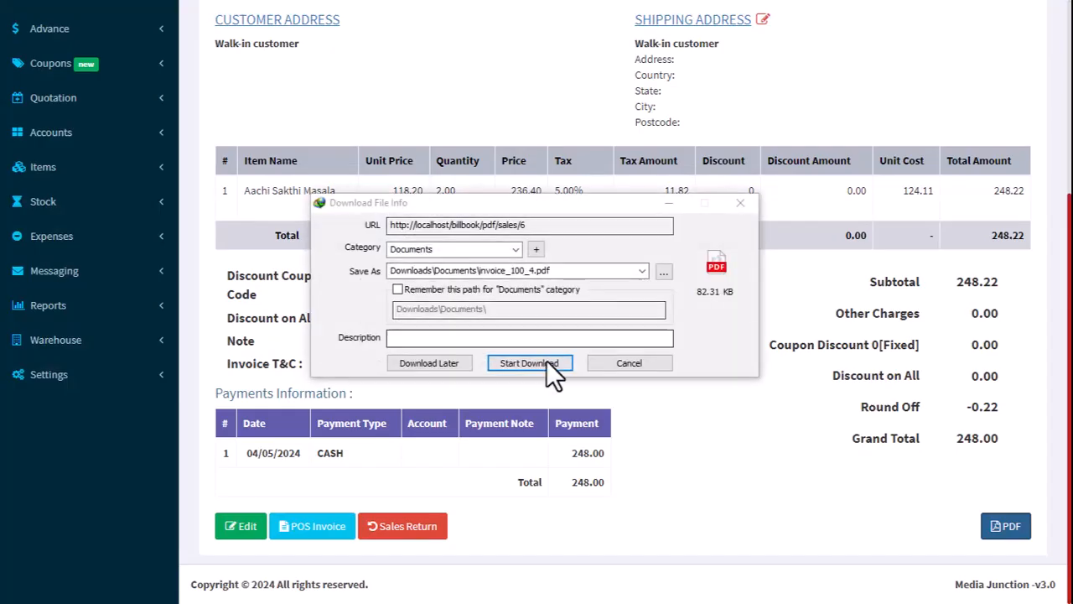
pyautogui.click(546, 361)
pyautogui.click(568, 345)
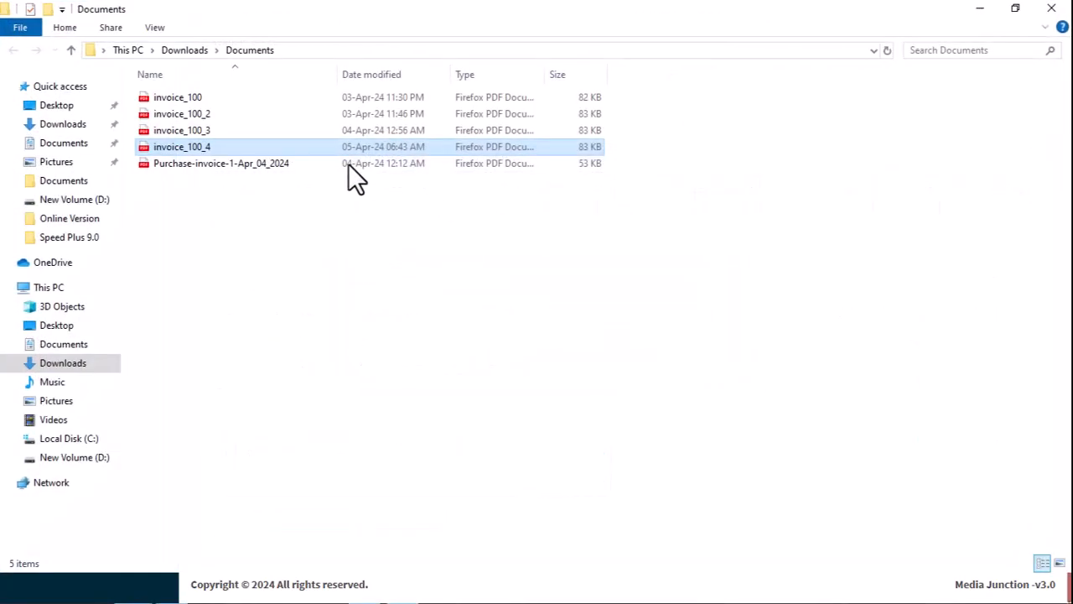
pyautogui.doubleClick(195, 145)
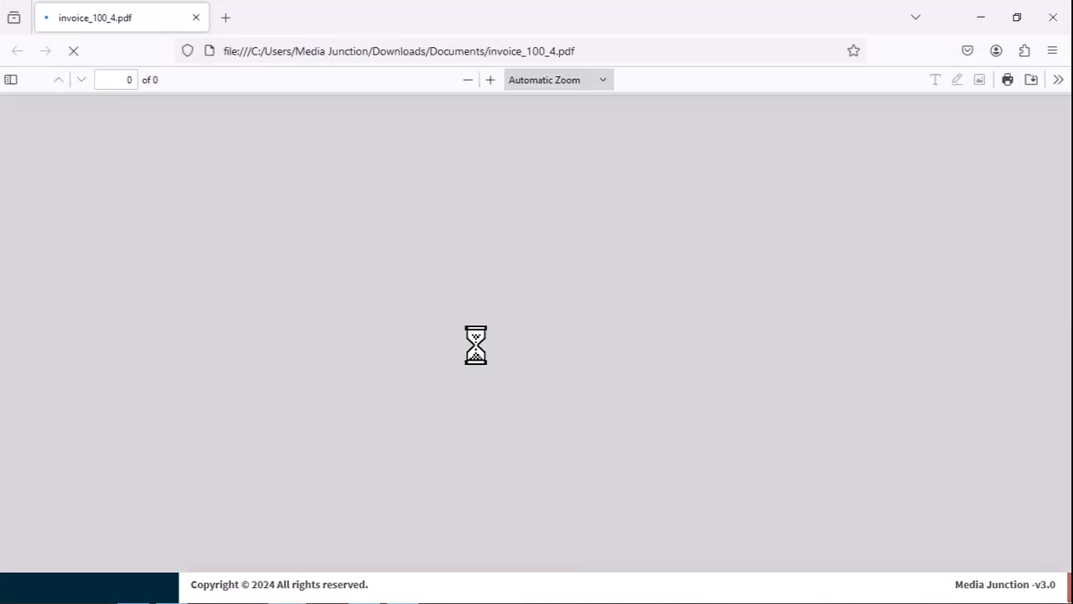
pyautogui.scroll(-5, 476, 344)
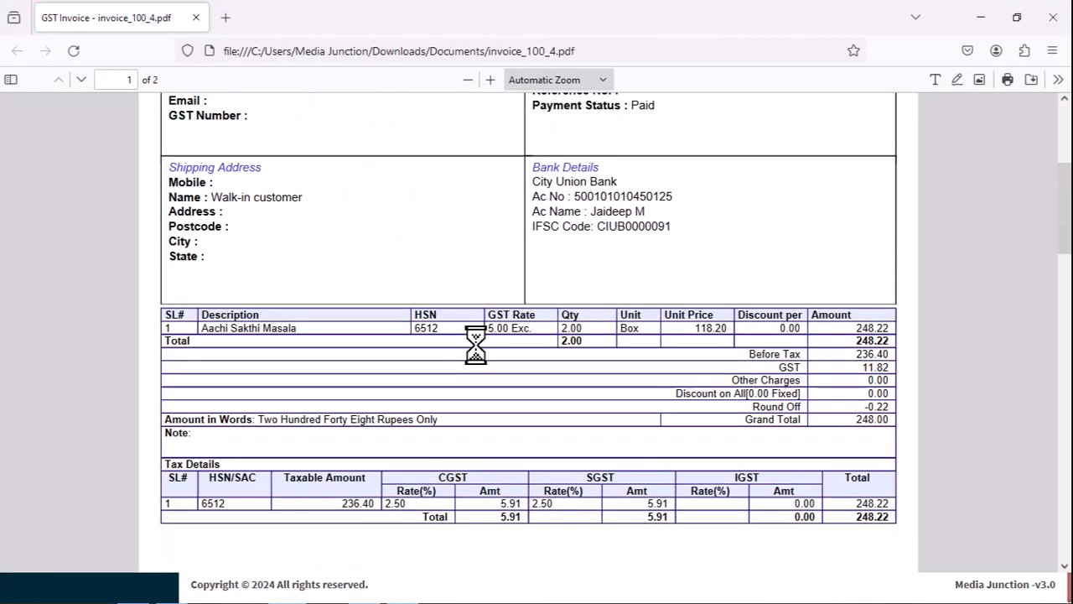
# Examine the Bill To, Shipping Address, Invoice Details and Bank Details blocks on the first page of the PDF invoice.
pyautogui.scroll(-3, 476, 345)
pyautogui.scroll(7, 476, 345)
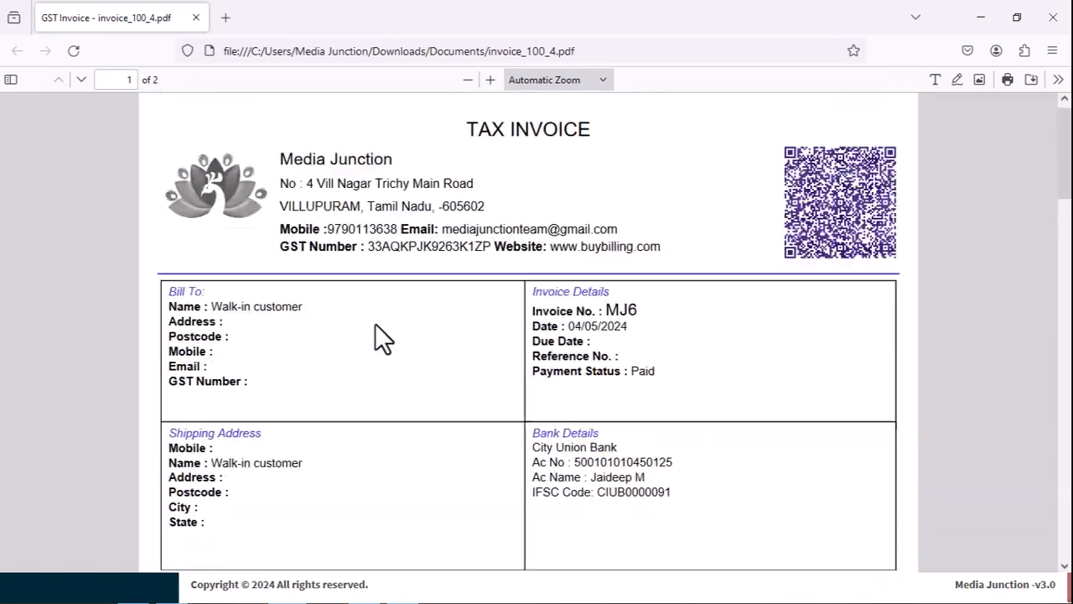
pyautogui.scroll(-2, 550, 428)
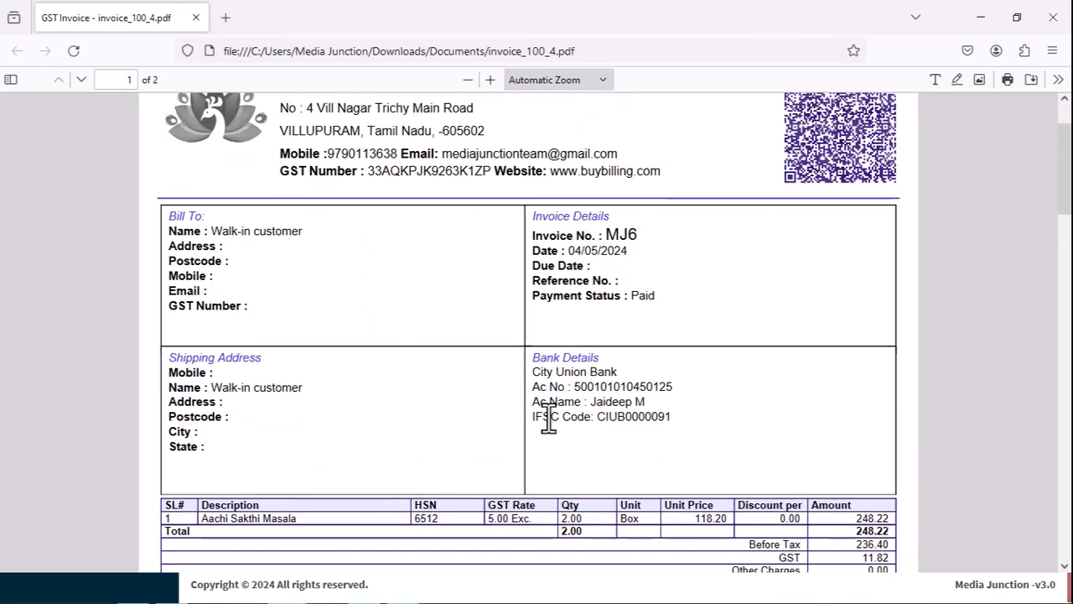
pyautogui.moveTo(536, 371); pyautogui.dragTo(701, 416)
pyautogui.click(703, 417)
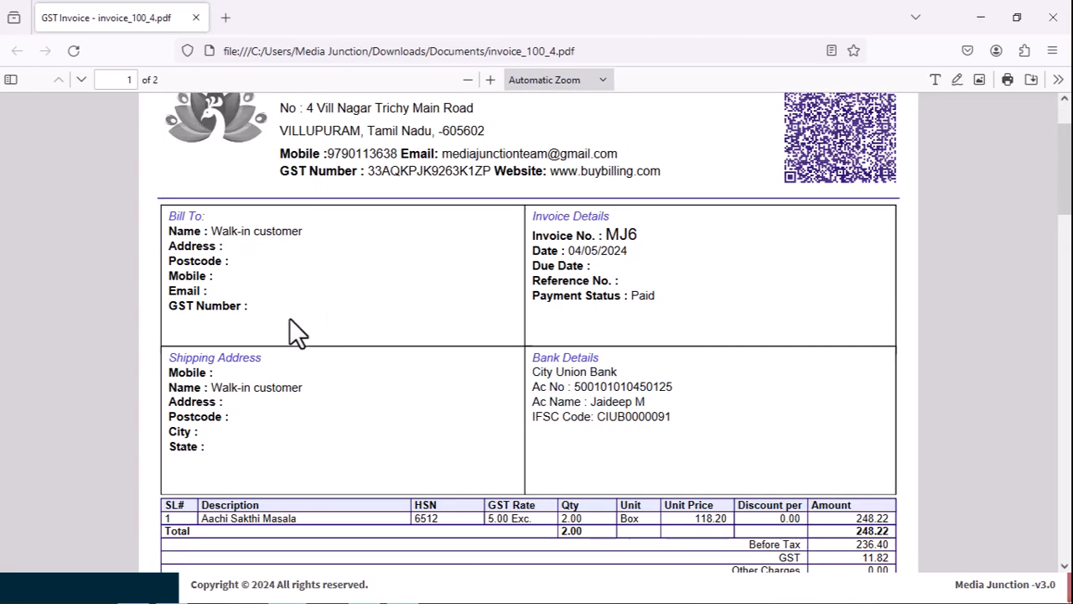
pyautogui.scroll(-3, 290, 327)
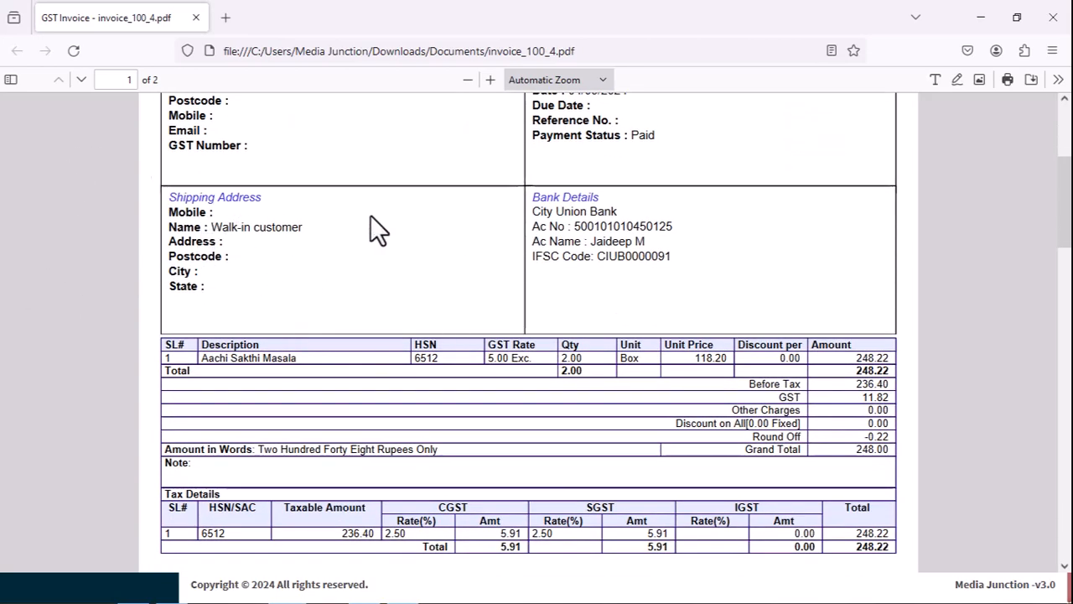
pyautogui.scroll(3, 365, 251)
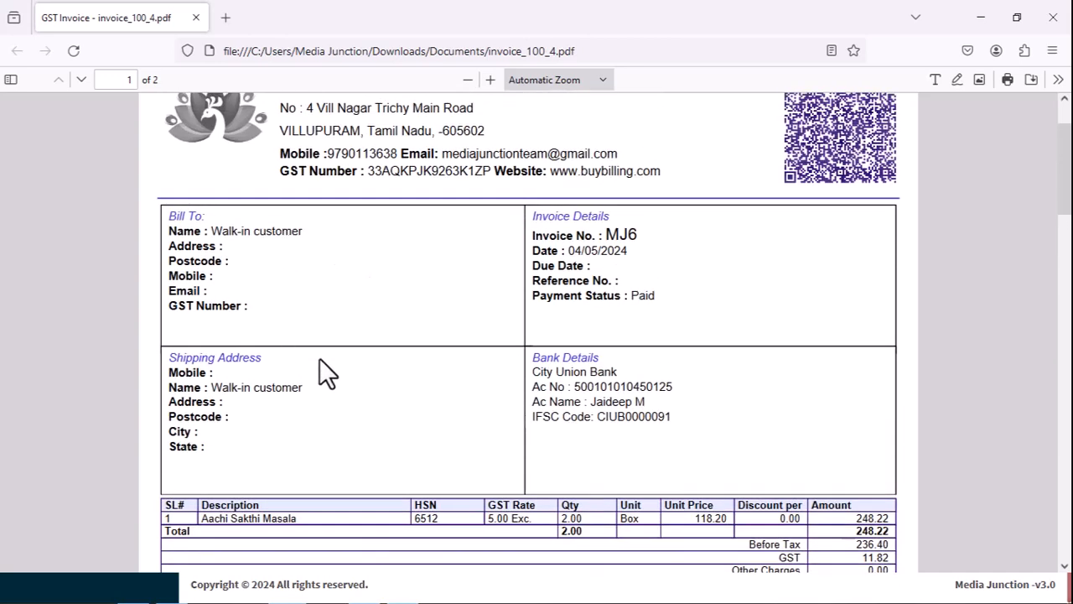
pyautogui.scroll(2, 320, 359)
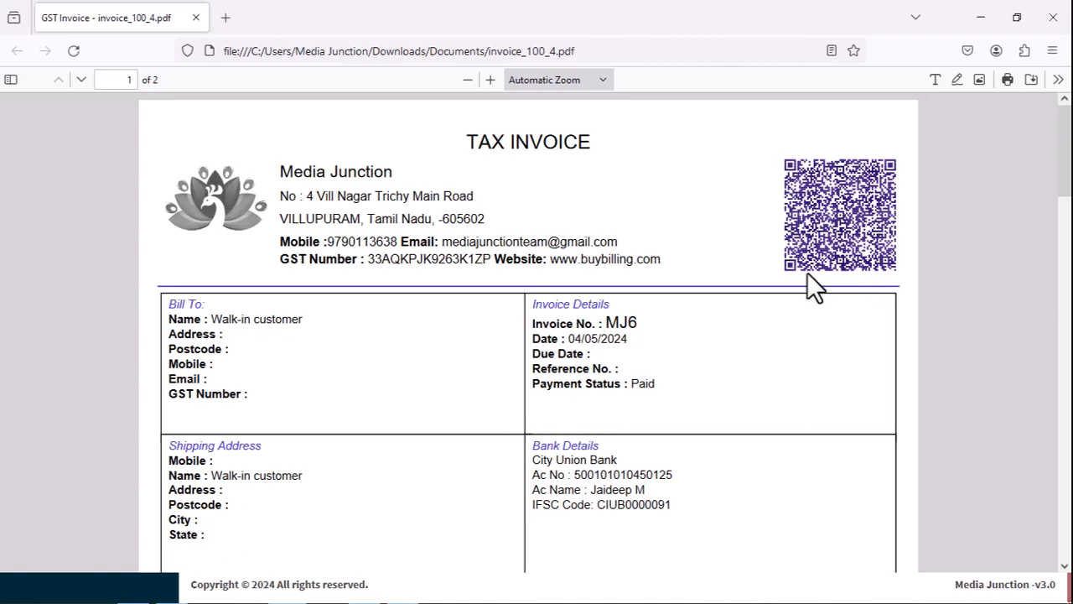
# Examine the PDF invoice's item table, tax details and second page with its QR code and terms.
pyautogui.scroll(-5, 805, 272)
pyautogui.scroll(5, 343, 264)
pyautogui.scroll(-6, 233, 246)
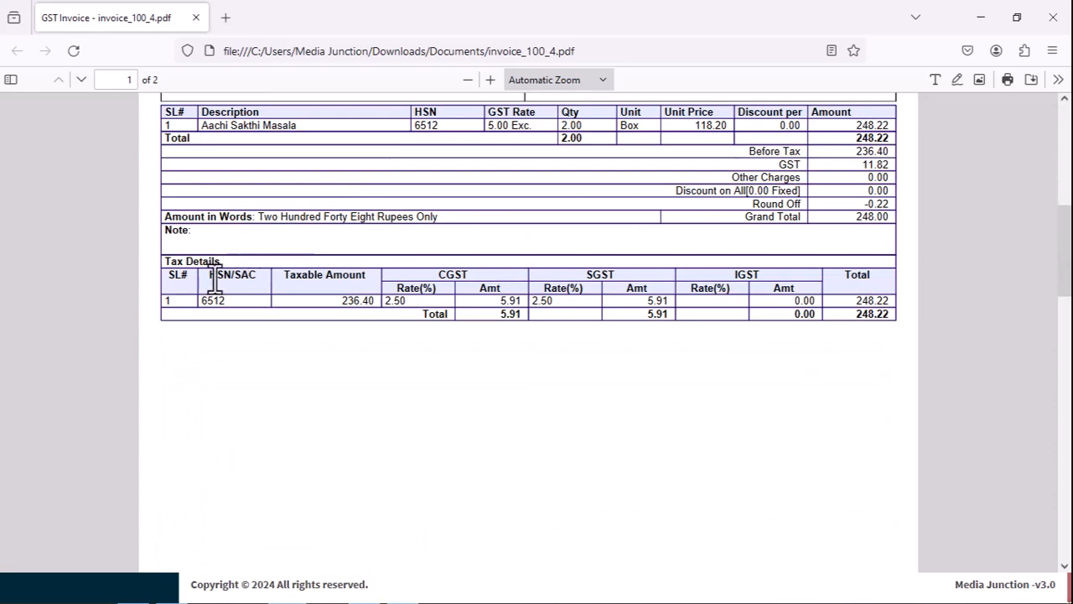
pyautogui.scroll(-4, 871, 314)
pyautogui.scroll(-6, 870, 315)
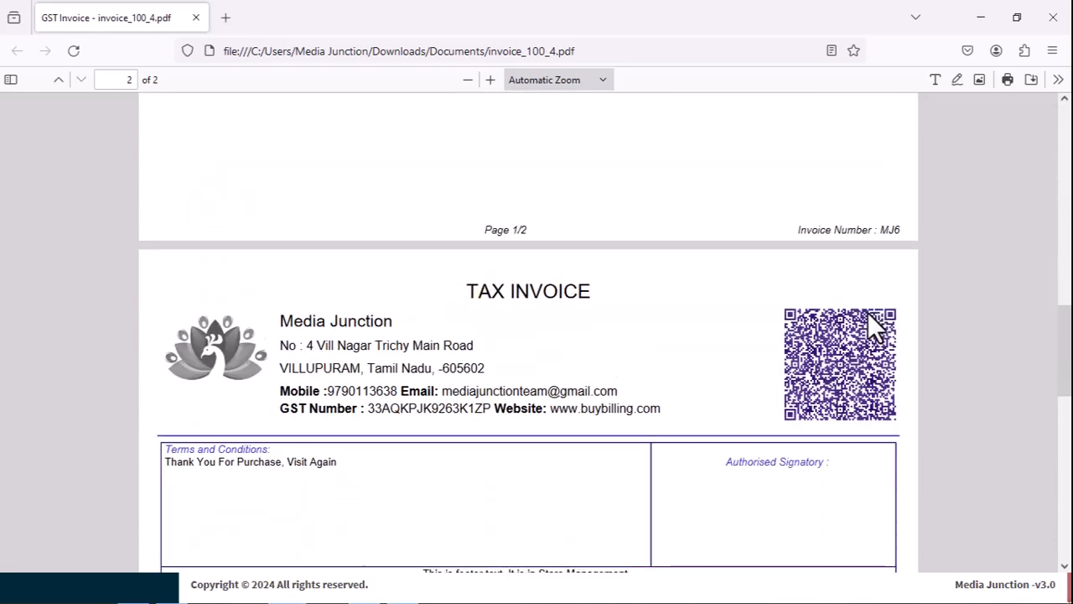
pyautogui.scroll(3, 537, 276)
pyautogui.scroll(3, 527, 296)
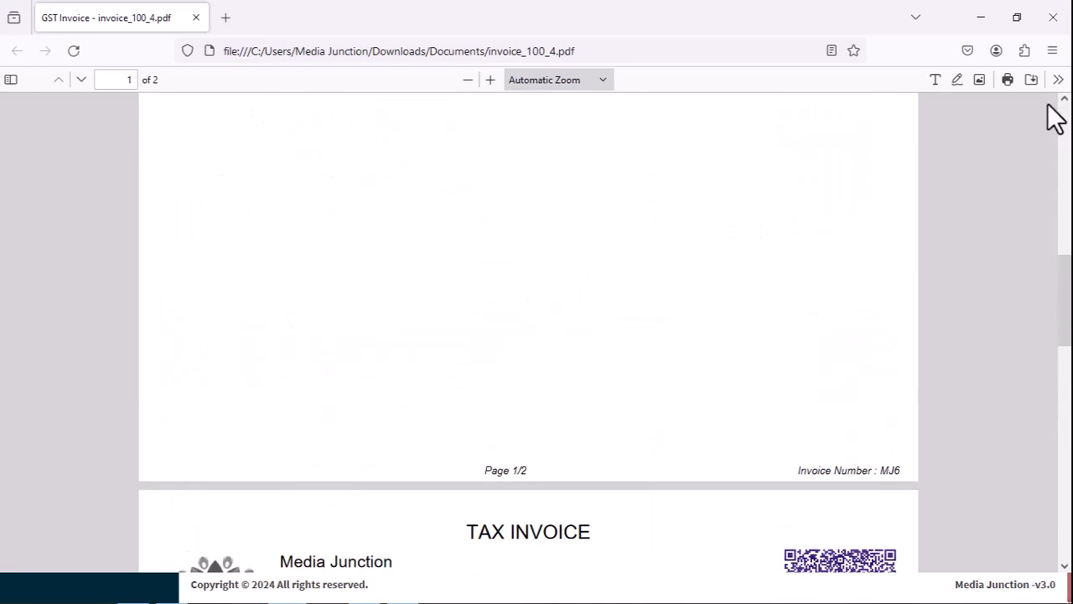
# Open the PDF invoice's print settings, set the destination to CutePDF Writer with numeric scaling instead of fit to page width, and cancel printing.
pyautogui.click(1008, 80)
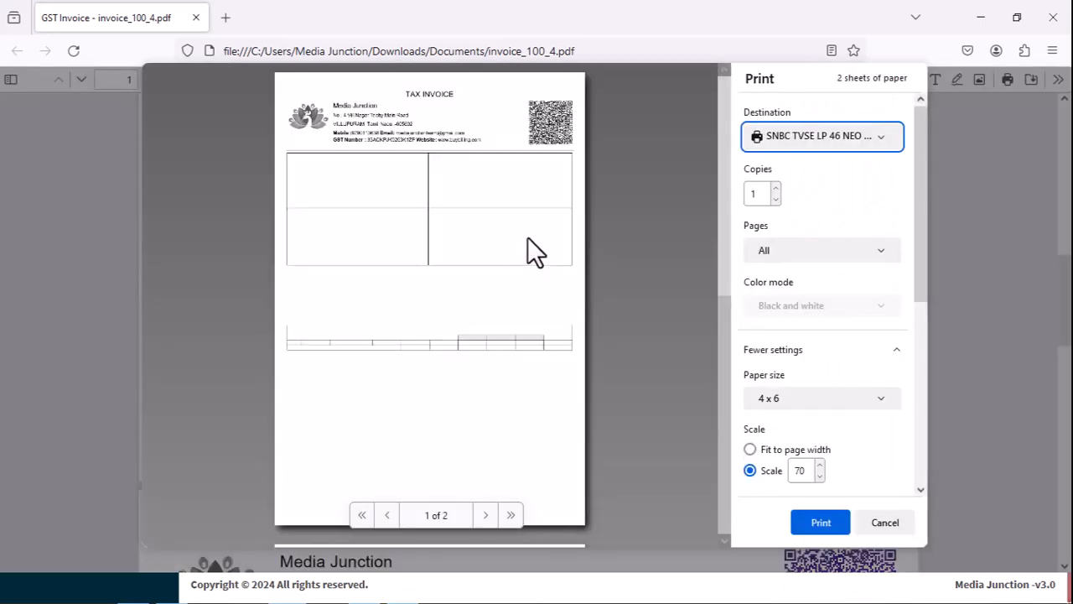
pyautogui.click(805, 398)
pyautogui.click(805, 398)
pyautogui.click(807, 134)
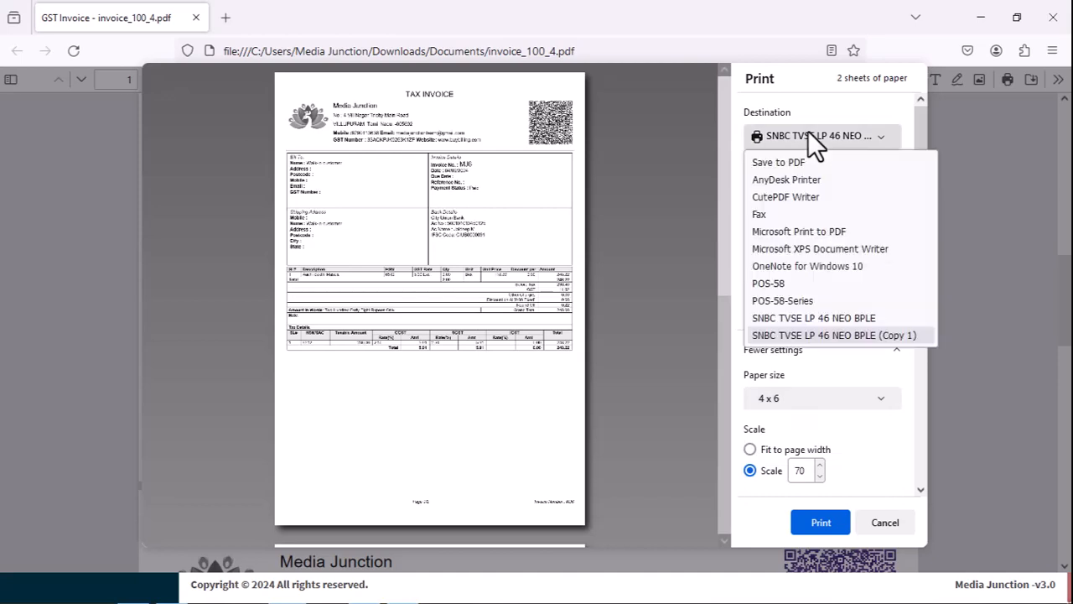
pyautogui.click(795, 197)
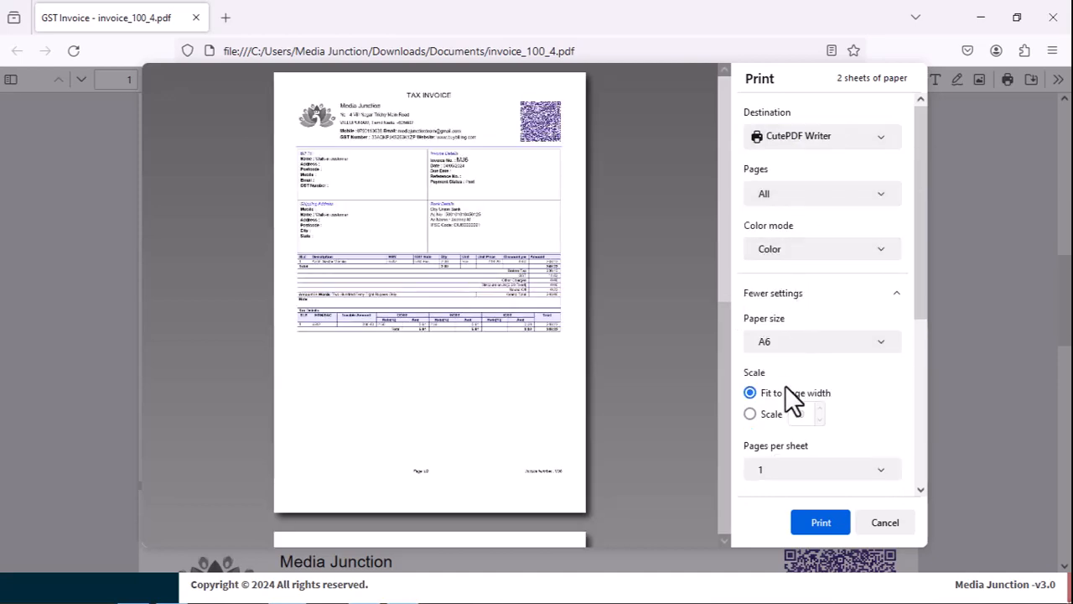
pyautogui.scroll(-2, 789, 394)
pyautogui.click(752, 339)
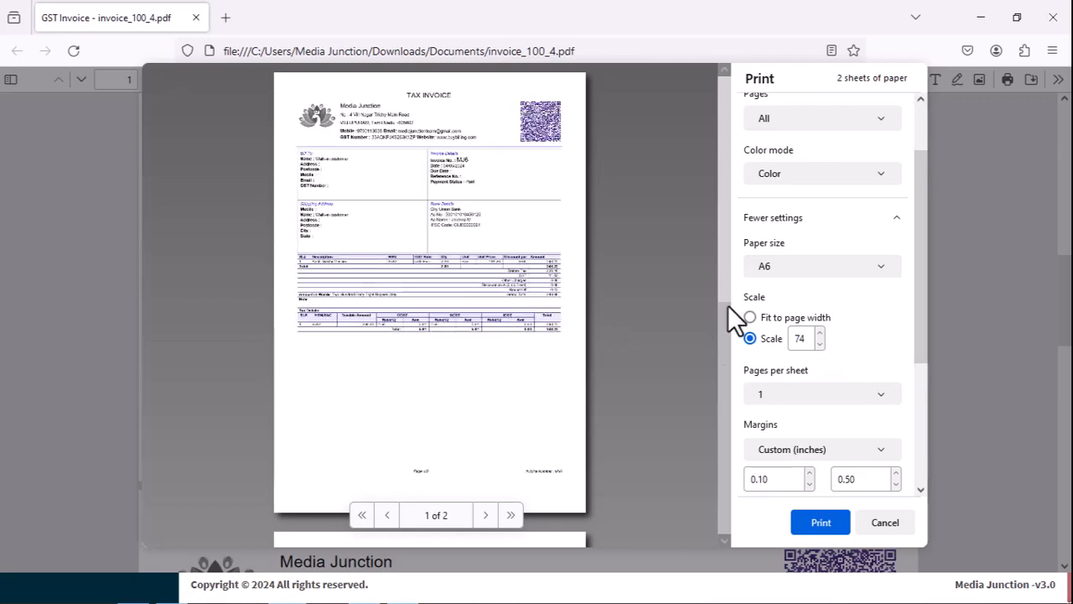
pyautogui.click(881, 521)
# Examine the terms, signatory box and footer text on page 2 of the PDF, and return to the sales invoice page.
pyautogui.scroll(-5, 676, 434)
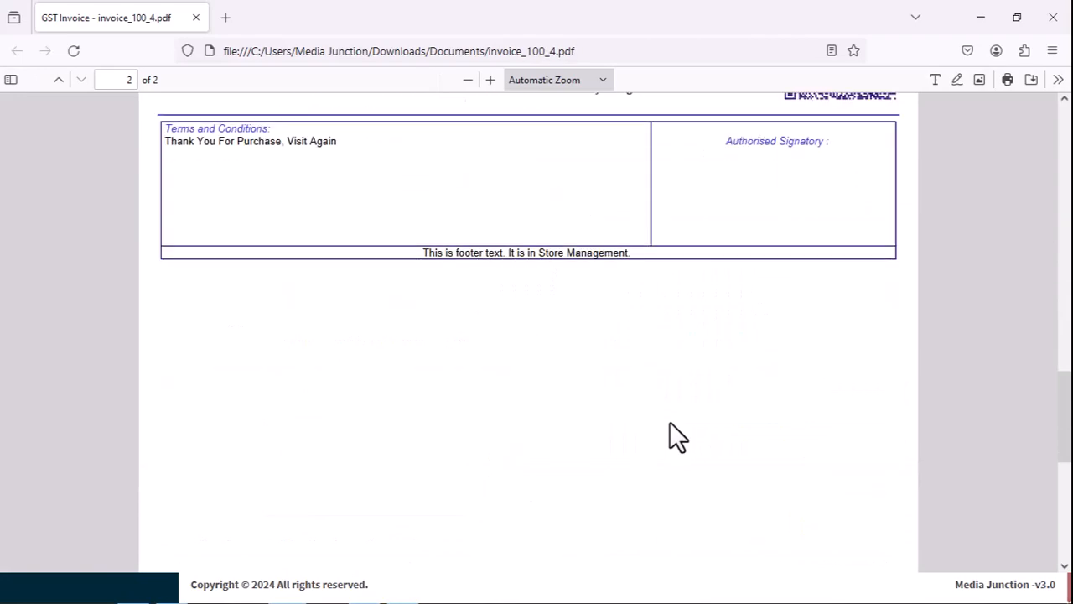
pyautogui.scroll(12, 676, 435)
pyautogui.scroll(-6, 669, 421)
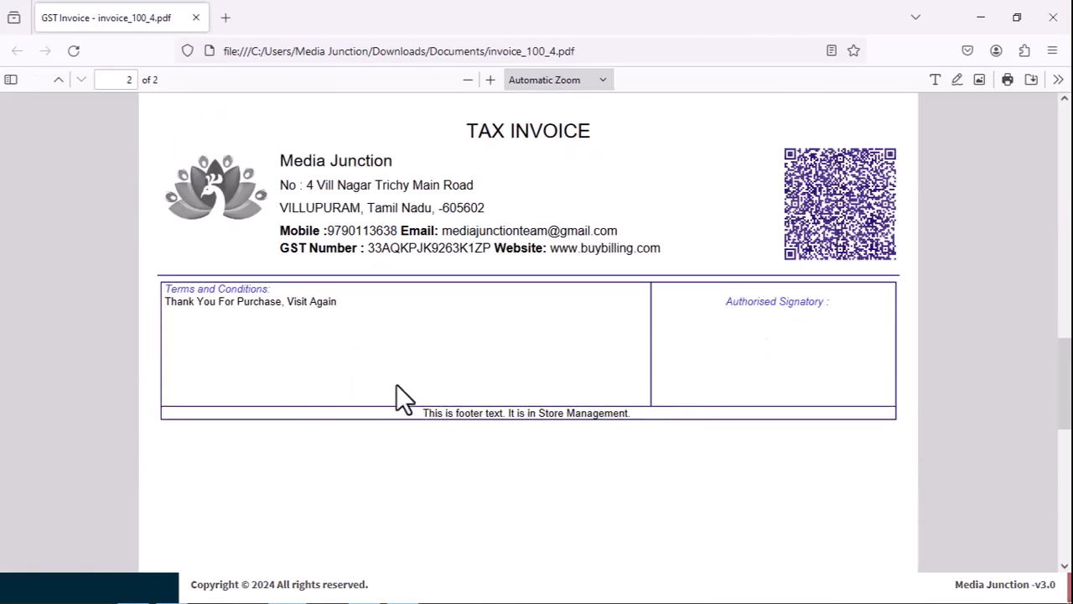
pyautogui.scroll(5, 397, 386)
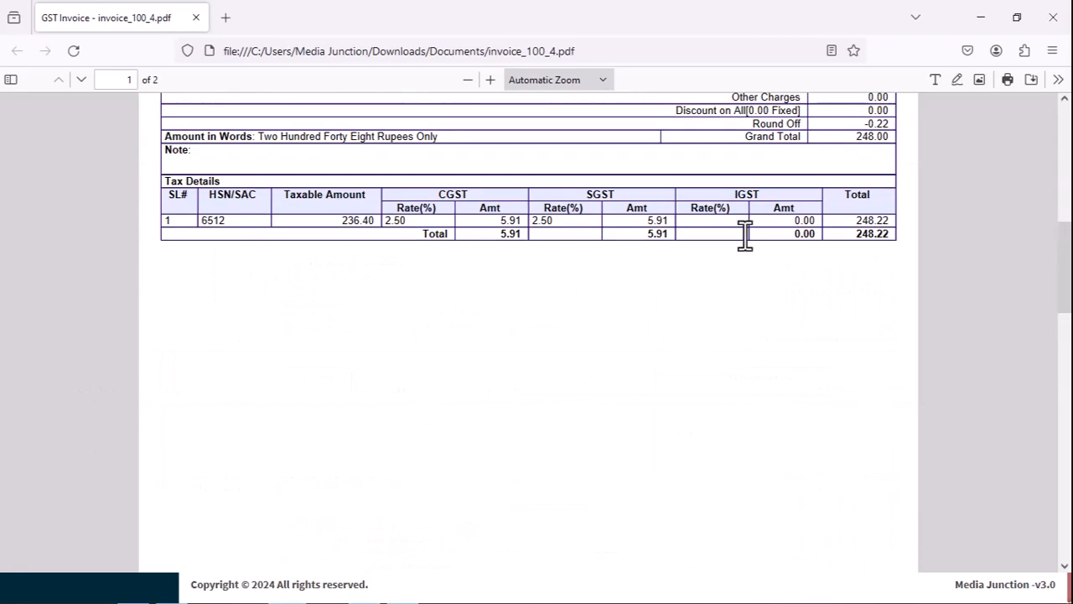
pyautogui.scroll(5, 589, 215)
pyautogui.scroll(3, 591, 214)
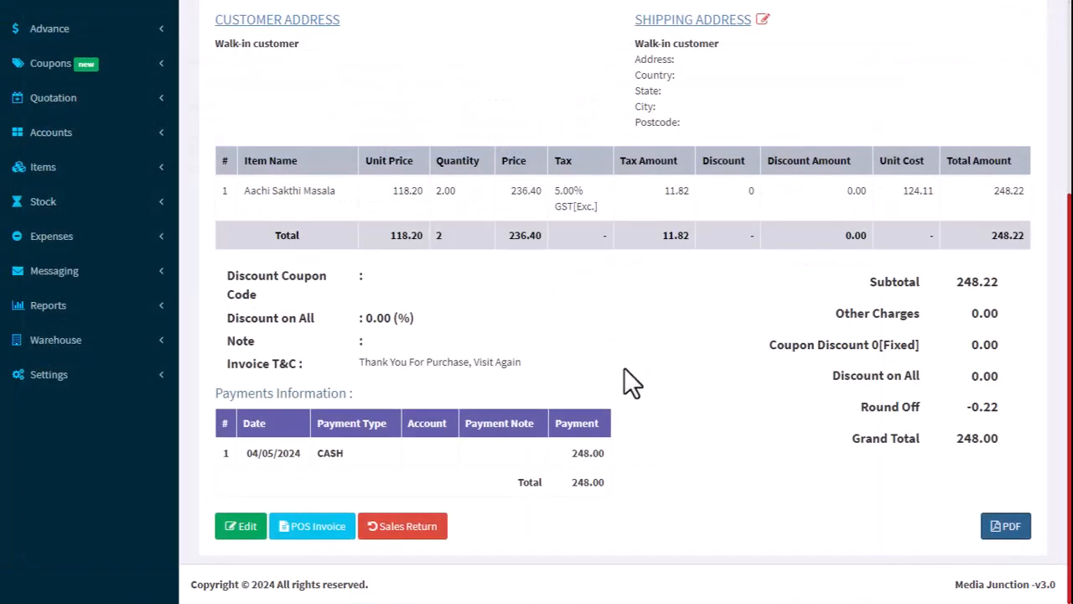
pyautogui.scroll(1, 624, 367)
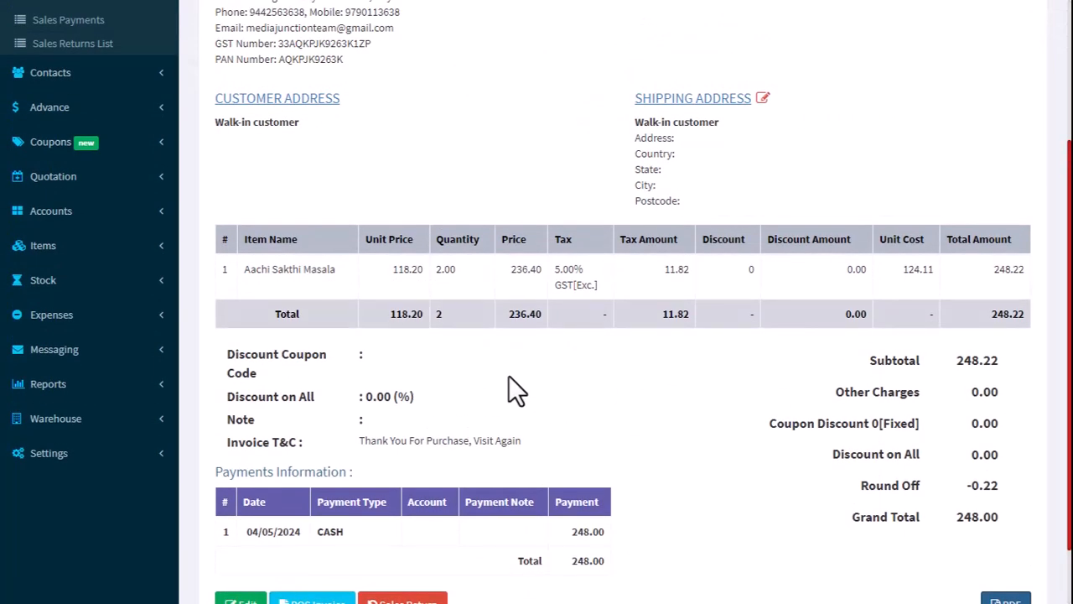
pyautogui.scroll(3, 509, 375)
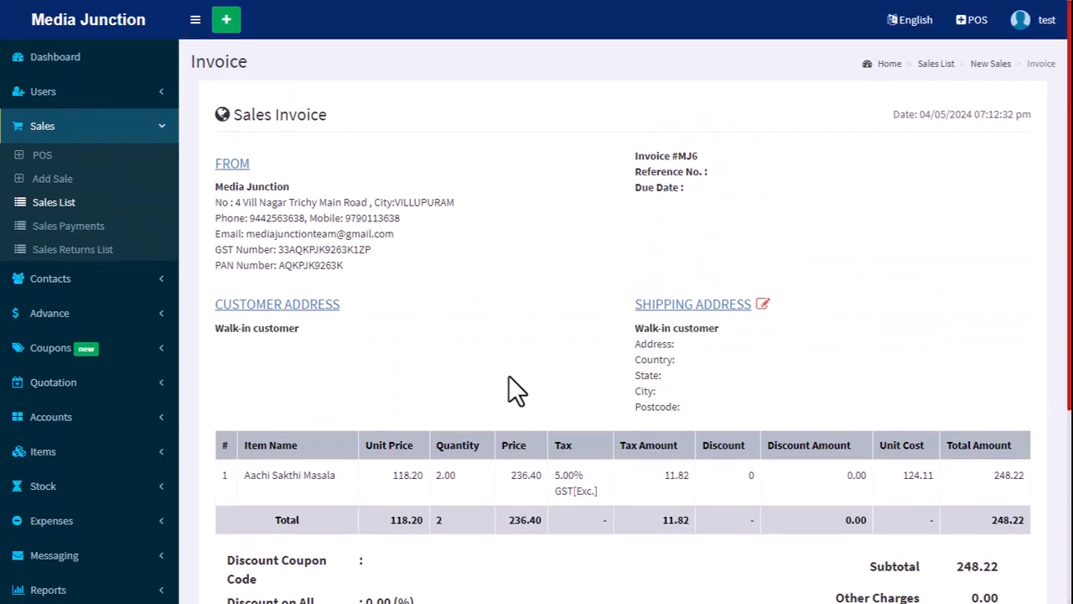
# Go to the dashboard, check the stock of Aachi Sakthi Masala, and download the Stock Alert table as a PDF.
pyautogui.click(67, 57)
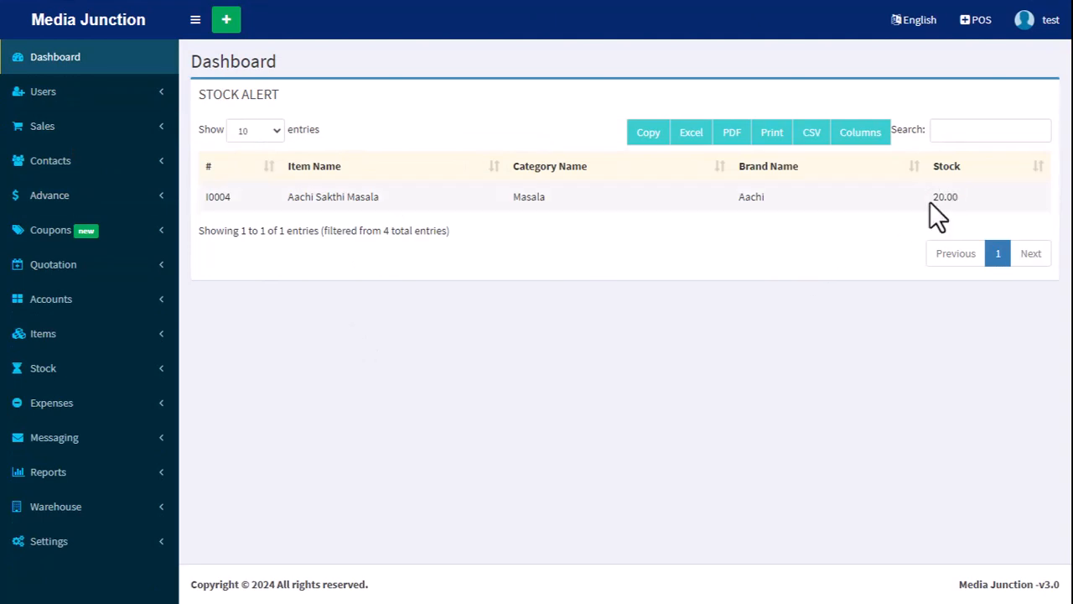
pyautogui.moveTo(932, 198); pyautogui.dragTo(981, 198)
pyautogui.click(982, 199)
pyautogui.click(730, 146)
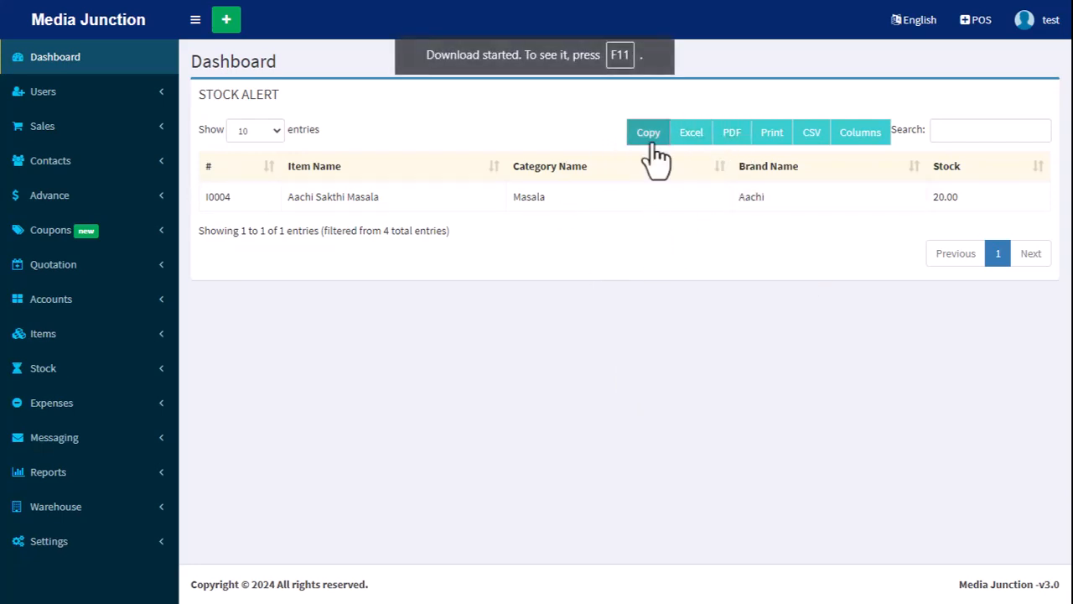
pyautogui.moveTo(301, 1)
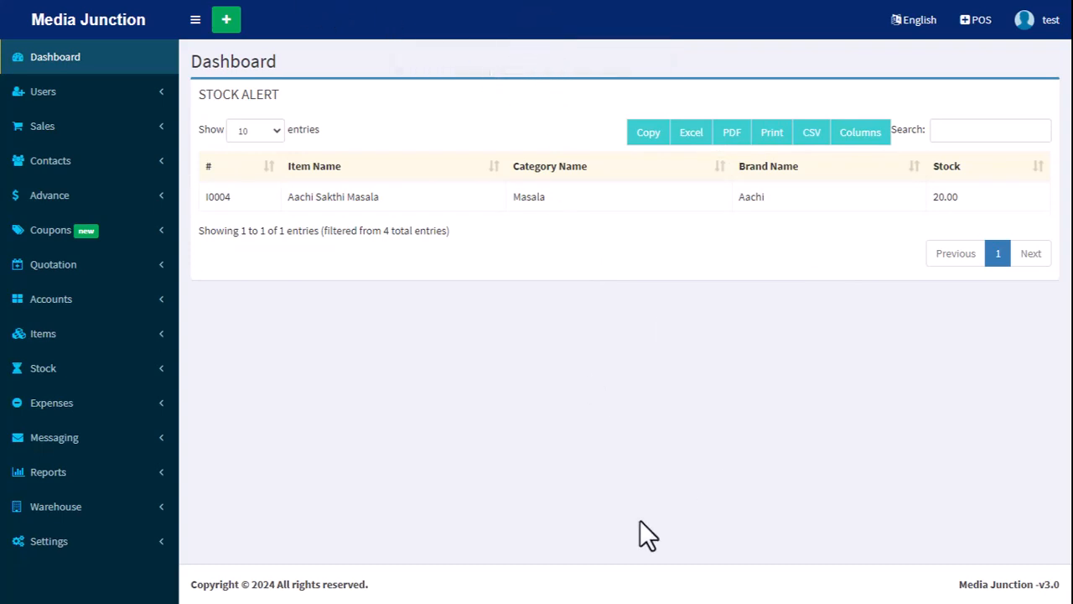
# Sign out of the Salesman user's account.
pyautogui.click(48, 94)
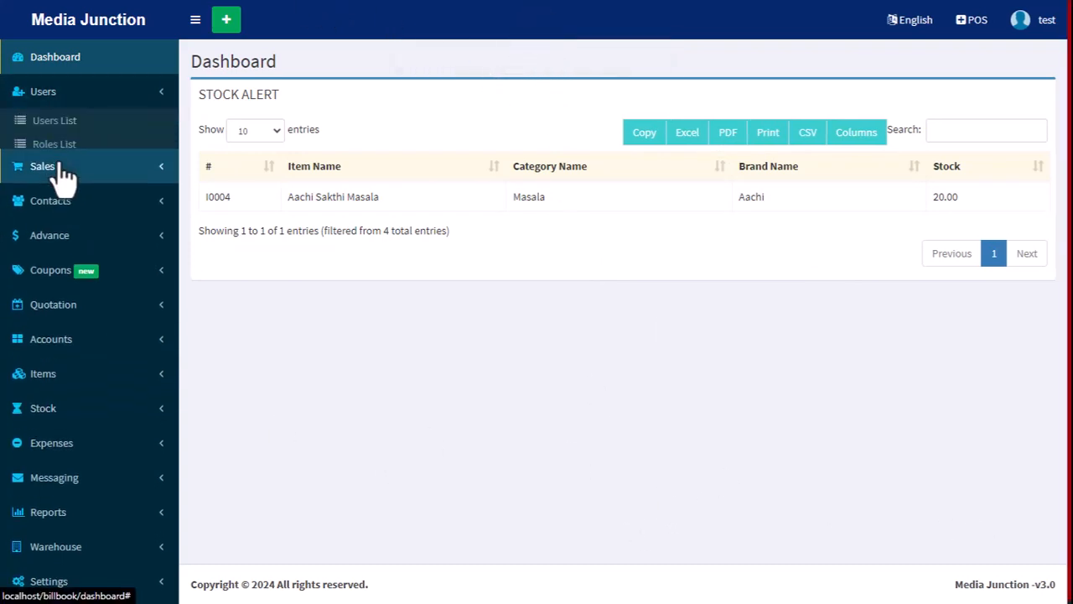
pyautogui.click(1022, 20)
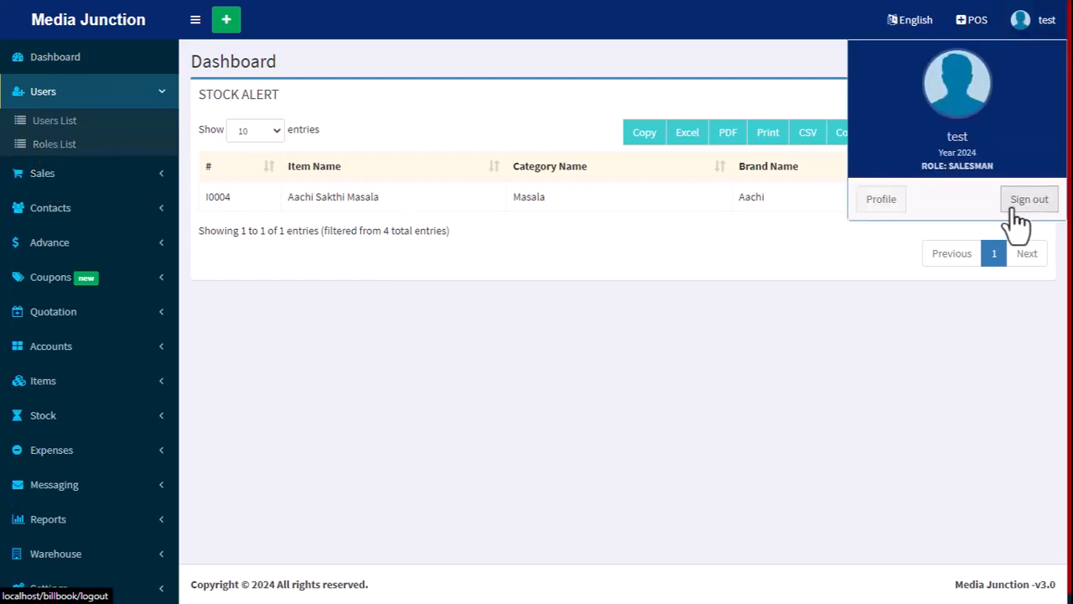
pyautogui.click(1013, 204)
# Try to sign in with the administrator's saved e-mail and the account password.
pyautogui.click(500, 468)
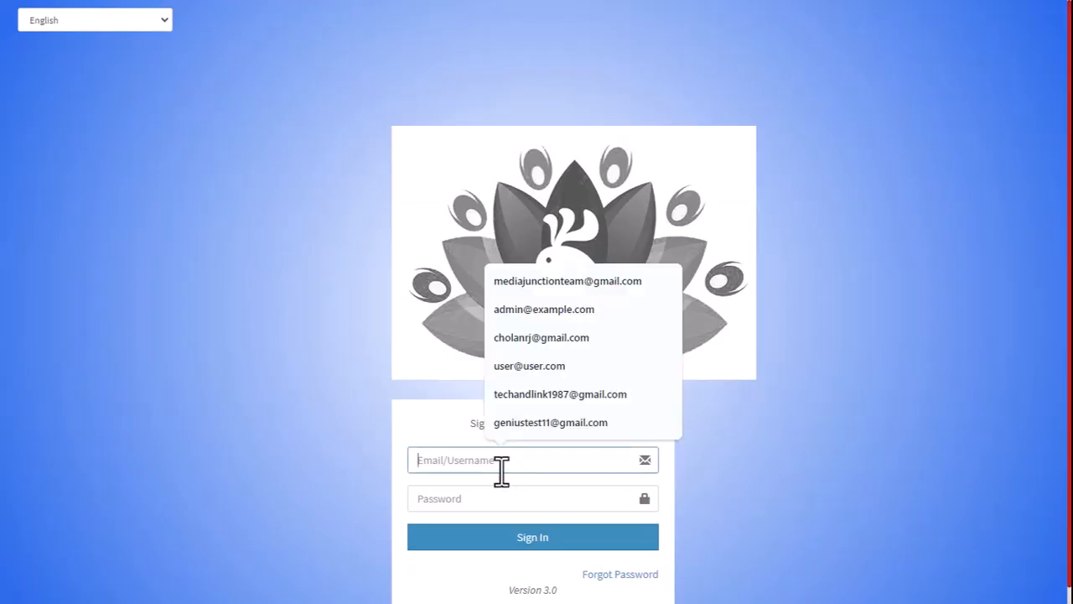
pyautogui.click(549, 309)
pyautogui.click(448, 503)
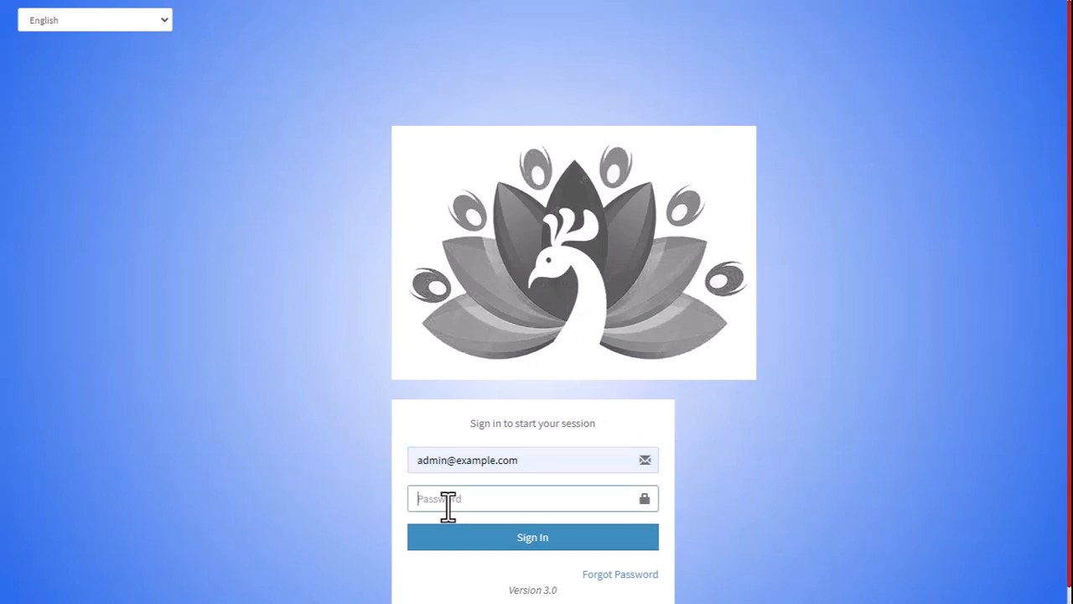
pyautogui.press('Return')
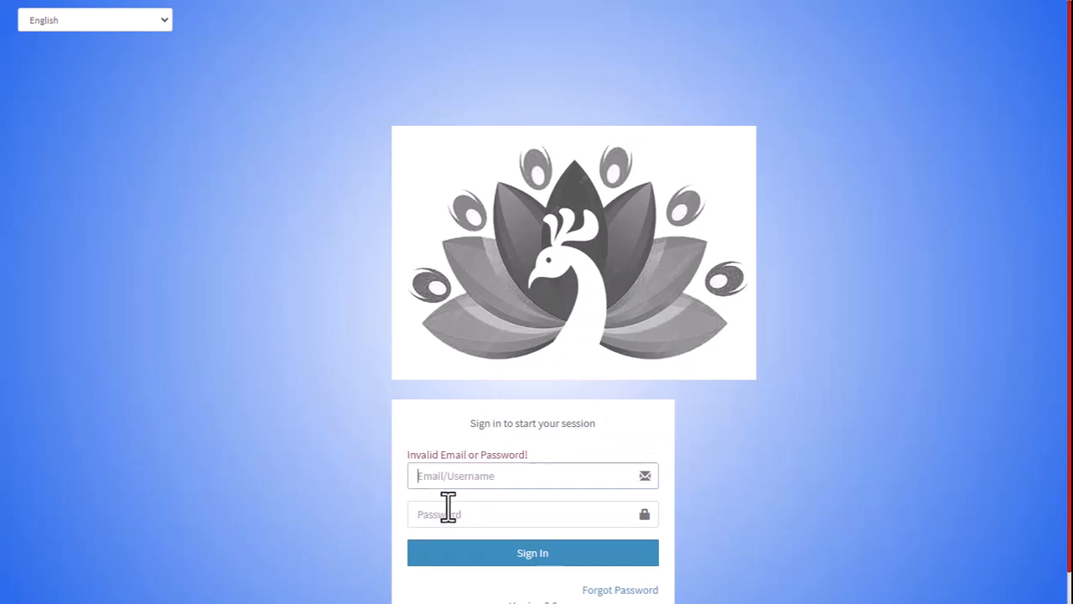
# Sign in as administrator by choosing the saved admin e-mail and entering the account password again.
pyautogui.click(465, 482)
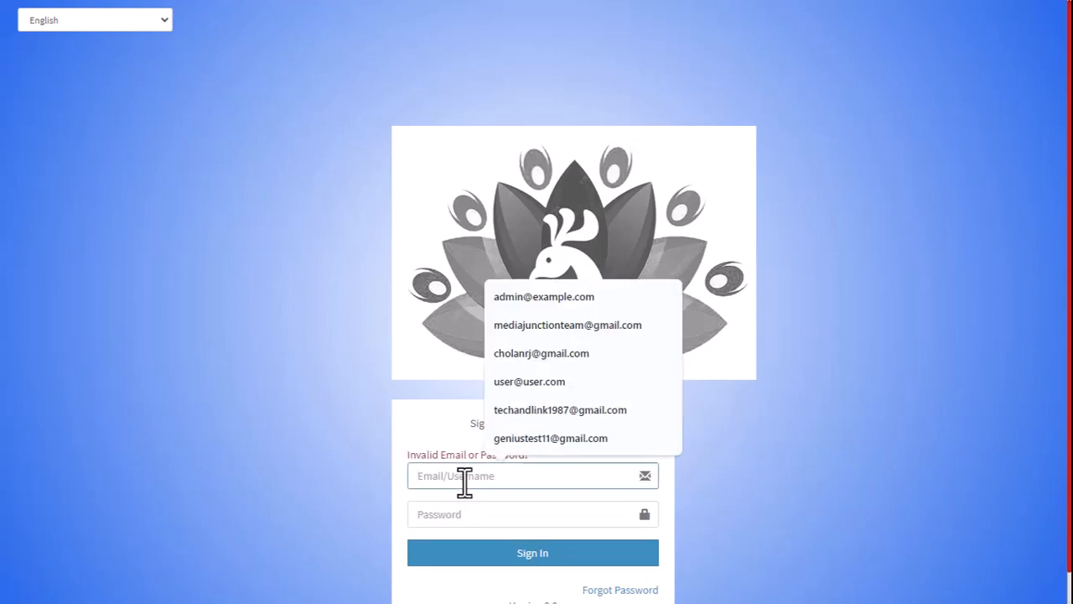
pyautogui.click(555, 301)
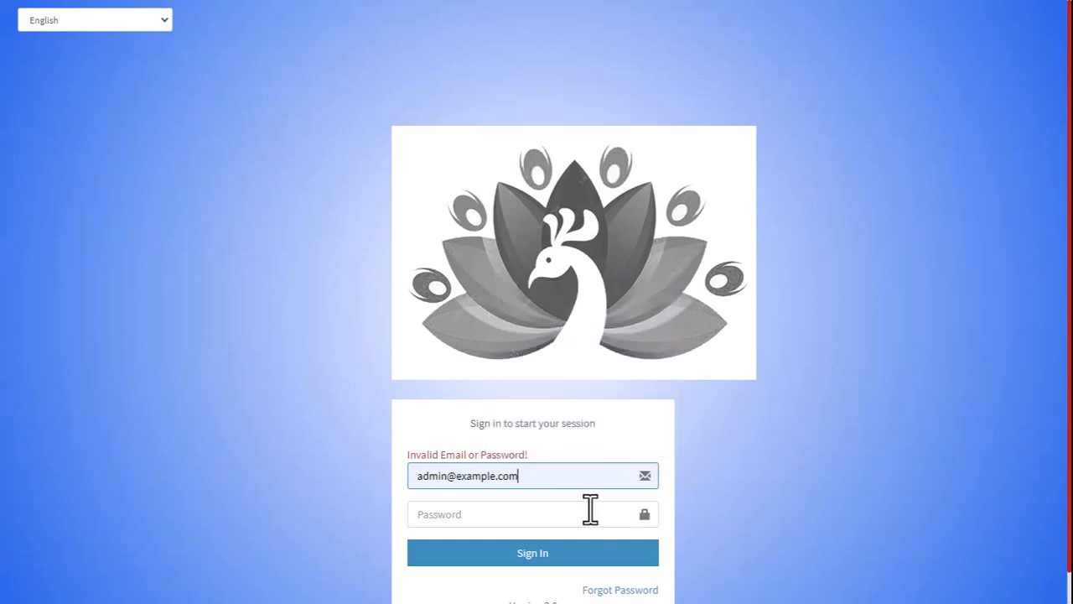
pyautogui.click(508, 510)
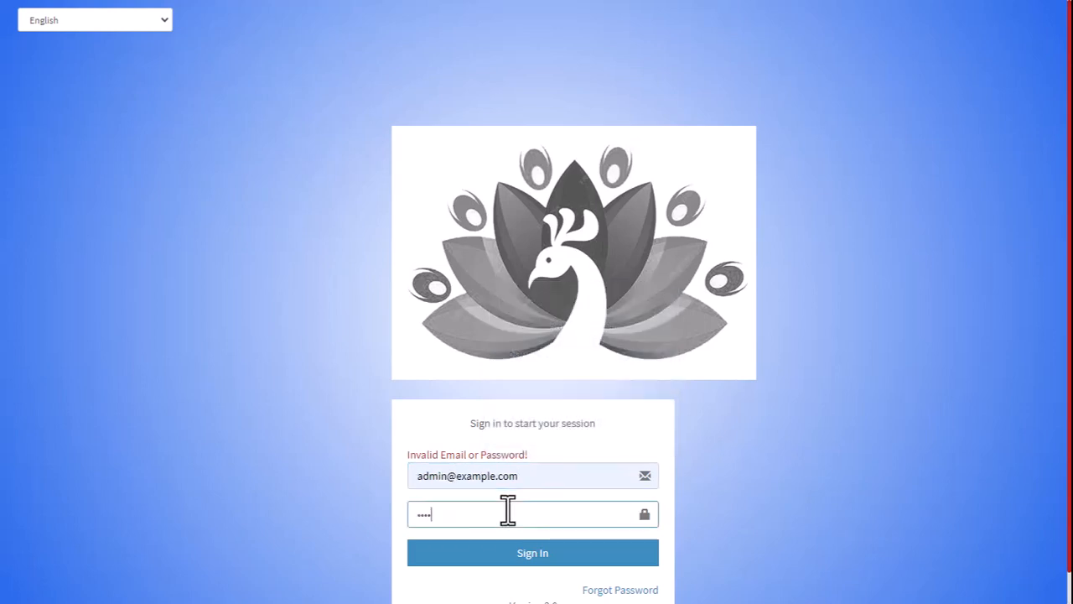
pyautogui.press('Return')
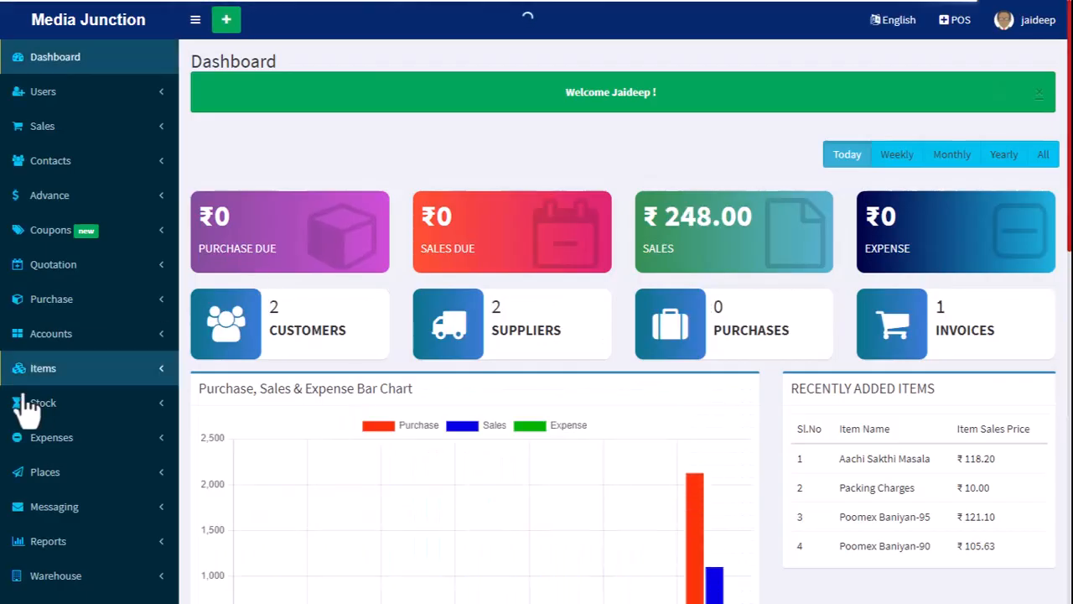
# Open the Sales Report from the list of available reports.
pyautogui.scroll(-1, 84, 437)
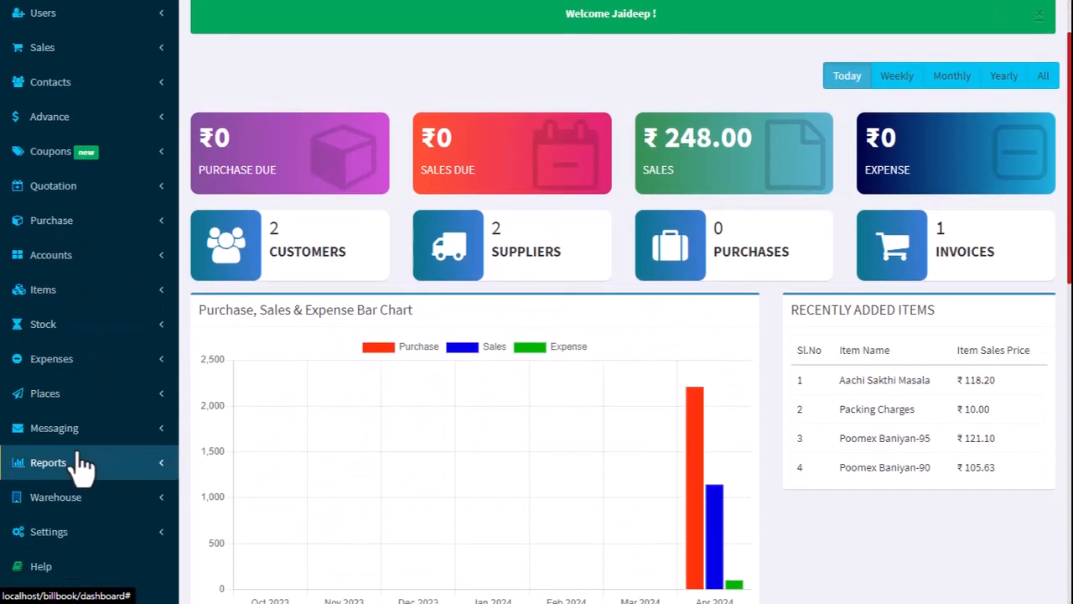
pyautogui.click(75, 469)
pyautogui.scroll(-2, 101, 453)
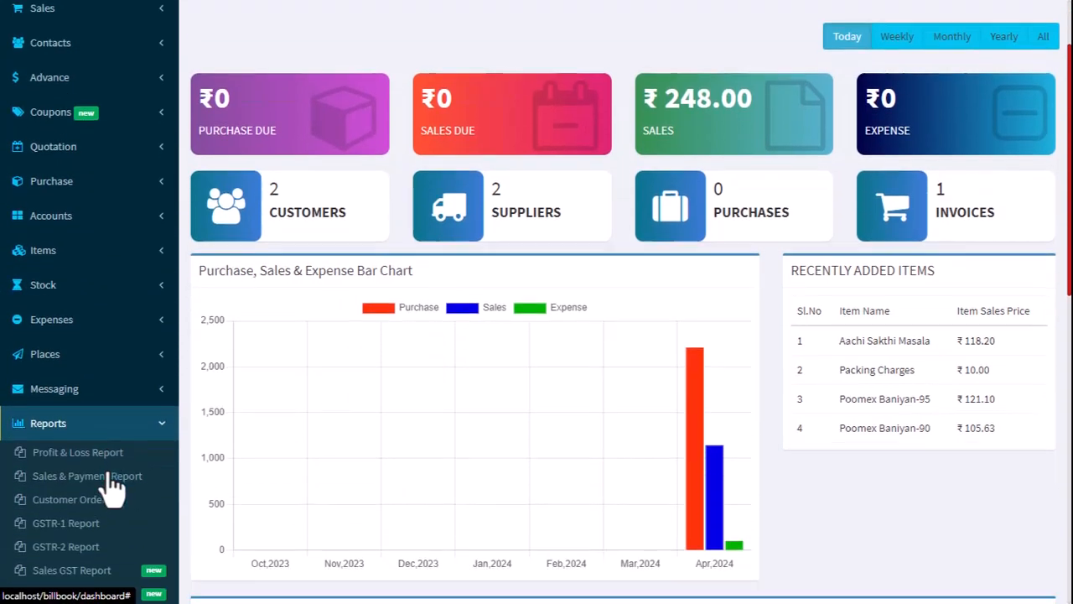
pyautogui.scroll(-1, 99, 466)
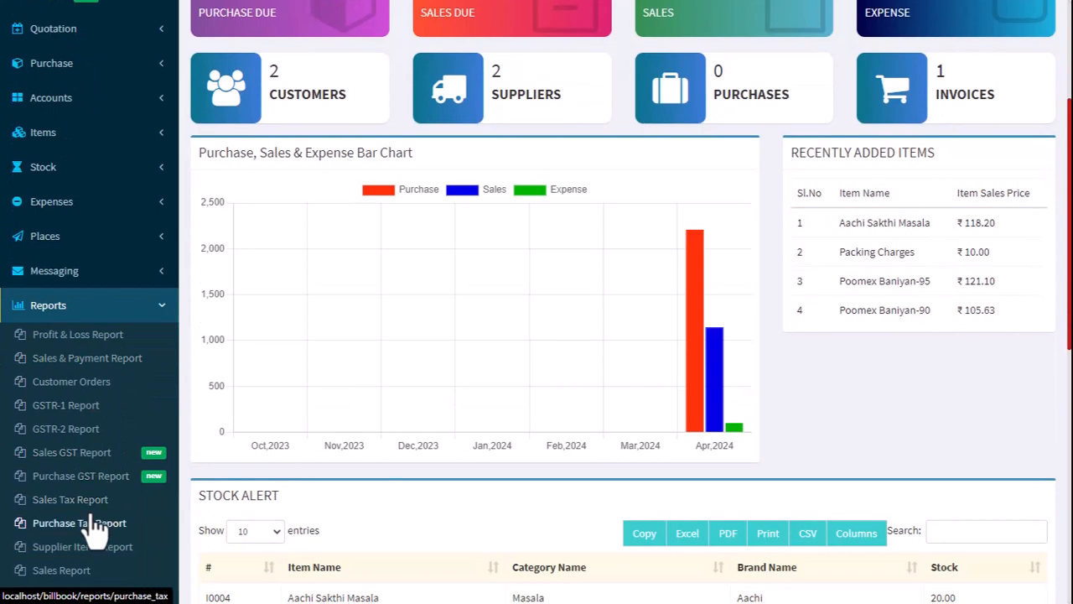
pyautogui.scroll(-1, 46, 495)
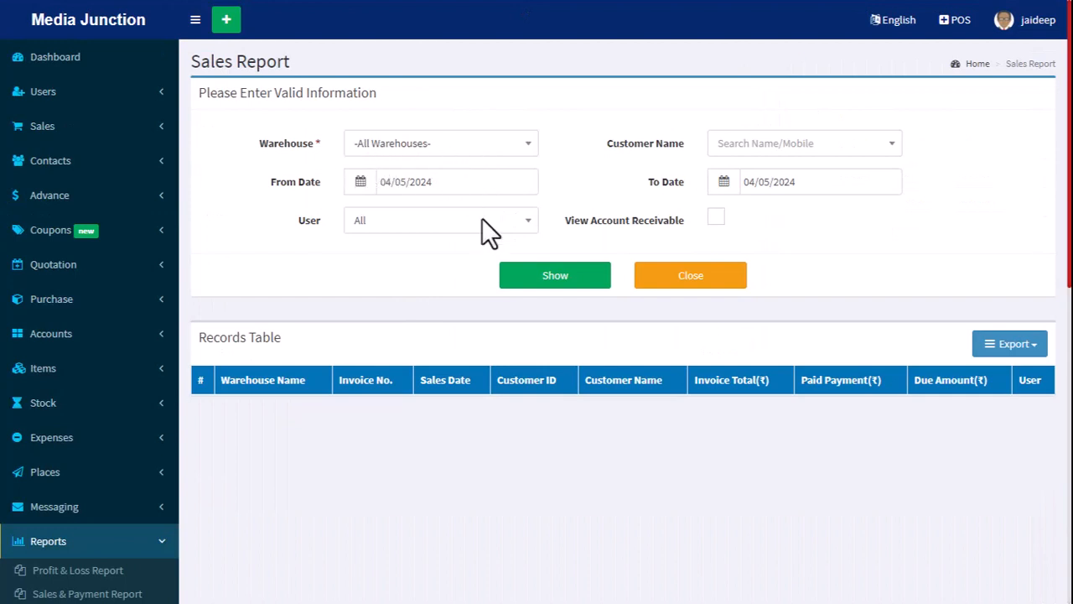
# Show the sales report for all warehouses and users dated 04/05/2024 and check the warehouse of the listed sale.
pyautogui.click(541, 277)
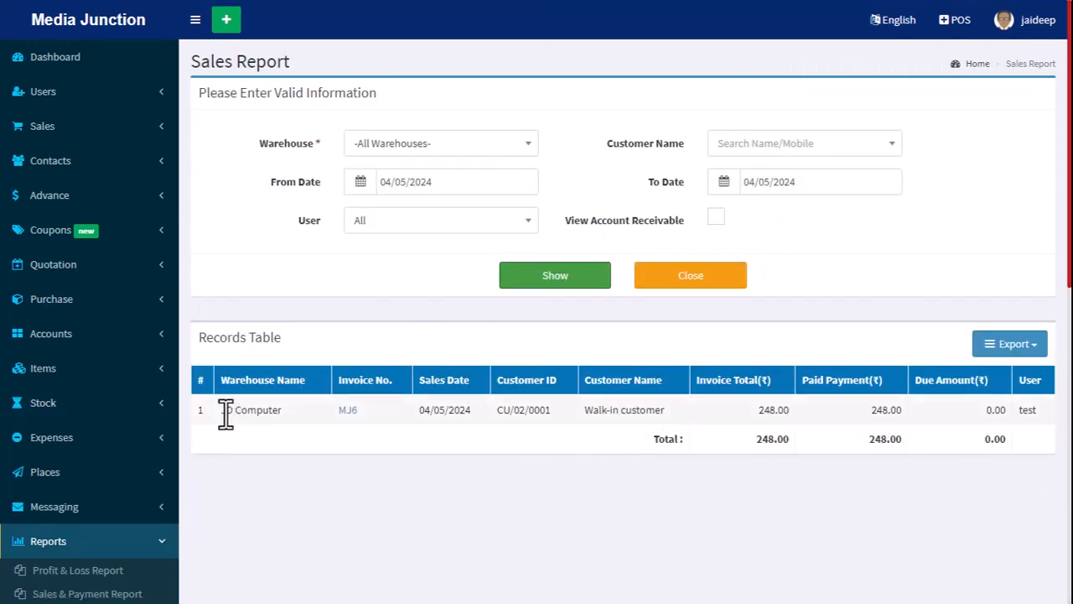
pyautogui.moveTo(224, 411); pyautogui.dragTo(280, 410)
pyautogui.click(270, 412)
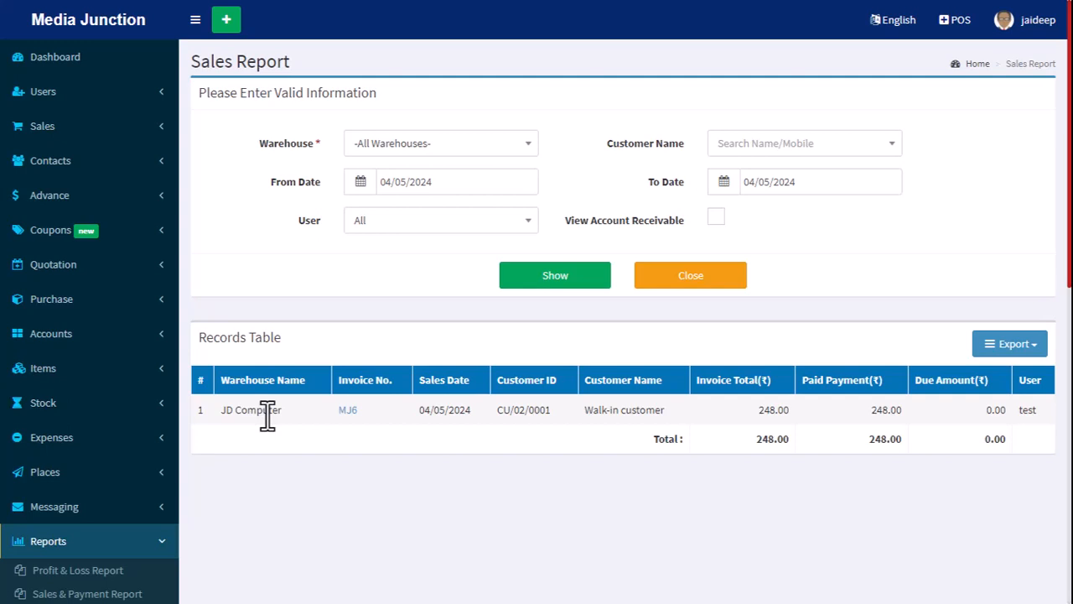
# Filter the sales report by Walk-in customer and the user Test, and show the matching records.
pyautogui.click(879, 149)
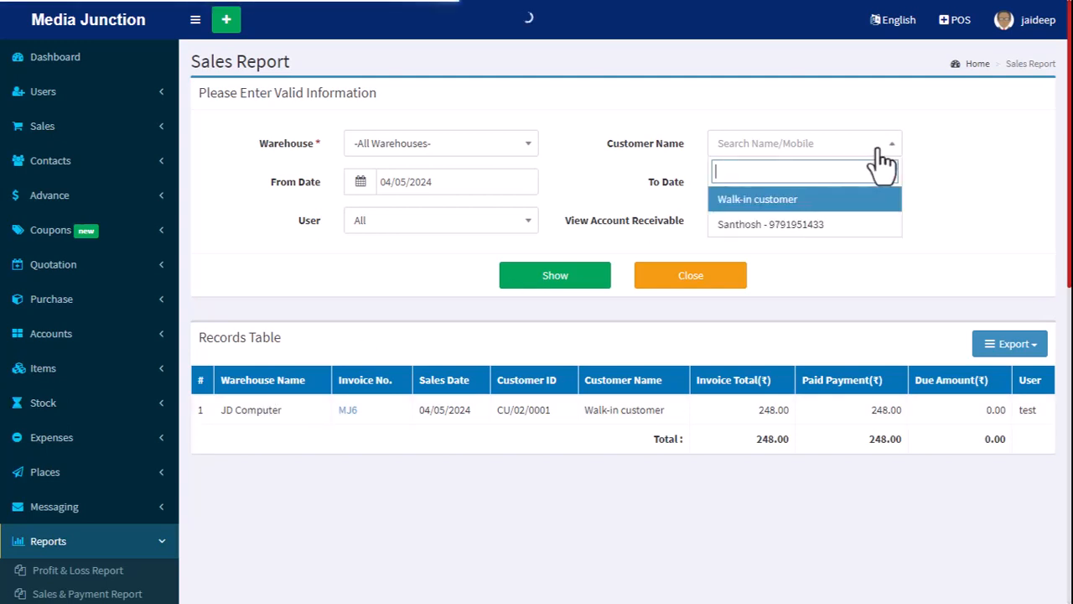
pyautogui.click(784, 205)
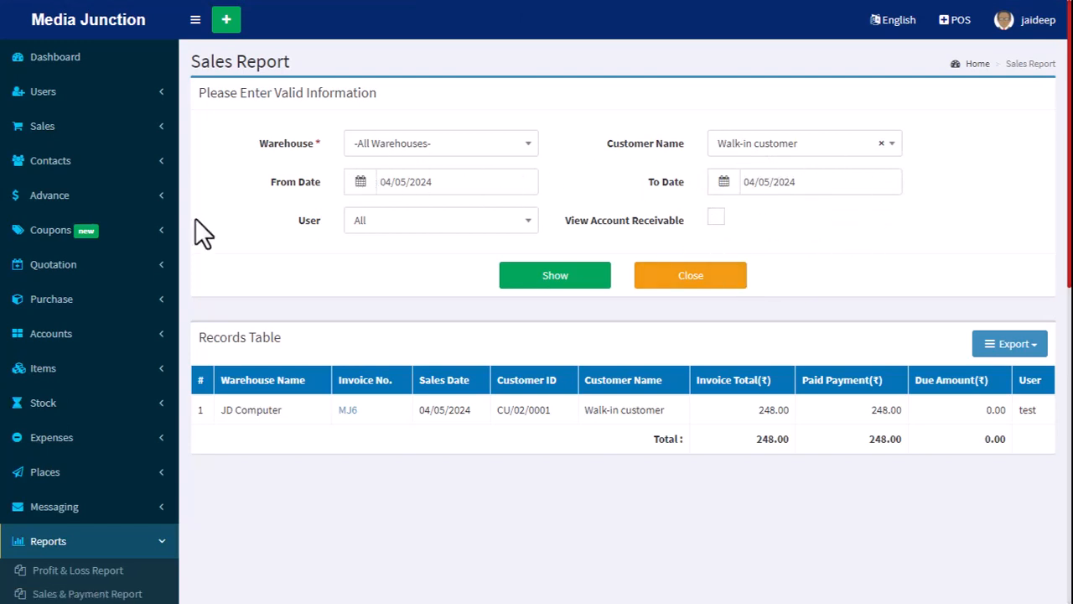
pyautogui.click(392, 225)
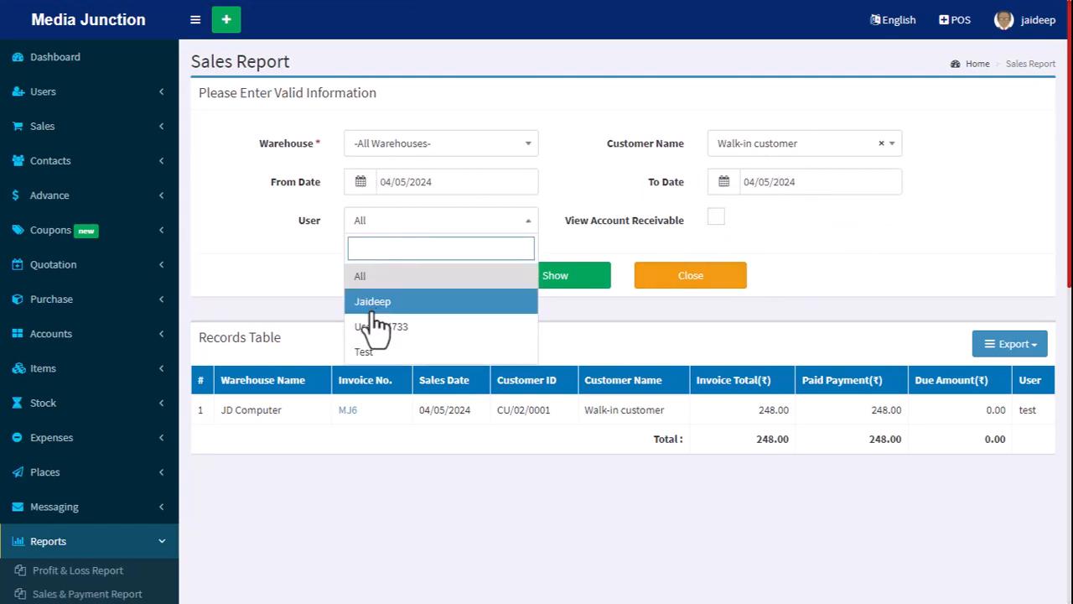
pyautogui.click(361, 351)
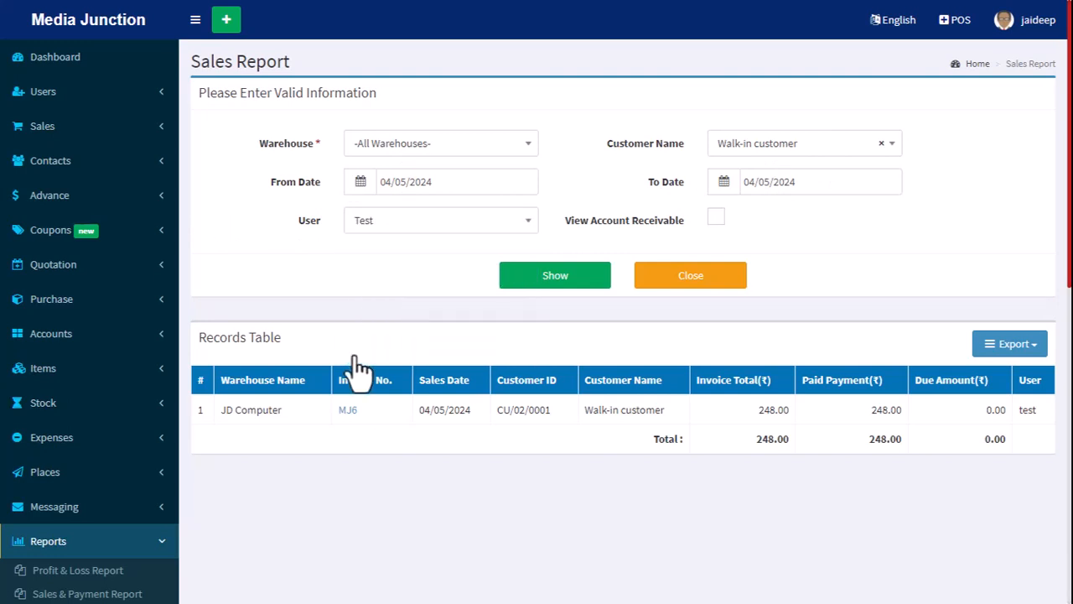
pyautogui.click(537, 277)
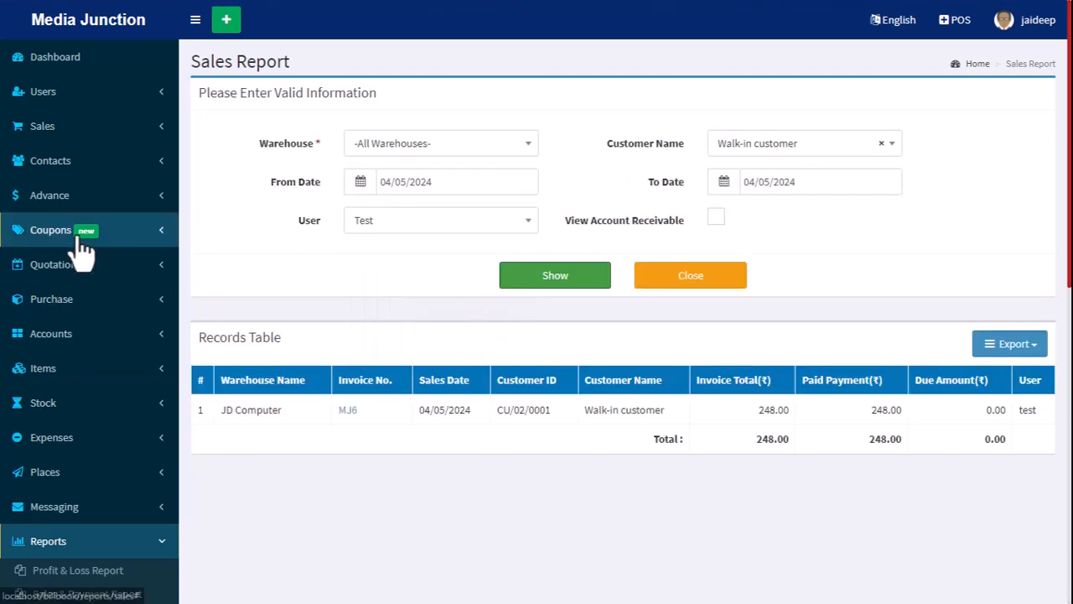
pyautogui.click(817, 416)
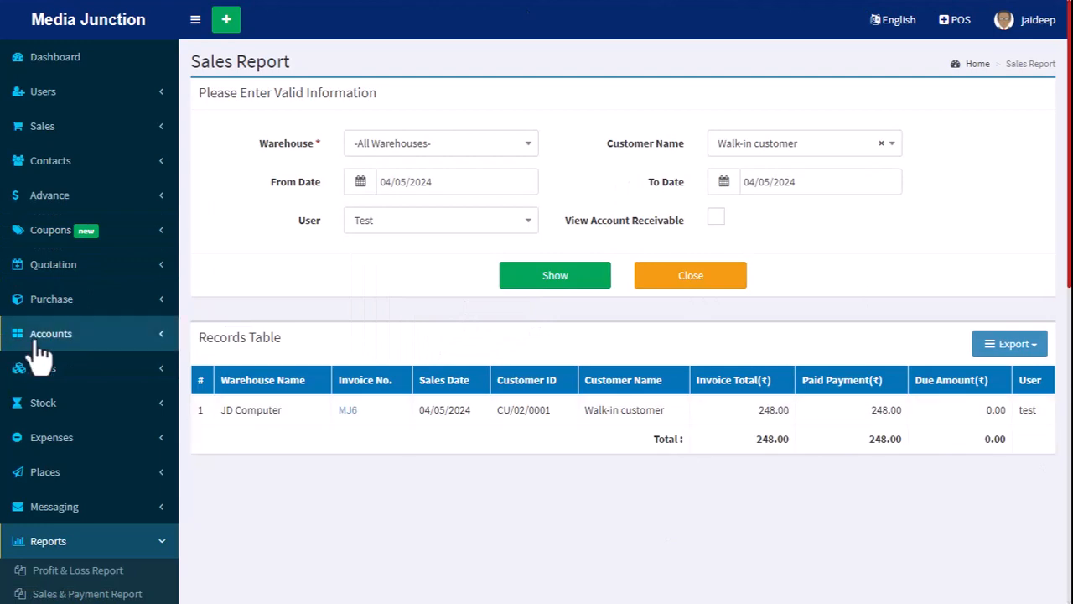
# Open the Stock Transfer Report from the list of available reports.
pyautogui.scroll(-4, 186, 361)
pyautogui.scroll(-4, 132, 331)
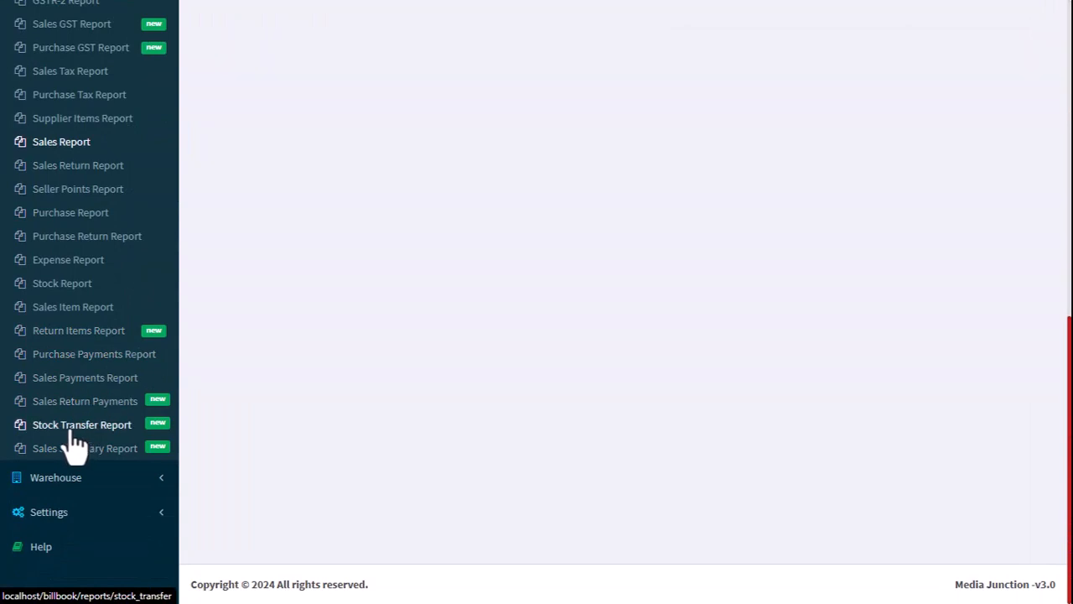
pyautogui.click(74, 426)
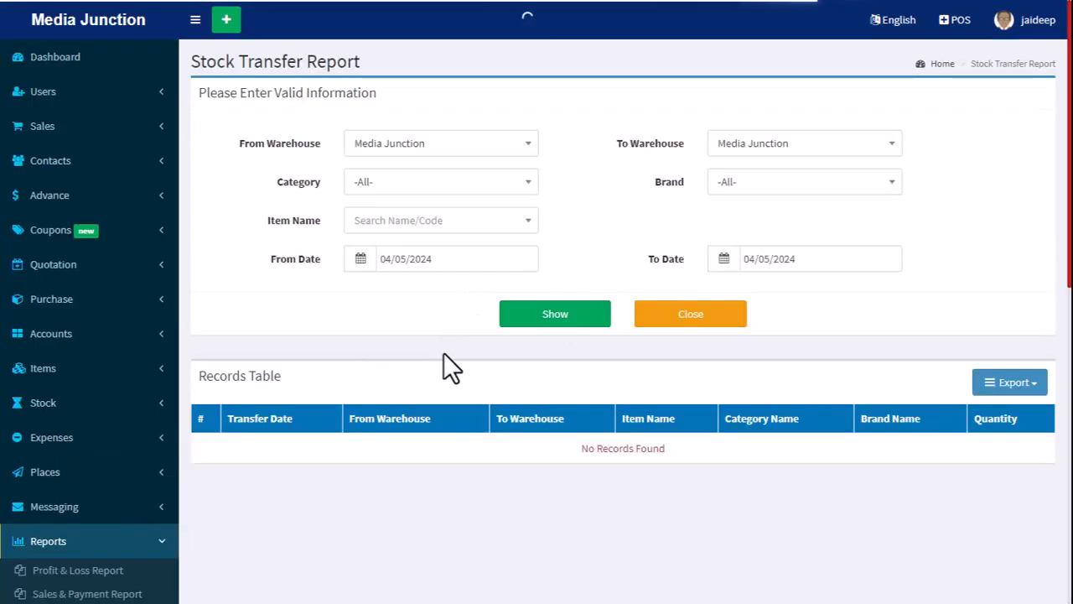
# Show the stock transfer records for all categories and the item Aachi Sakthi Masala.
pyautogui.click(466, 186)
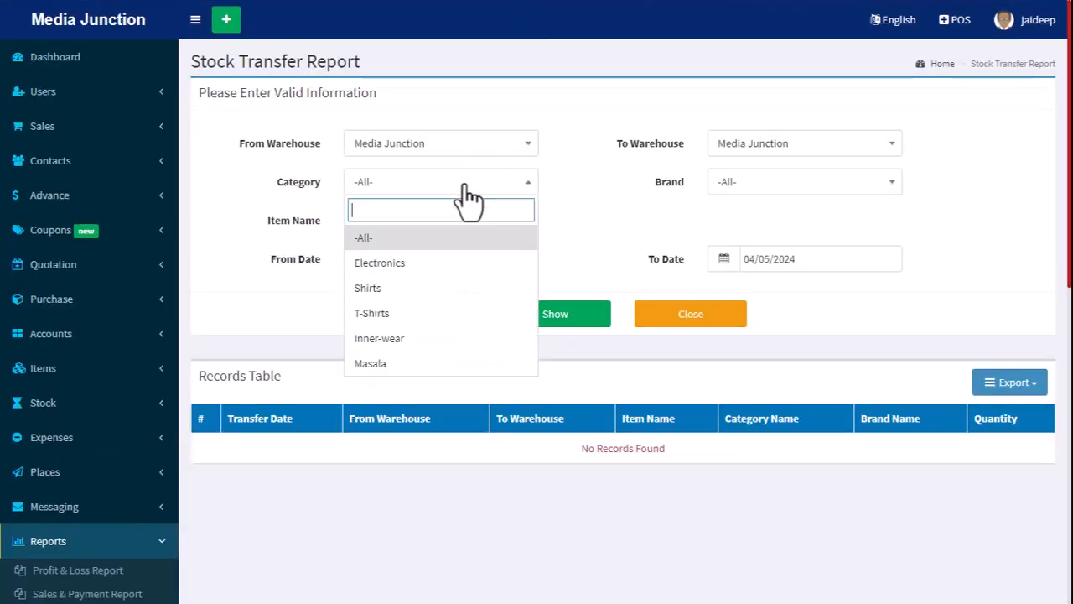
pyautogui.click(402, 239)
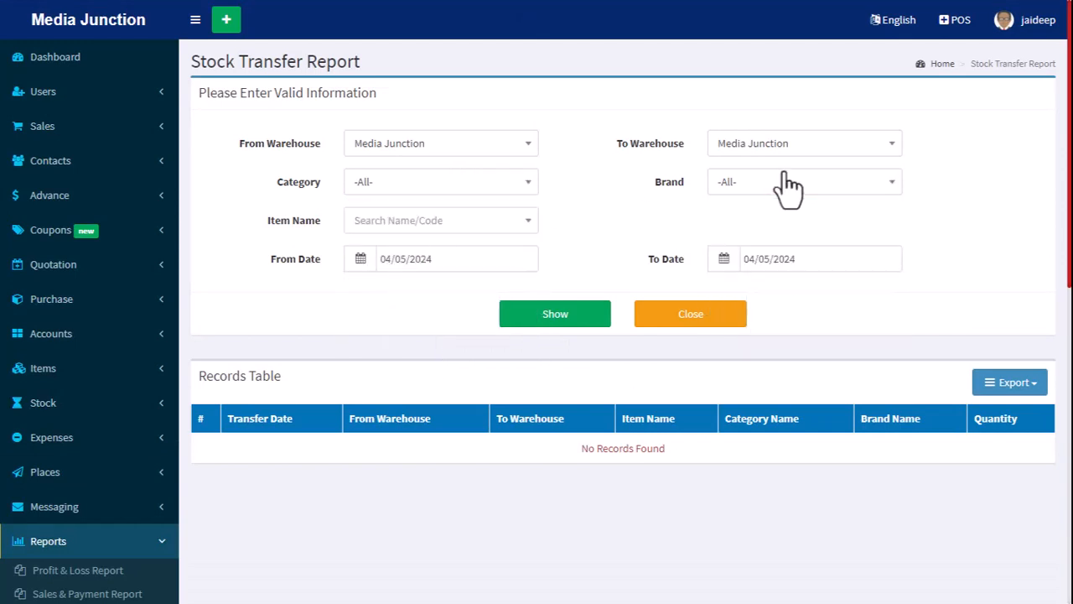
pyautogui.click(510, 222)
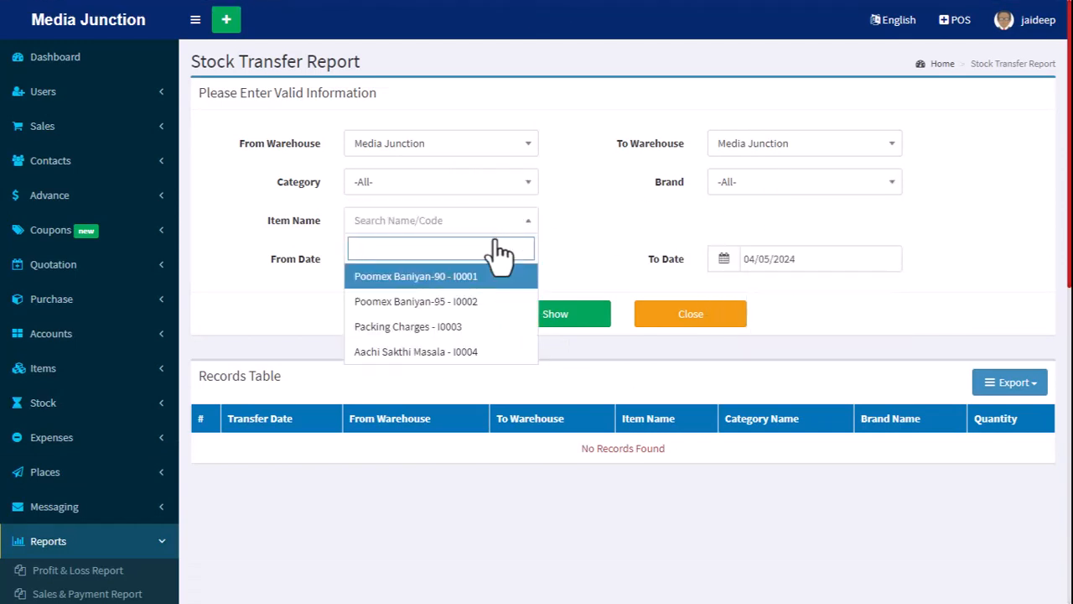
pyautogui.click(453, 352)
pyautogui.click(557, 315)
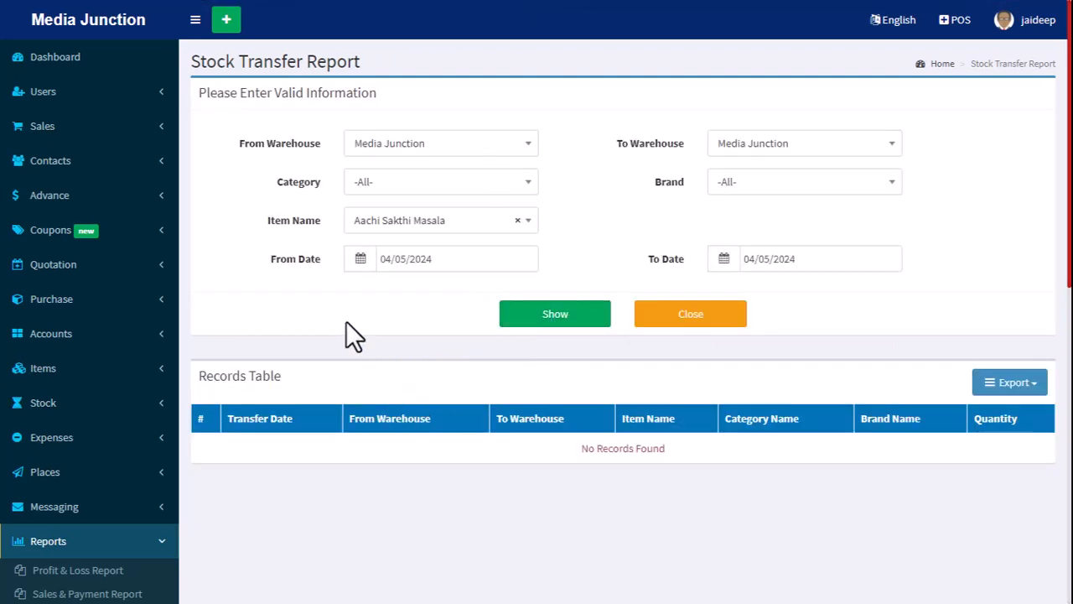
# Set the destination warehouse to JD Computer, show the transfer records again and review the listed row.
pyautogui.click(772, 151)
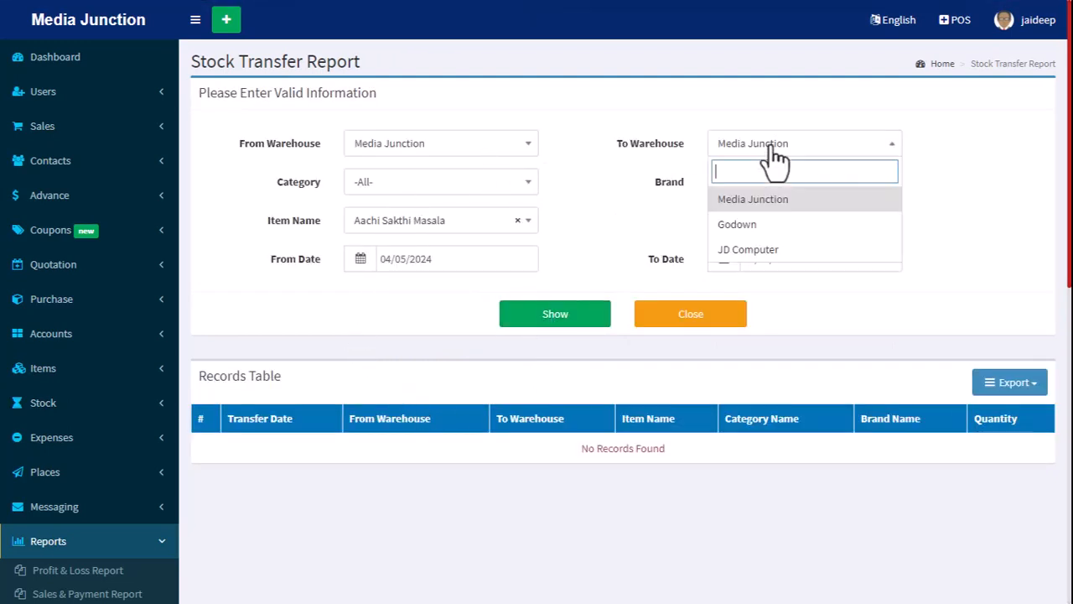
pyautogui.click(759, 249)
pyautogui.click(567, 323)
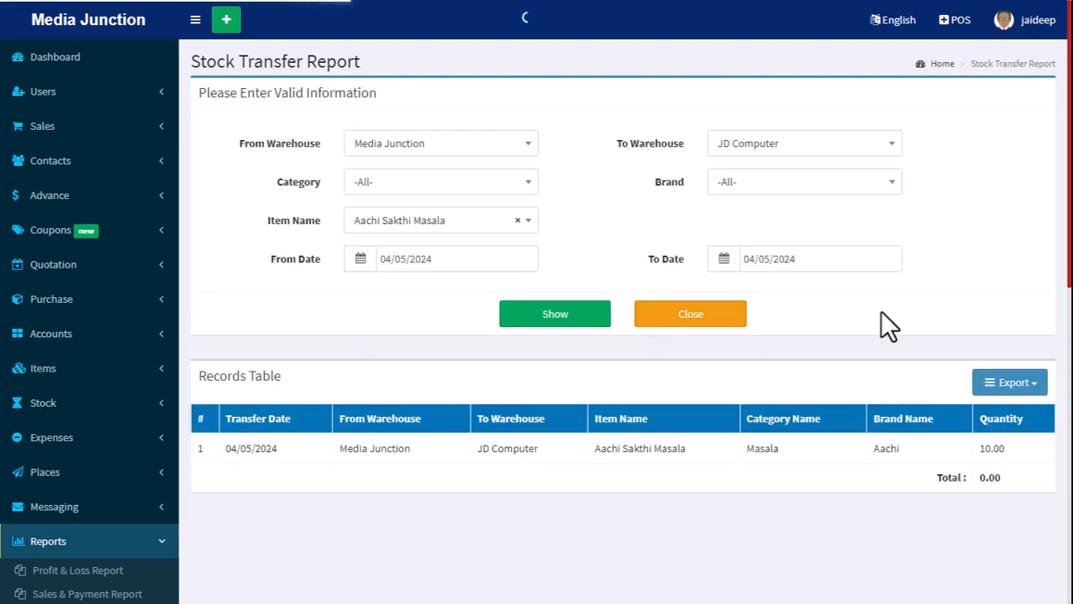
pyautogui.moveTo(219, 449); pyautogui.dragTo(888, 460)
# View the export formats offered for the stock transfer report and return to the Dashboard.
pyautogui.click(1010, 383)
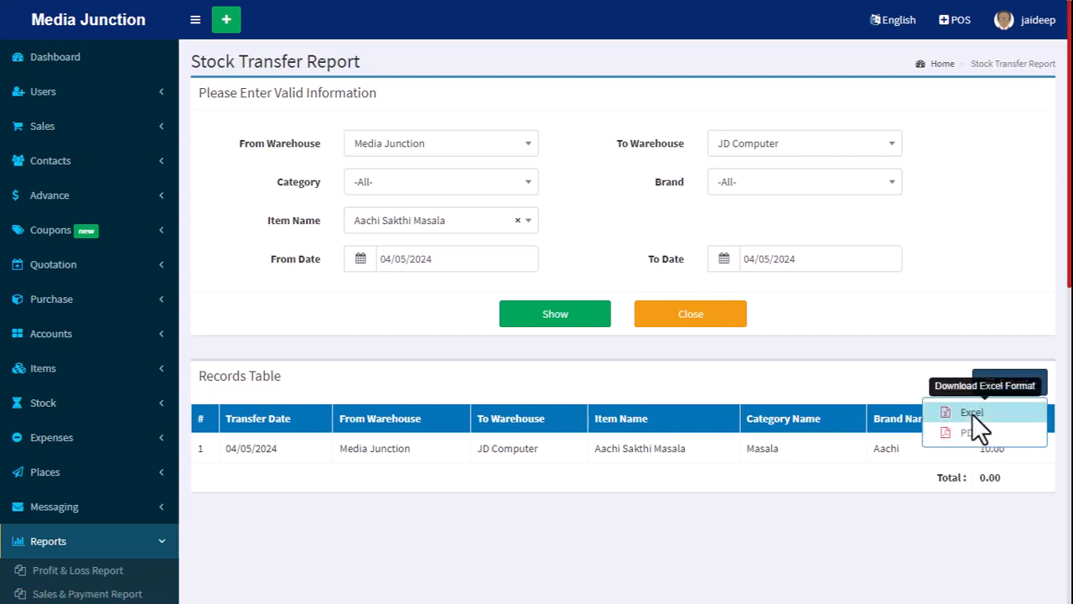
pyautogui.click(148, 553)
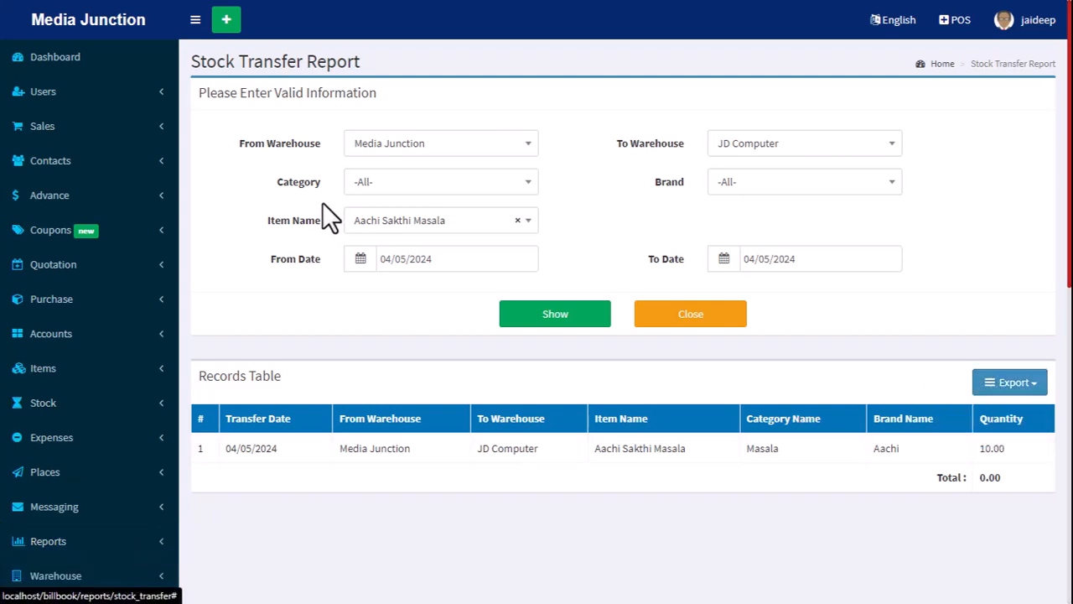
pyautogui.click(51, 56)
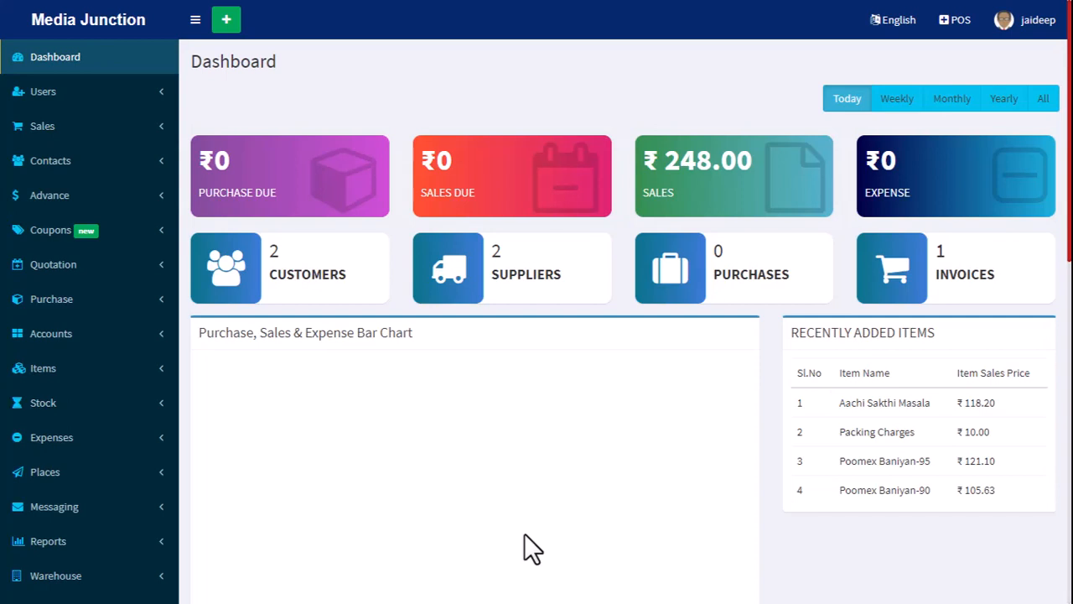
pyautogui.click(89, 93)
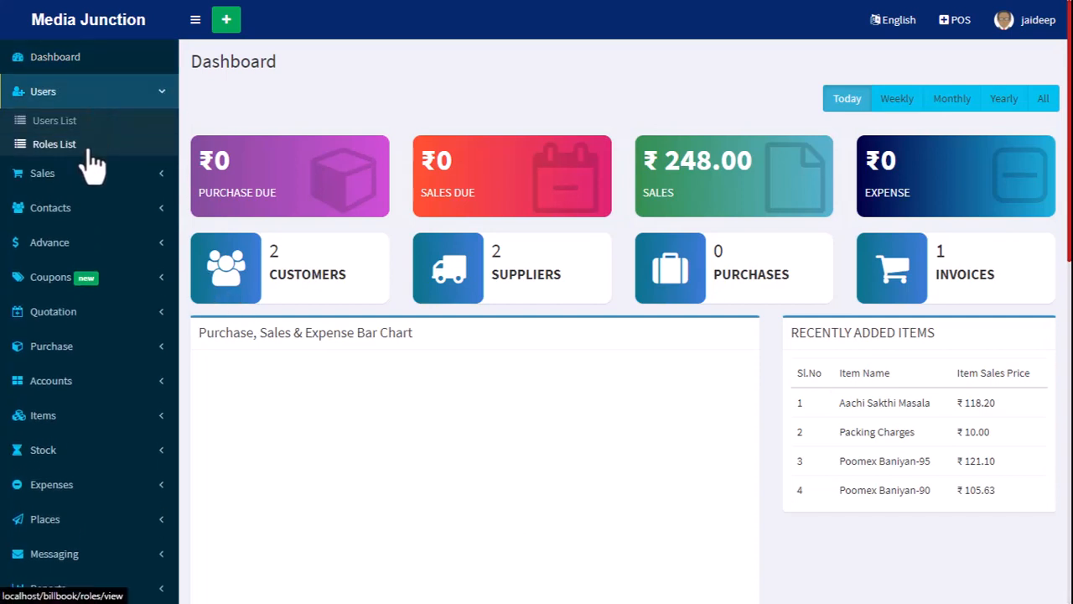
pyautogui.click(81, 174)
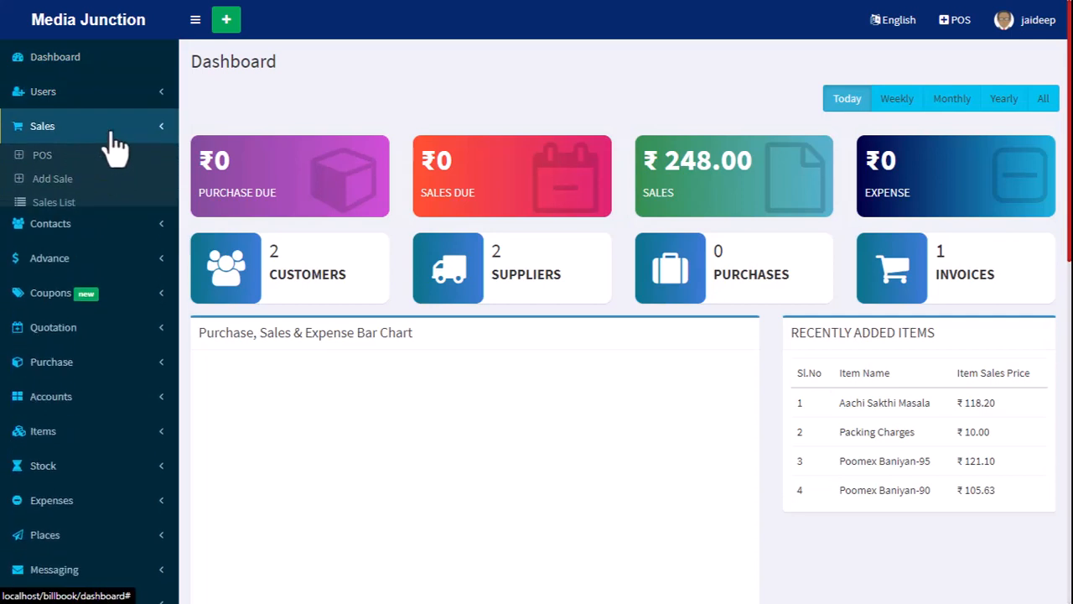
pyautogui.click(113, 134)
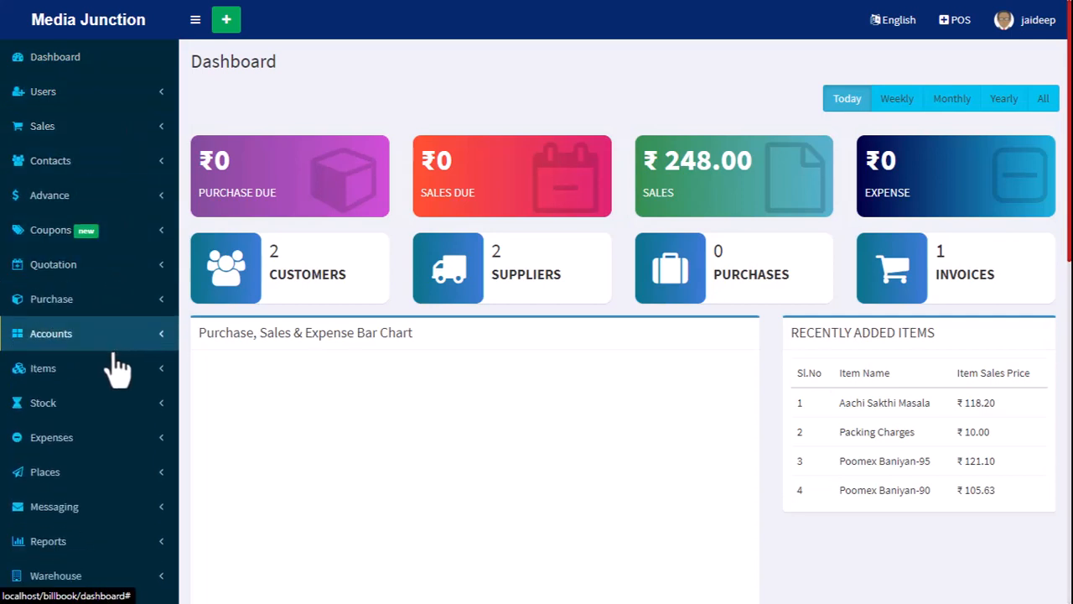
pyautogui.click(83, 340)
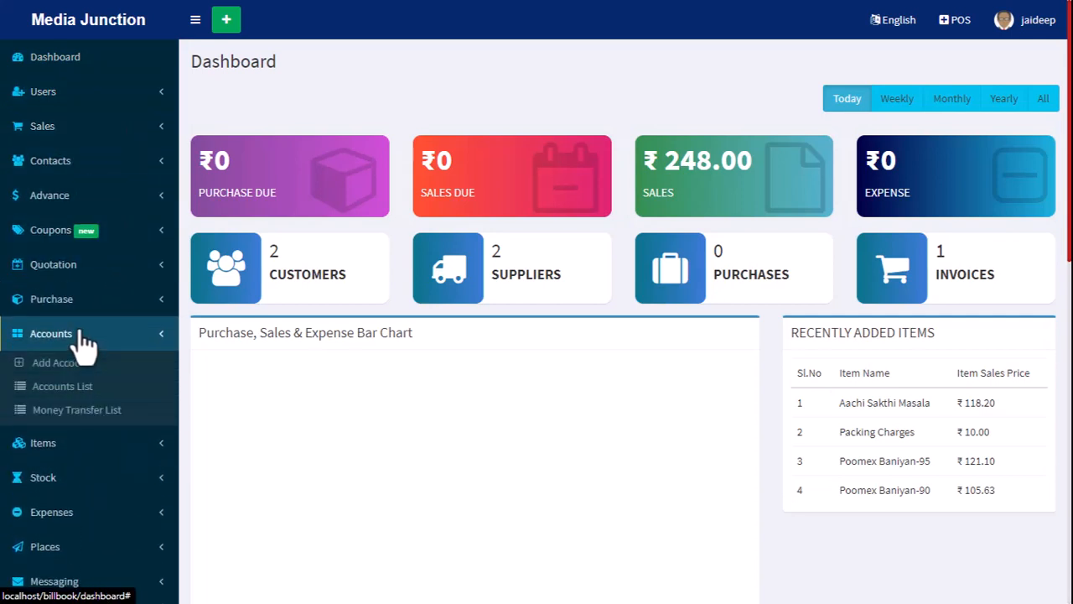
pyautogui.click(72, 340)
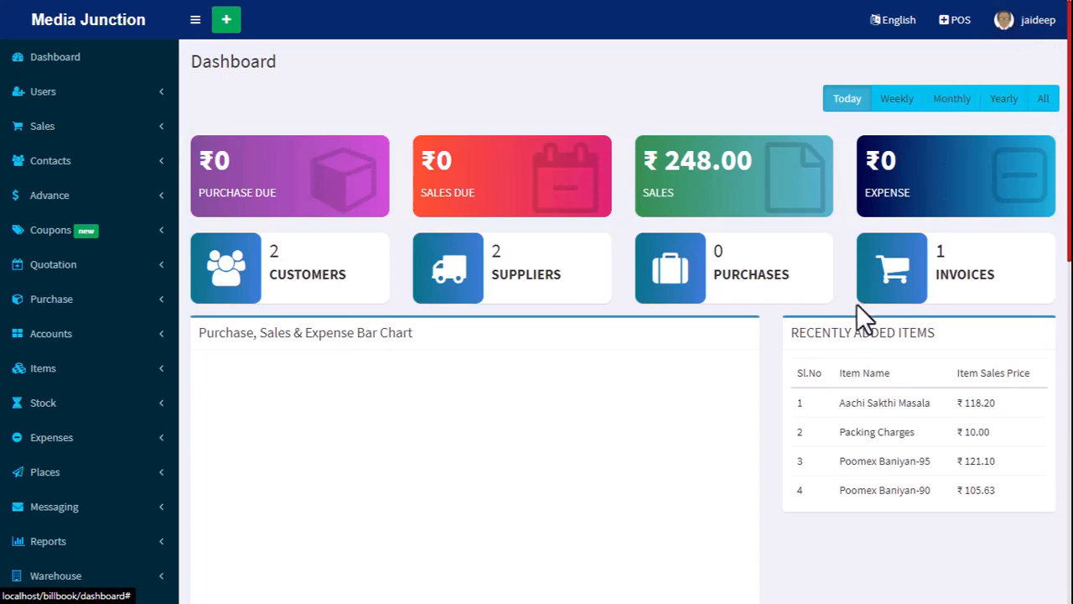
pyautogui.press('super')
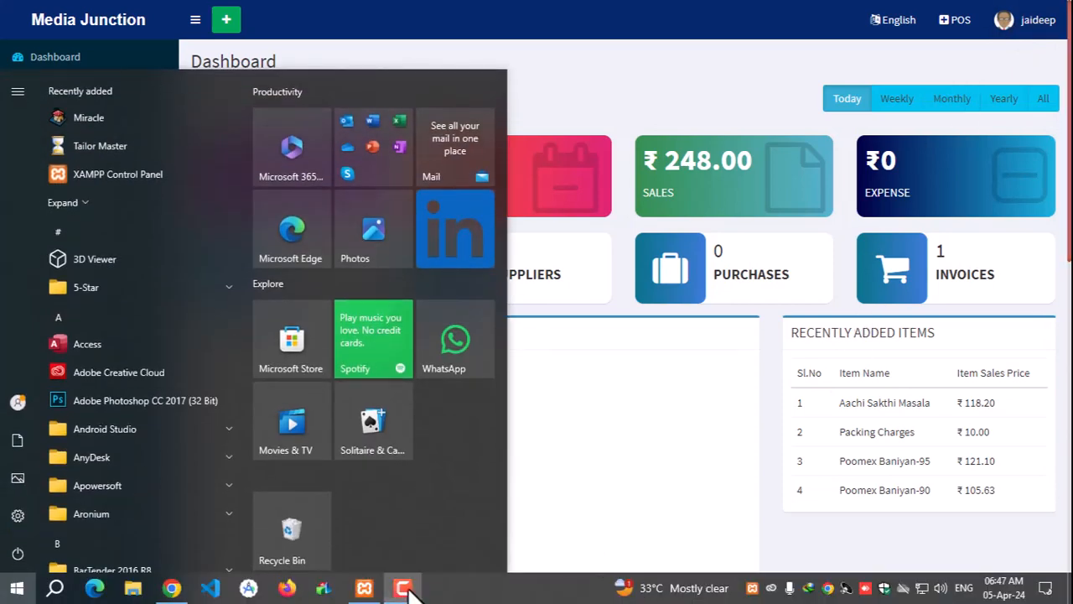